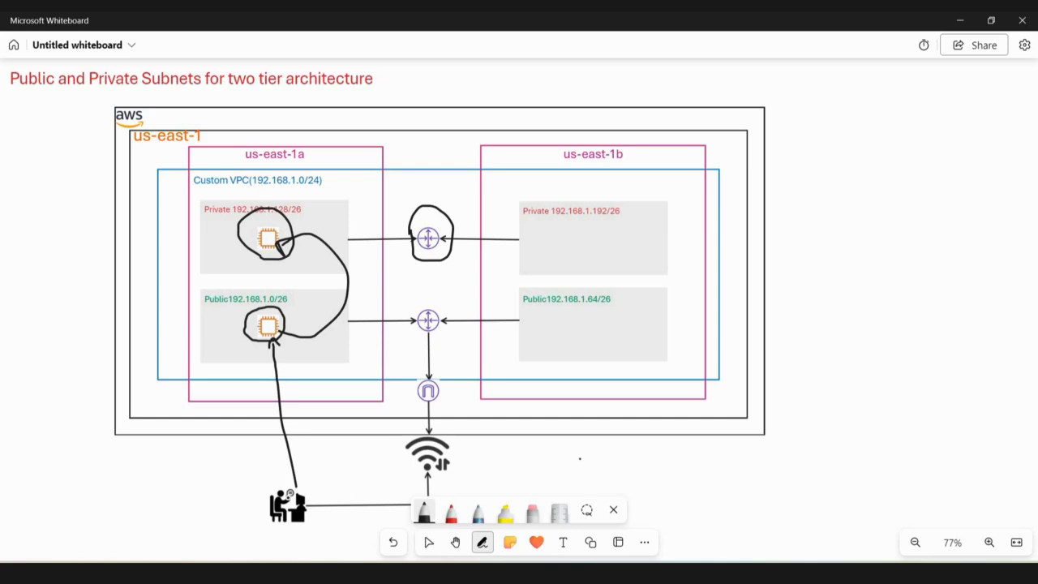
Draw a freehand arrow from the user icon to the private 192.168.1.128/26 subnet in the us-east-1a zone
mouse_move(271, 493)
left_mouse_down()
mouse_move(178, 357)
mouse_move(220, 217)
mouse_move(223, 230)
left_mouse_up()
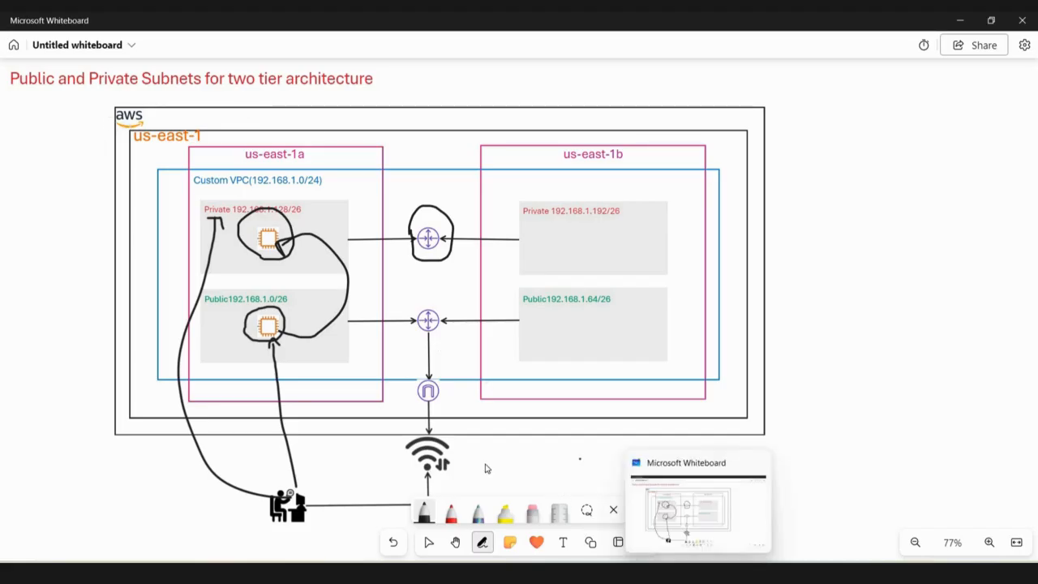
Switch to the AWS VPC console in the browser and start creating a subnet in custom-vpc
left_click(668, 572)
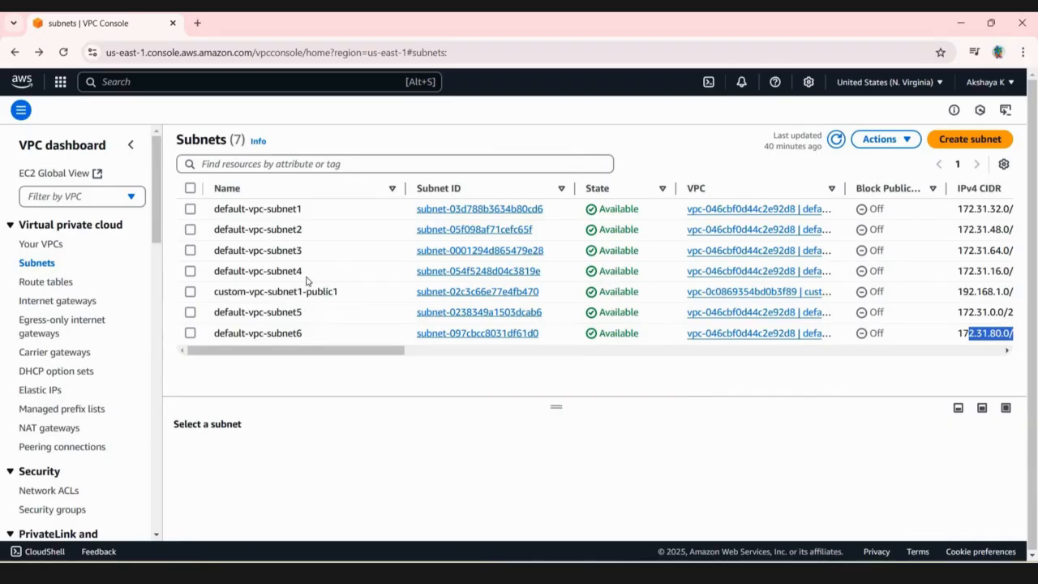
left_click(971, 140)
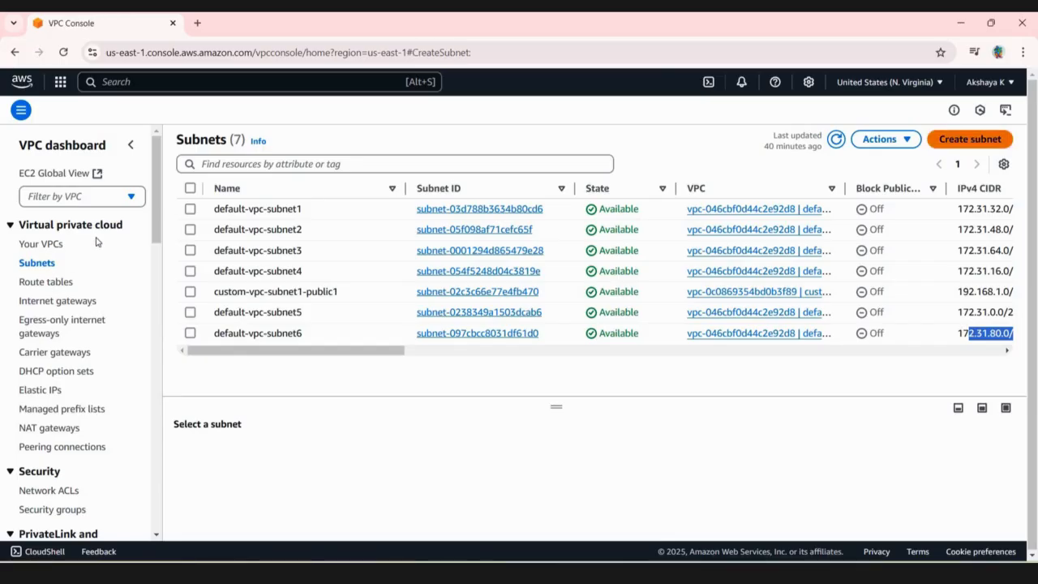
left_click(100, 232)
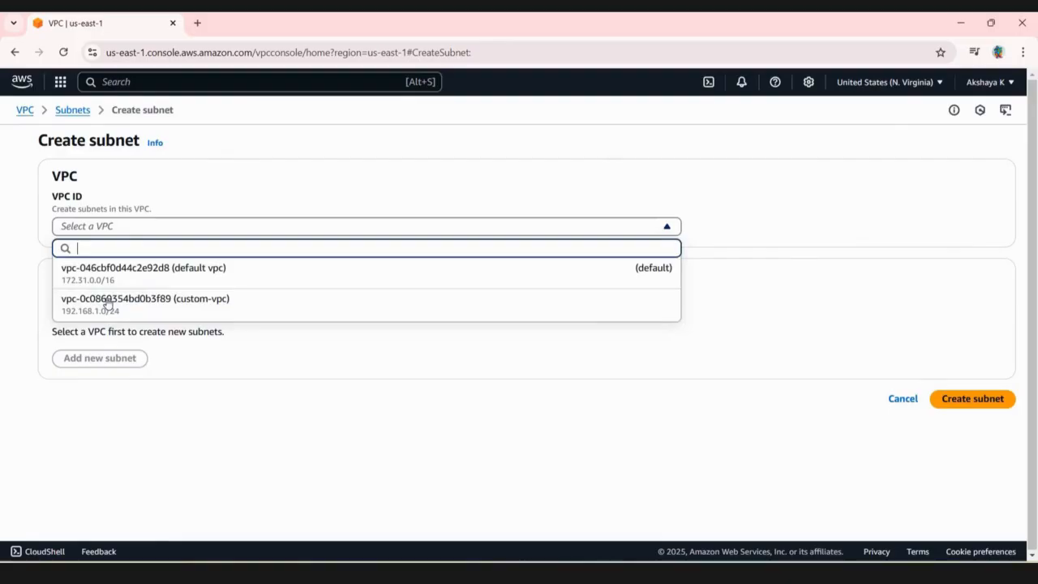
left_click(245, 299)
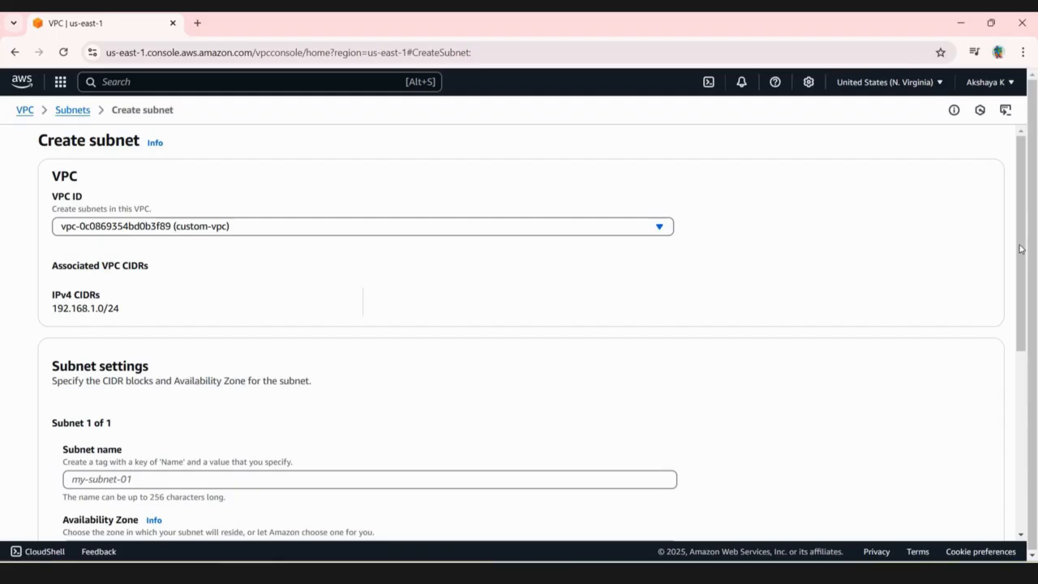
Name the first subnet custom-vpc-public2
scroll(1029, 329, "down", 2)
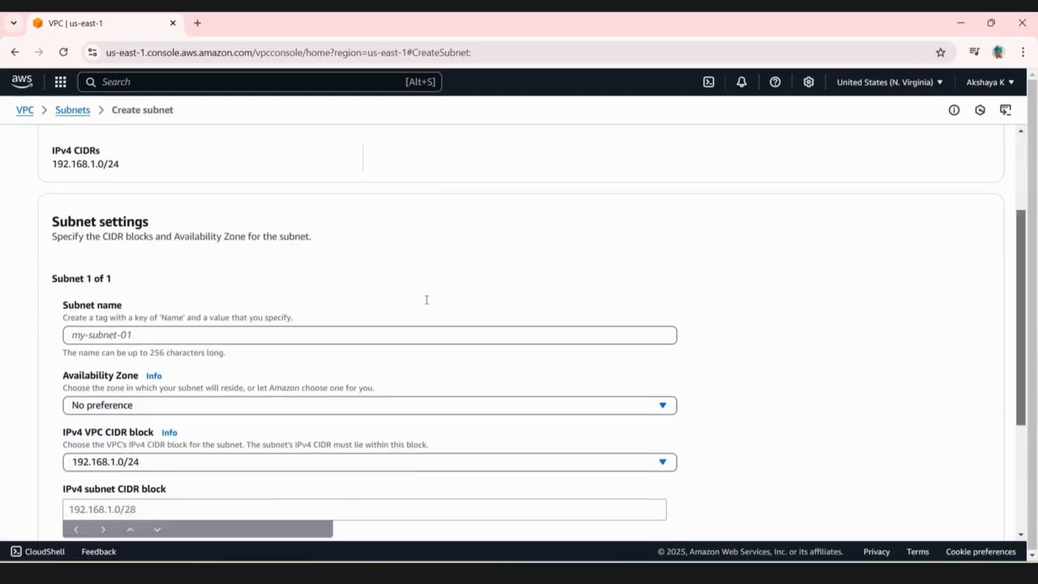
left_click(299, 308)
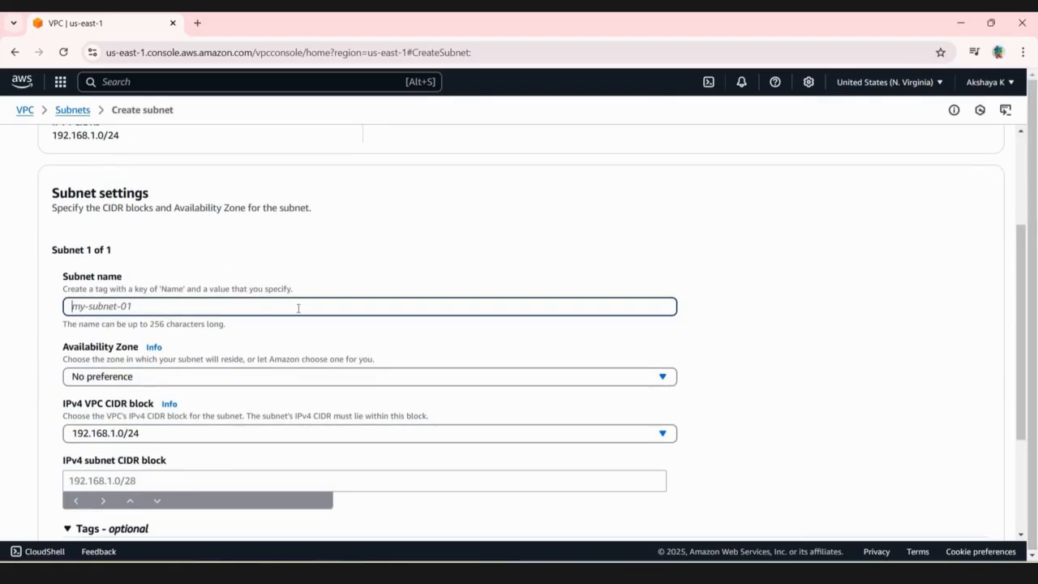
type("pub")
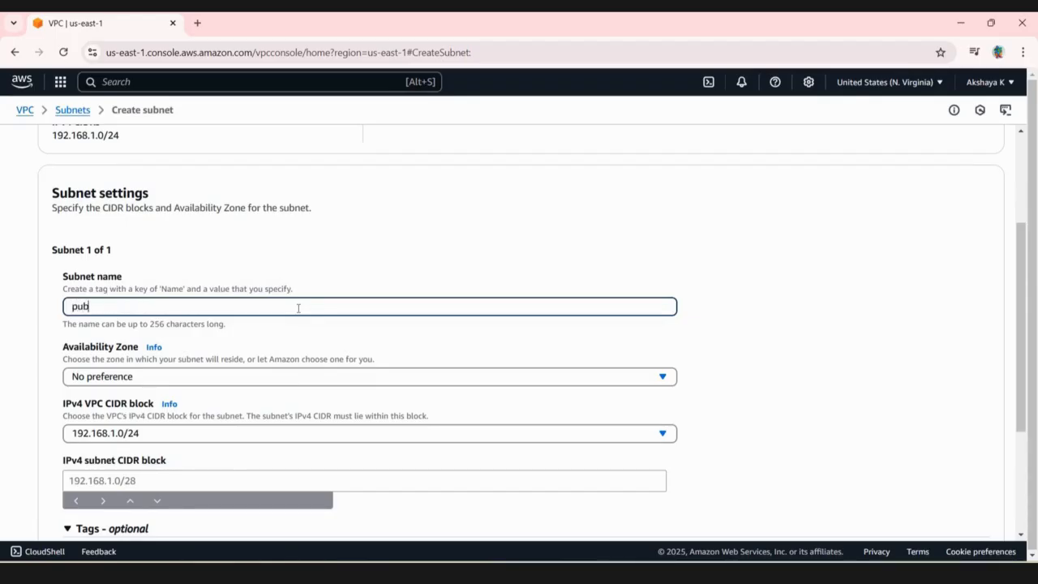
type("lic-")
key("BackSpace")
key("BackSpace")
key("BackSpace")
key("BackSpace")
key("BackSpace")
key("BackSpace")
key("BackSpace")
type("custom-vpc-public")
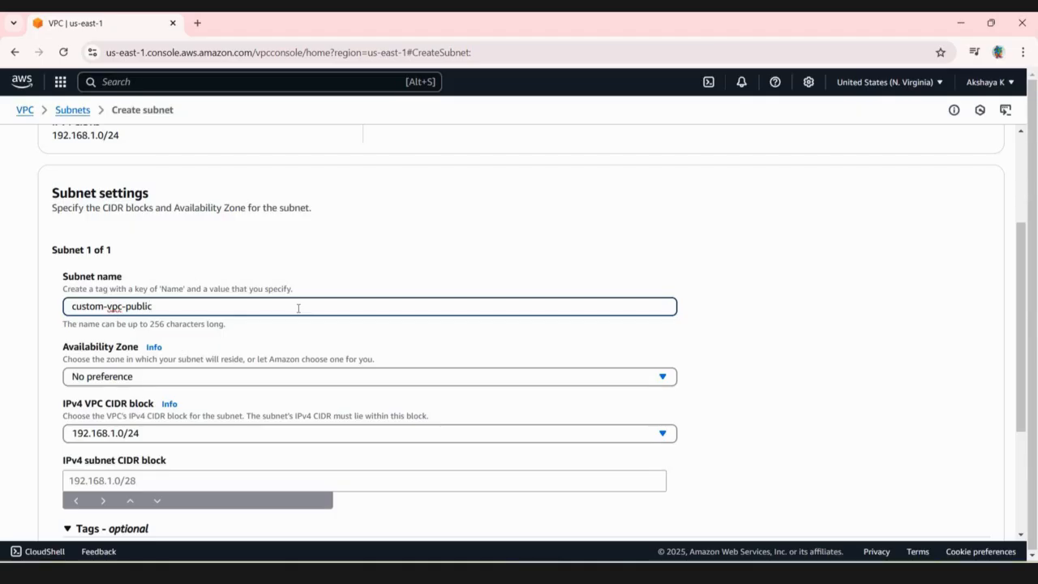
type("2")
Check the architecture diagram in Microsoft Whiteboard and set the first subnet's availability zone to us-east-1b in the AWS console
left_click(360, 369)
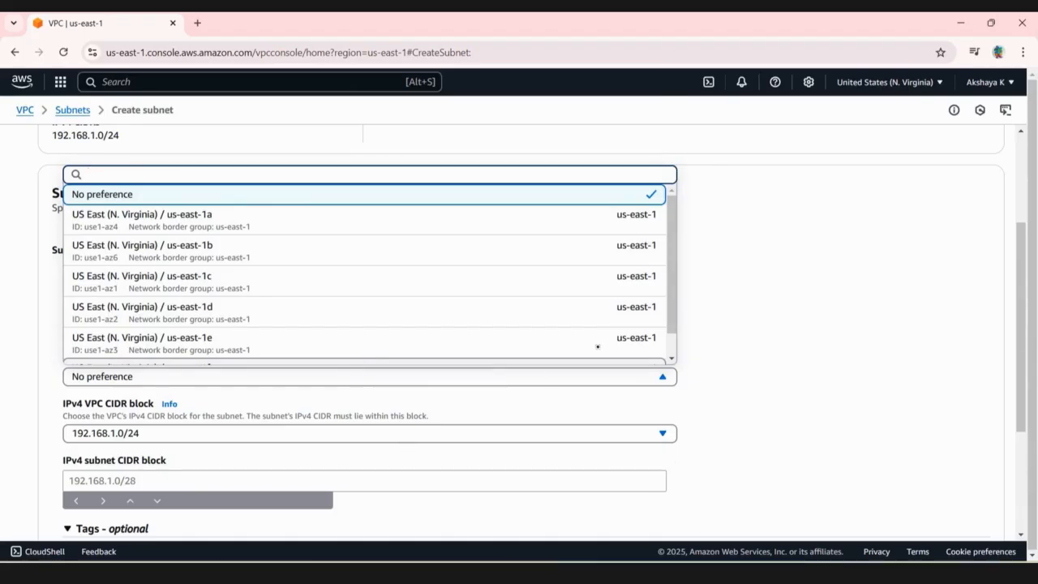
left_click(699, 573)
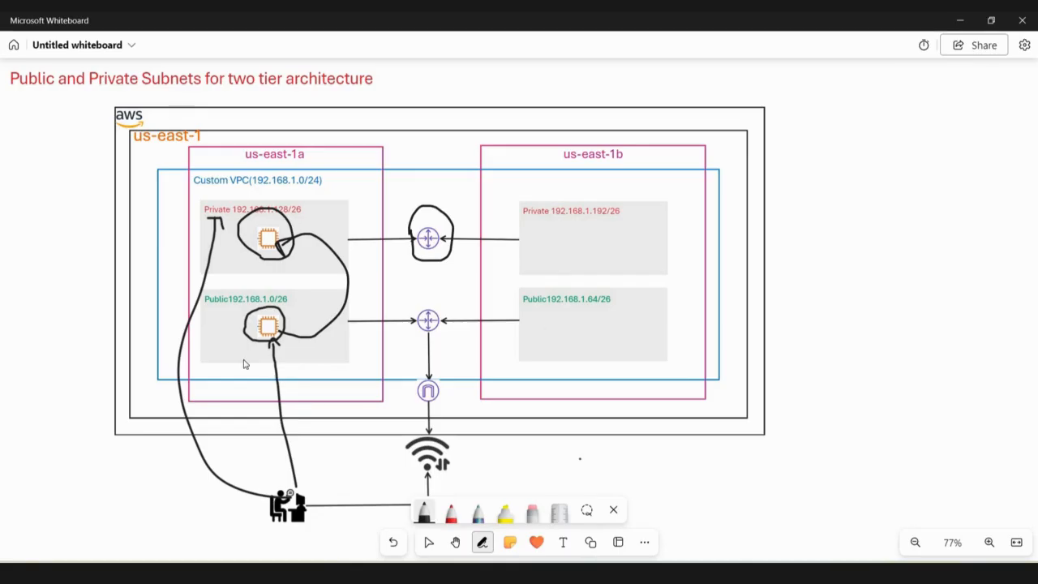
key("alt+Tab")
left_click(212, 361)
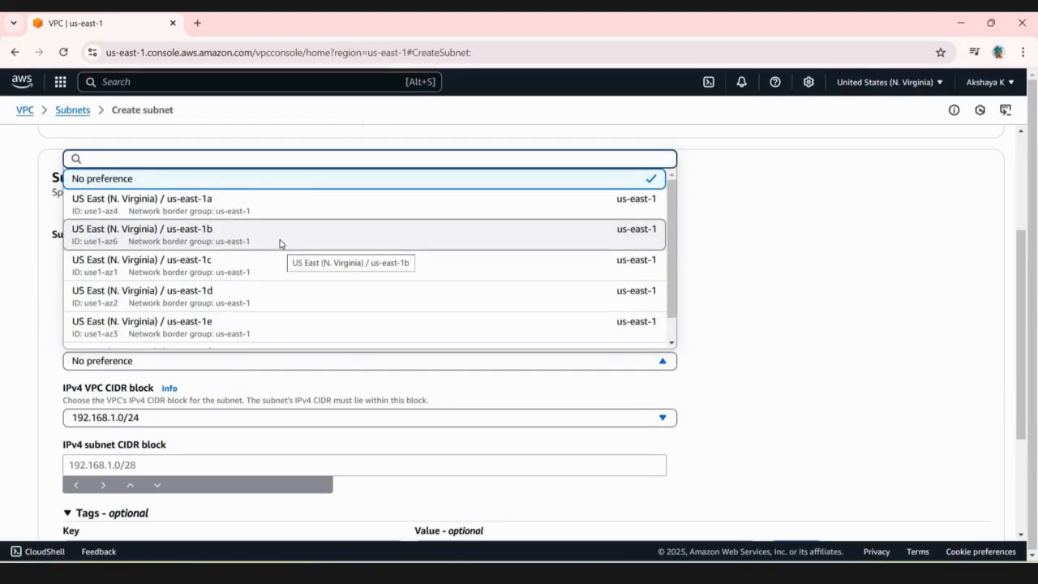
key("Return")
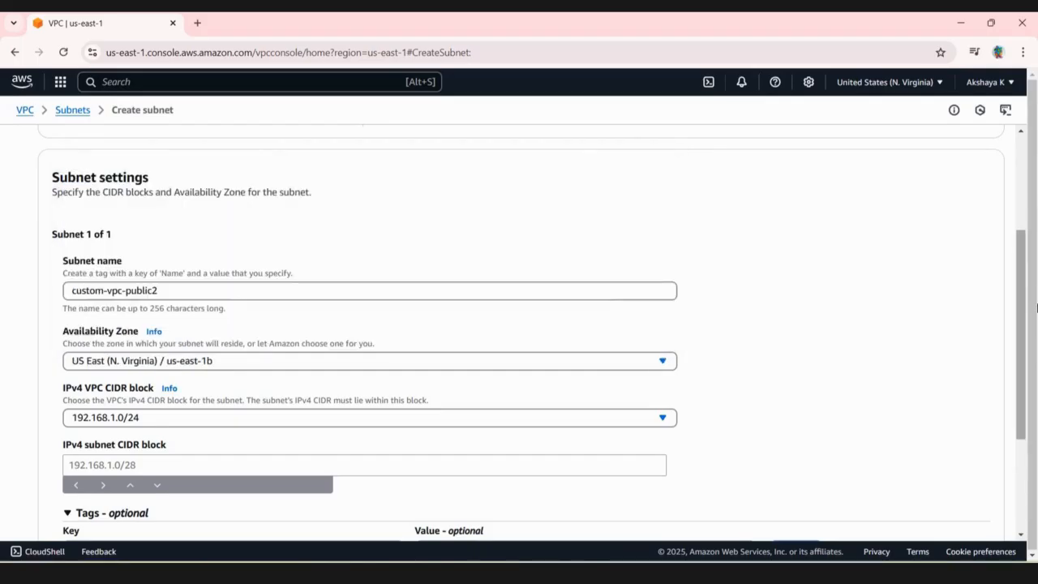
Set the IPv4 subnet CIDR block of custom-vpc-public2 to 192.168.1.64/26
scroll(258, 335, "down", 2)
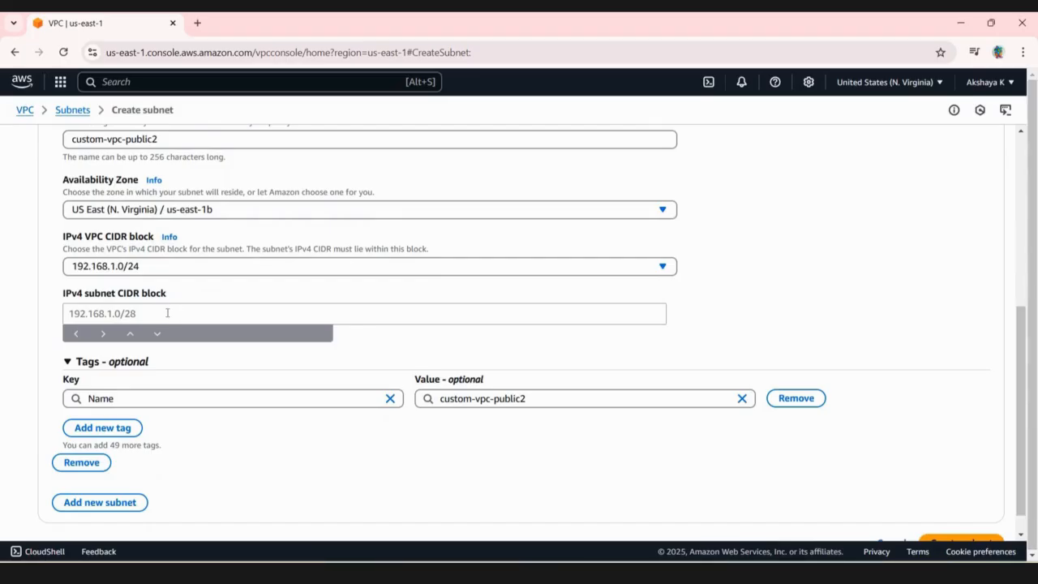
left_click(167, 313)
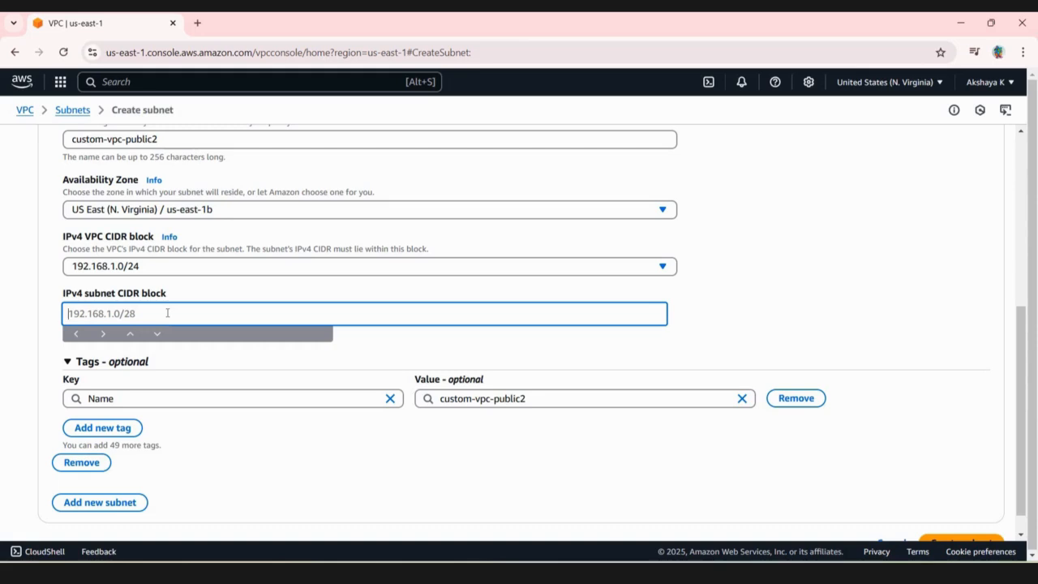
type("192.168")
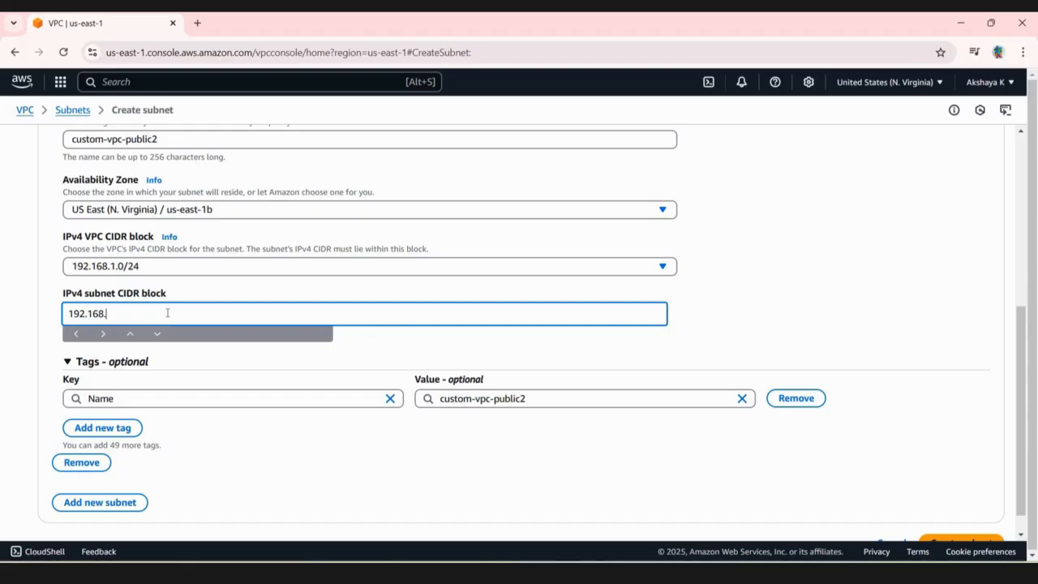
type(".1.64/26")
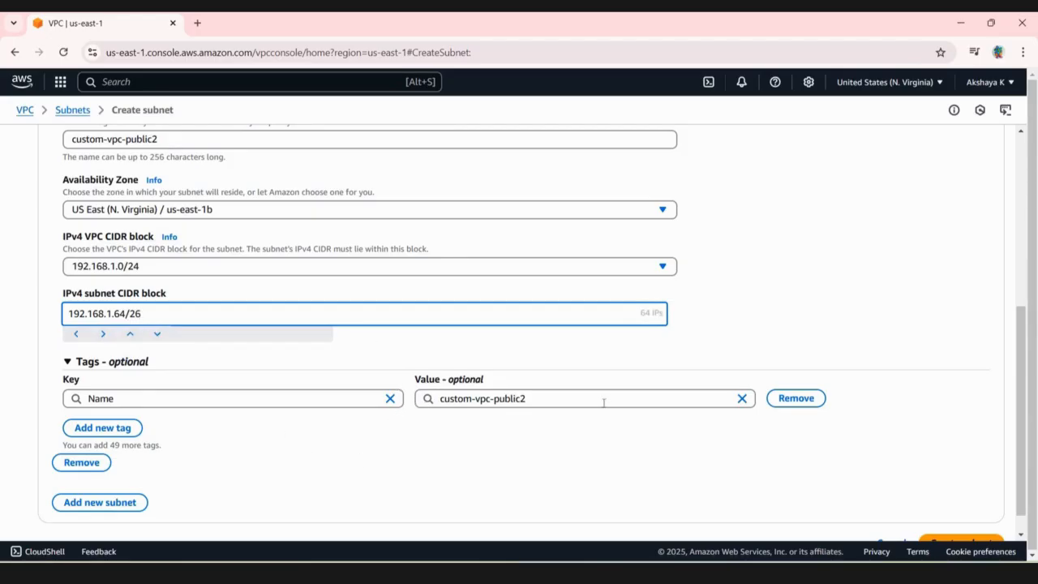
Add a second subnet to the form and name it custom-vpc-private1
left_click(91, 504)
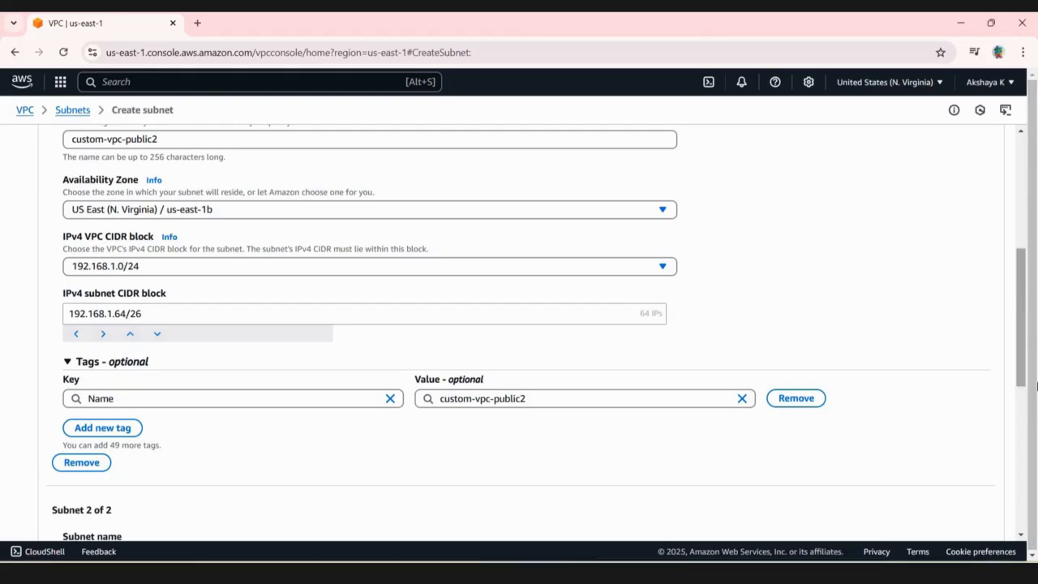
scroll(584, 169, "down", 4)
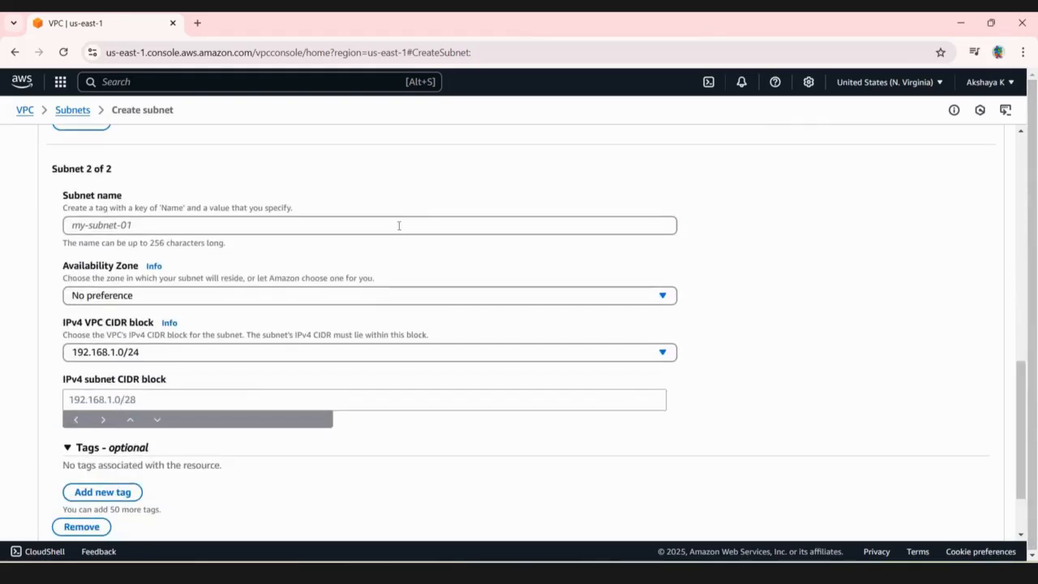
left_click(399, 225)
type("c")
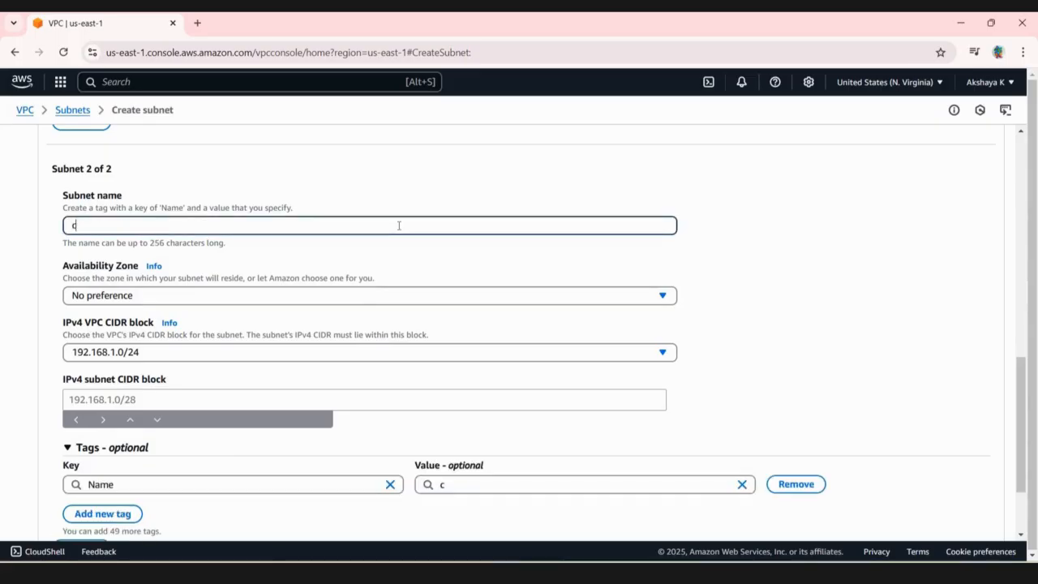
type("ustom-vpc-")
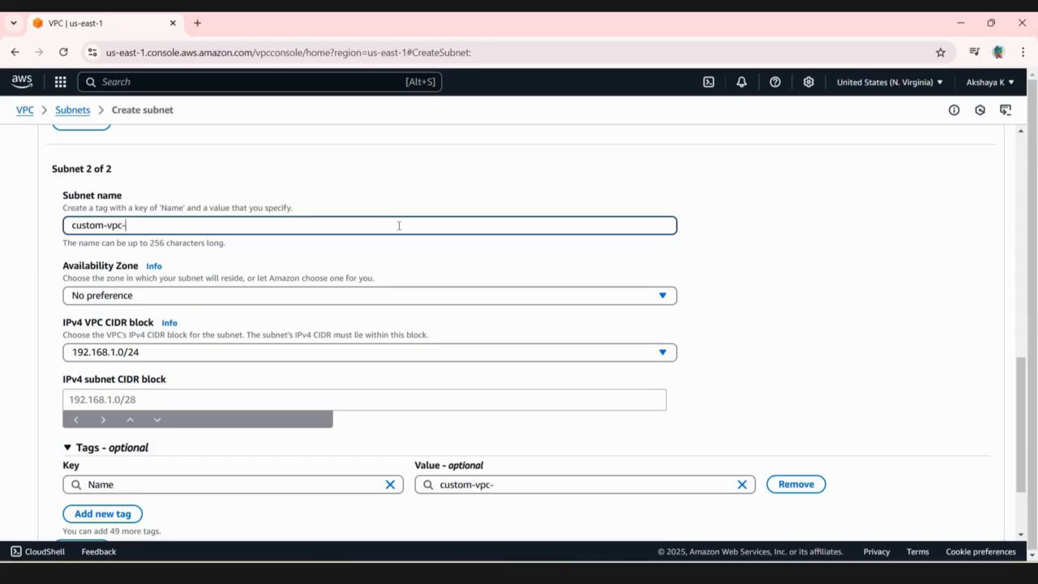
type("private1")
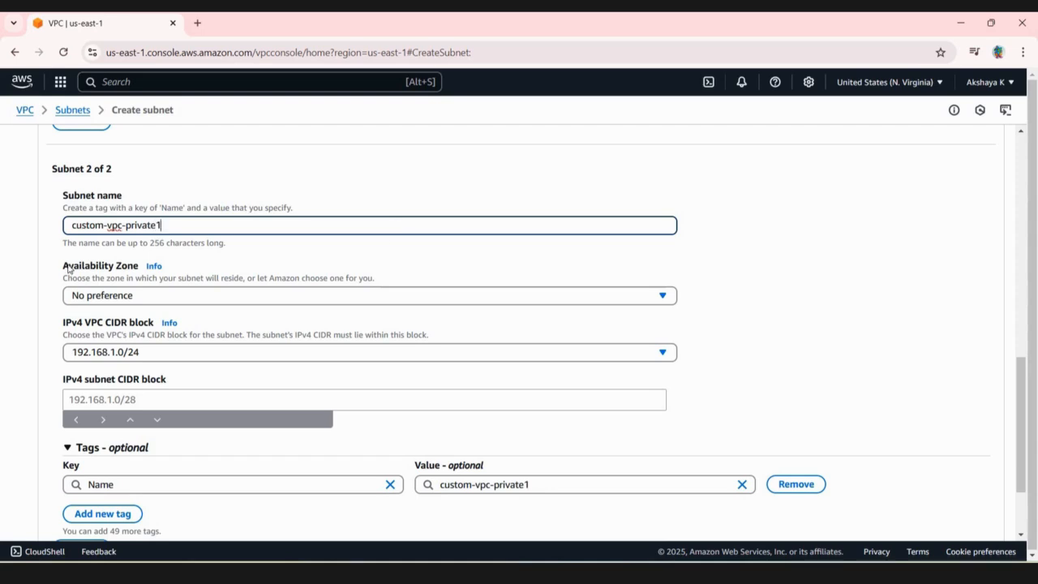
Place custom-vpc-private1 in availability zone us-east-1a with the IPv4 subnet CIDR block 192.168.1.128/26
left_click(370, 296)
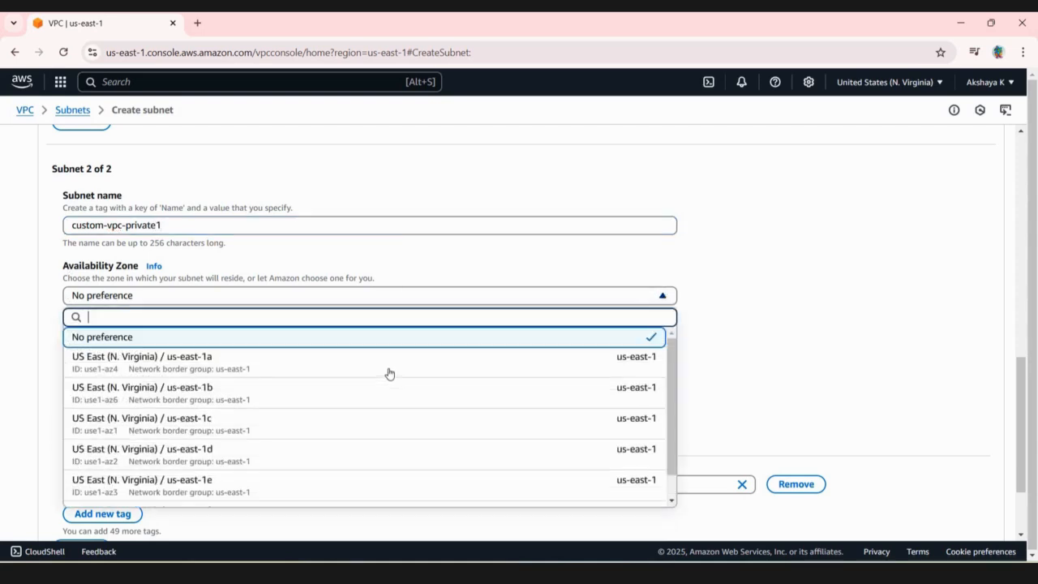
left_click(132, 367)
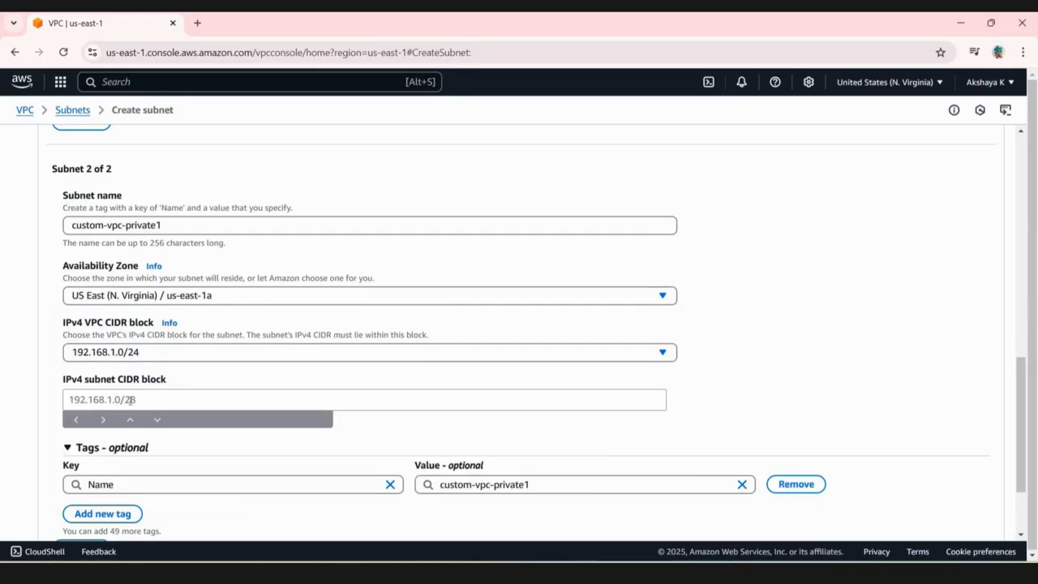
left_click(129, 399)
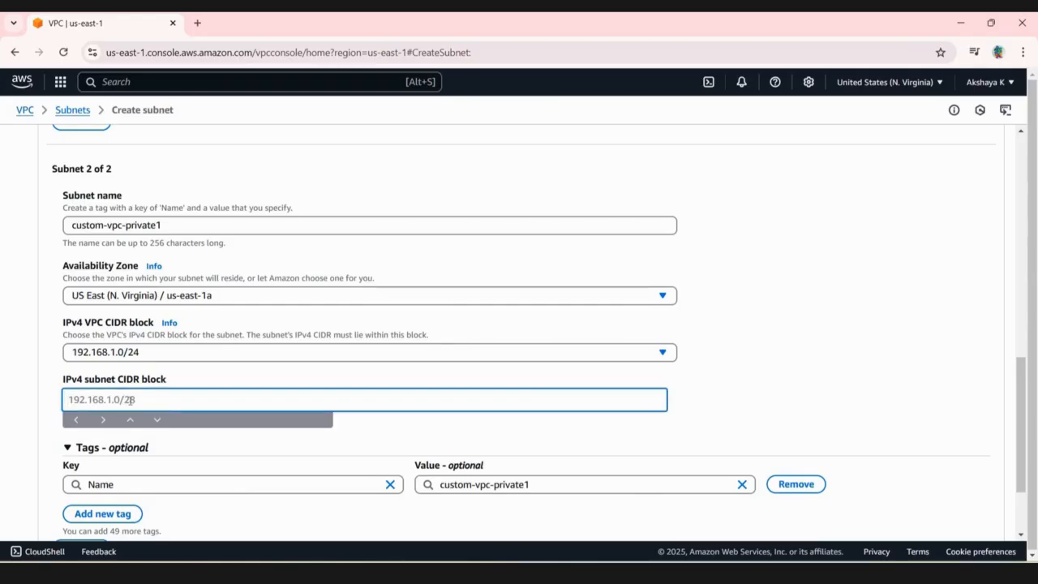
type("192.168.1.128/26")
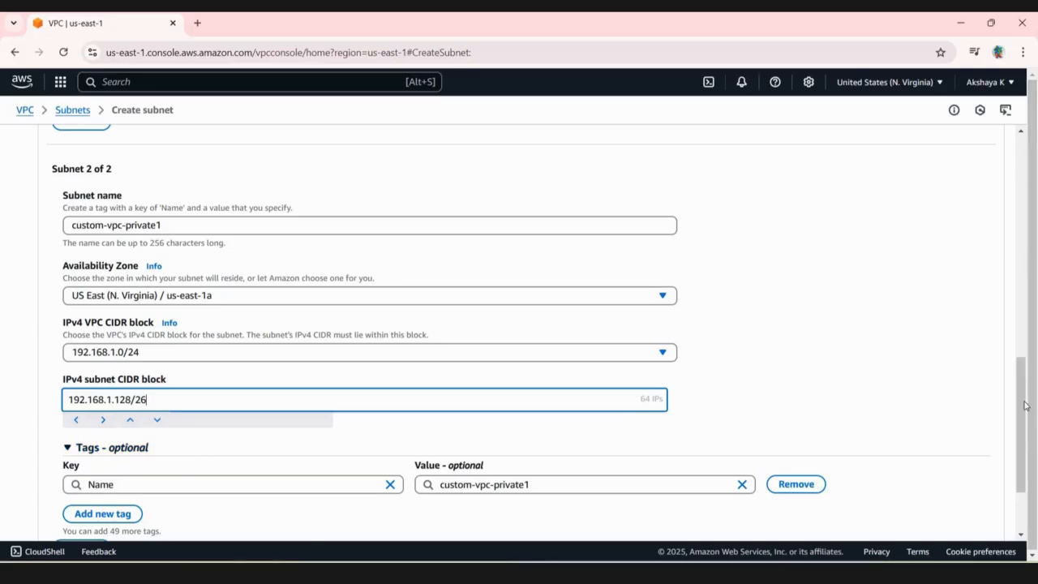
Add a third subnet to the form and name it custom-vpc-private2
scroll(1021, 419, "down", 3)
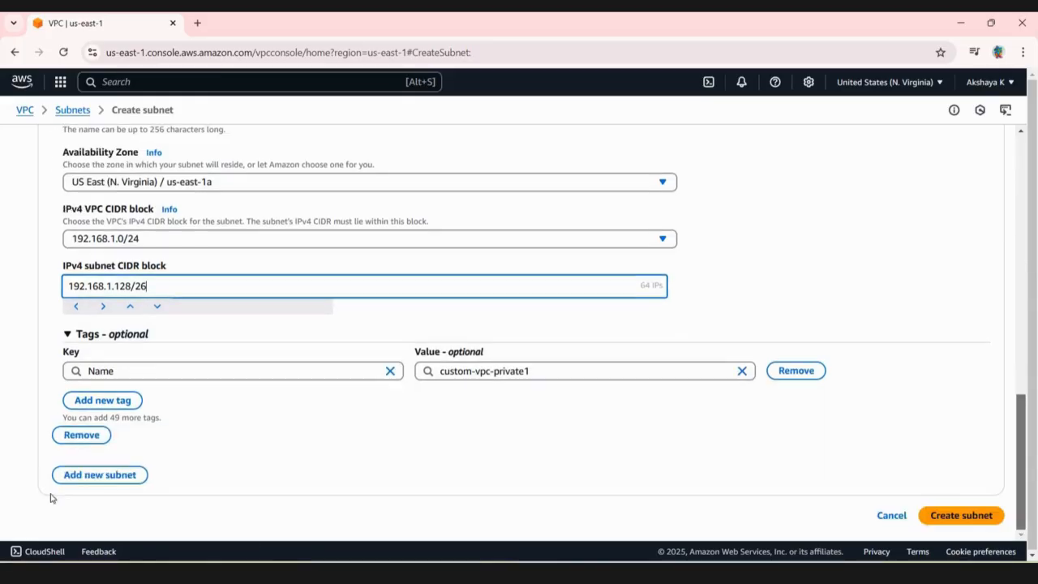
left_click(95, 477)
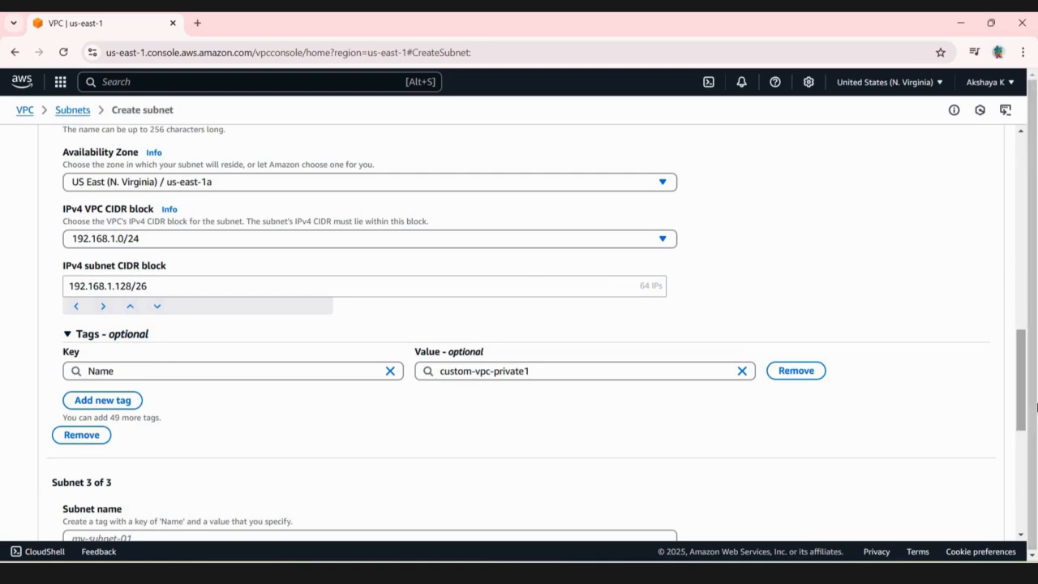
scroll(355, 238, "down", 4)
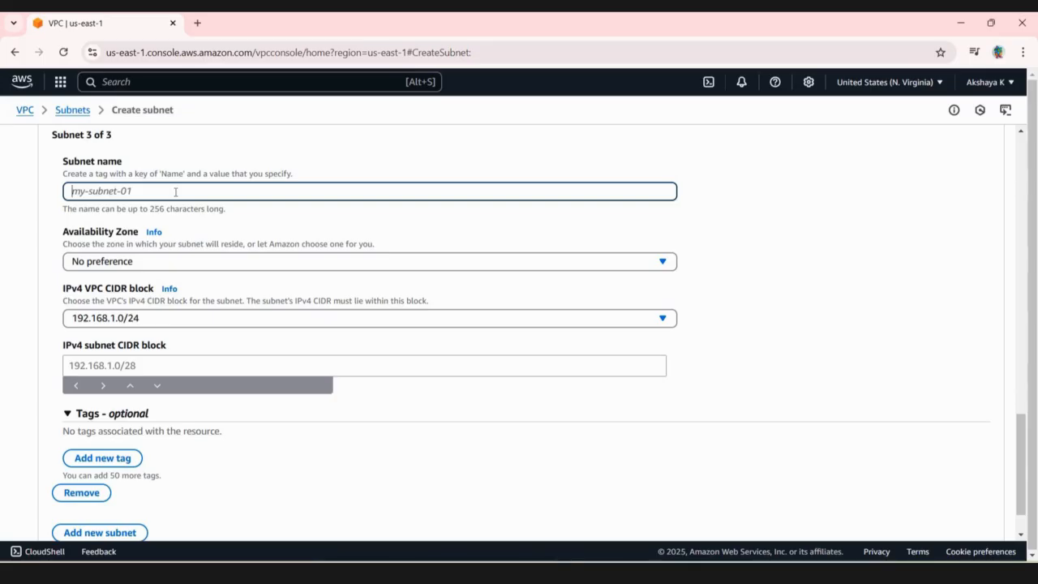
type("custom")
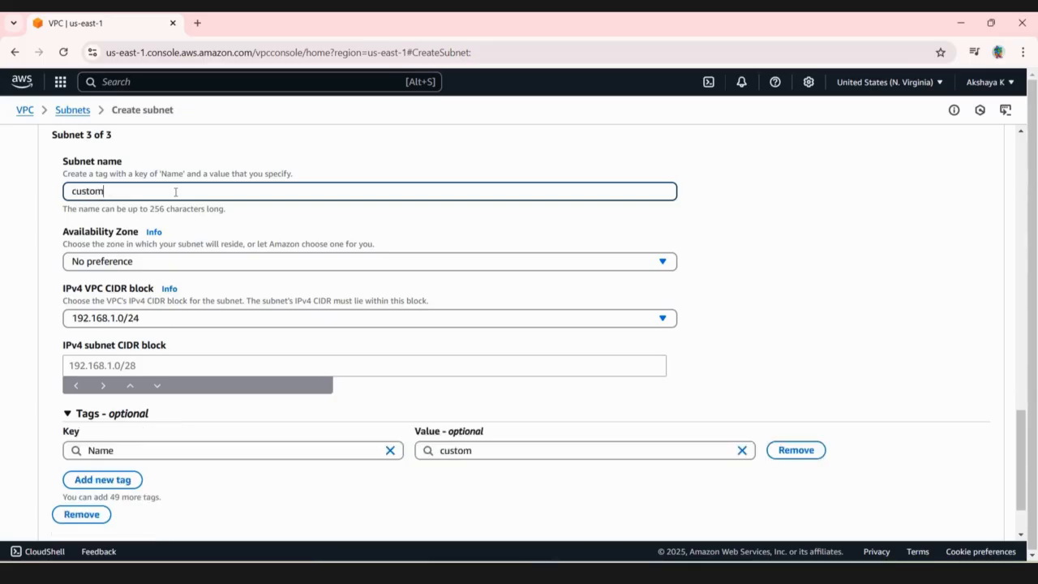
type("-vpc-private")
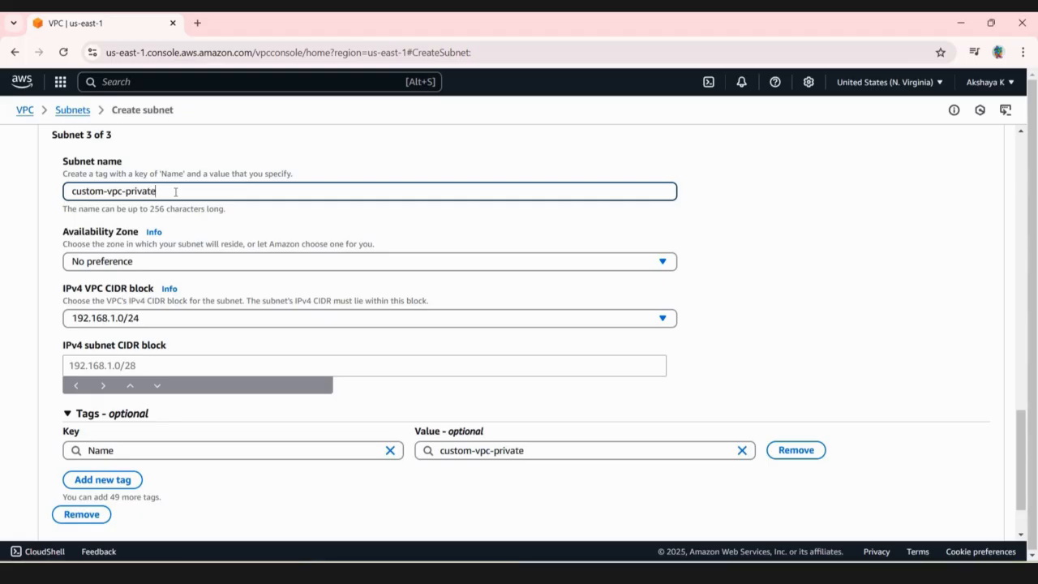
type("2")
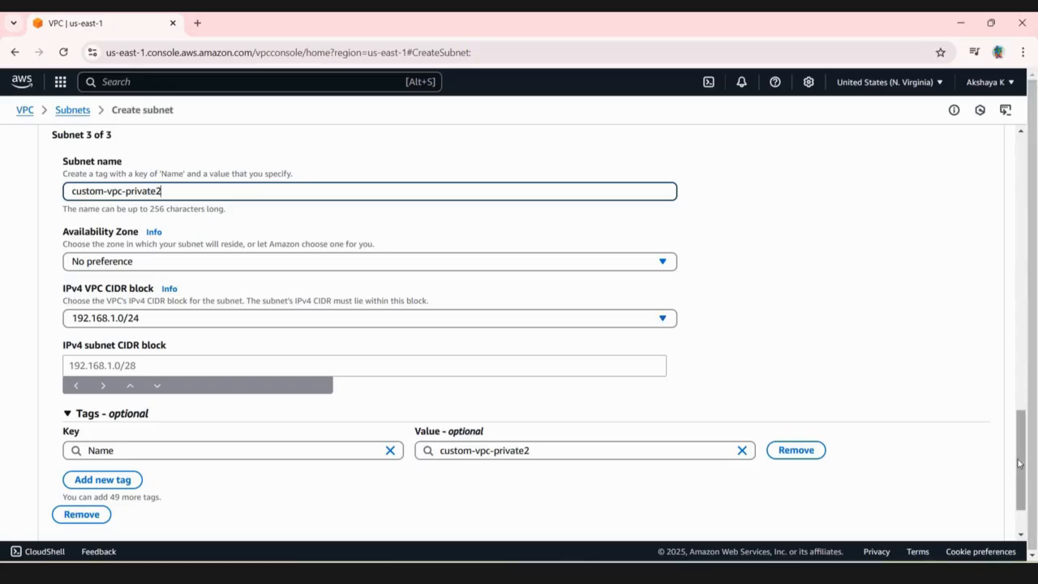
Rename the first subnet in the form, custom-vpc-public2, as custom-vpc-subnet2-public2
scroll(1011, 445, "up", 10)
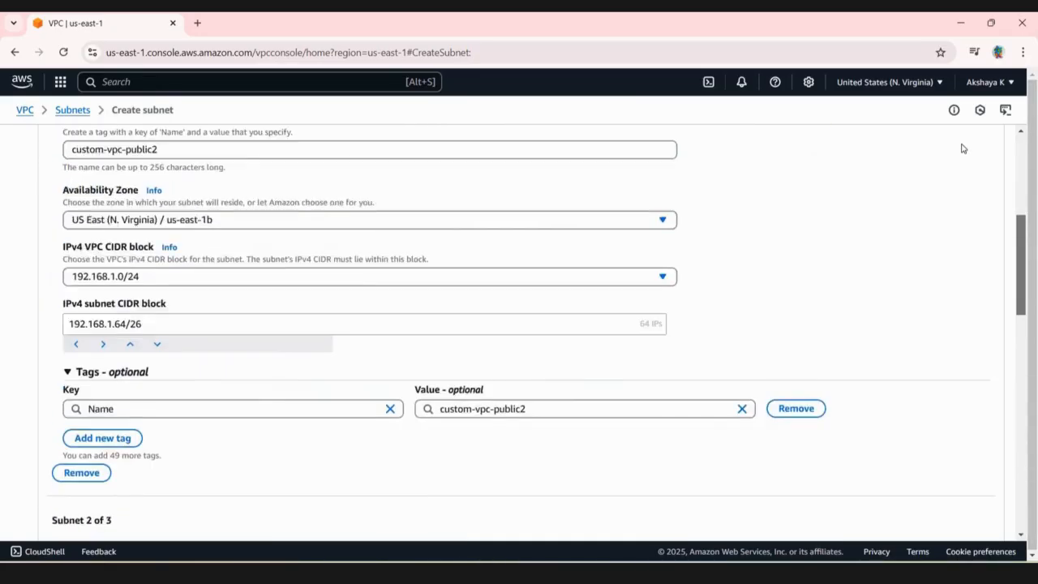
scroll(448, 299, "up", 4)
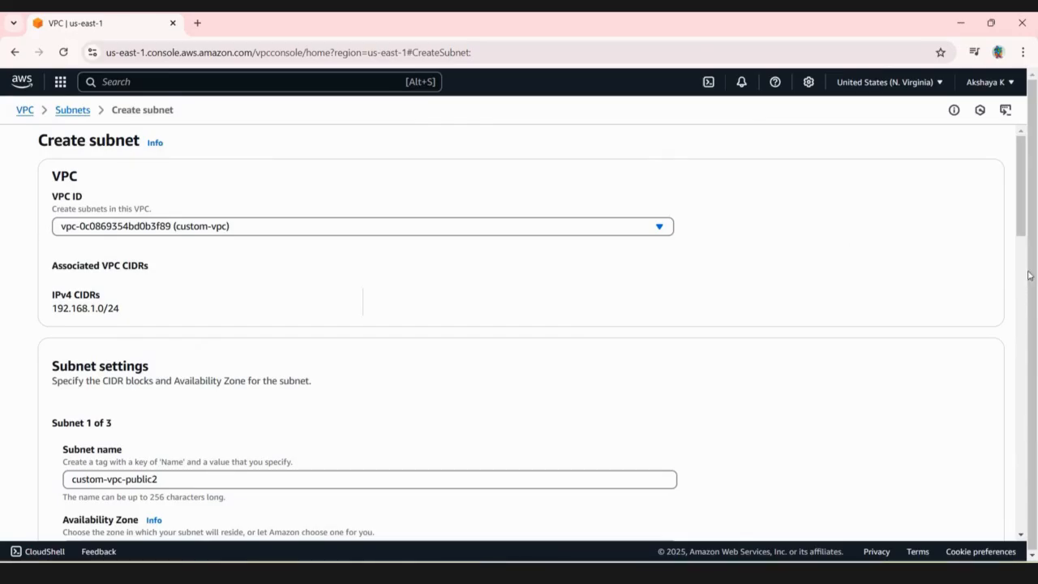
scroll(194, 431, "down", 1)
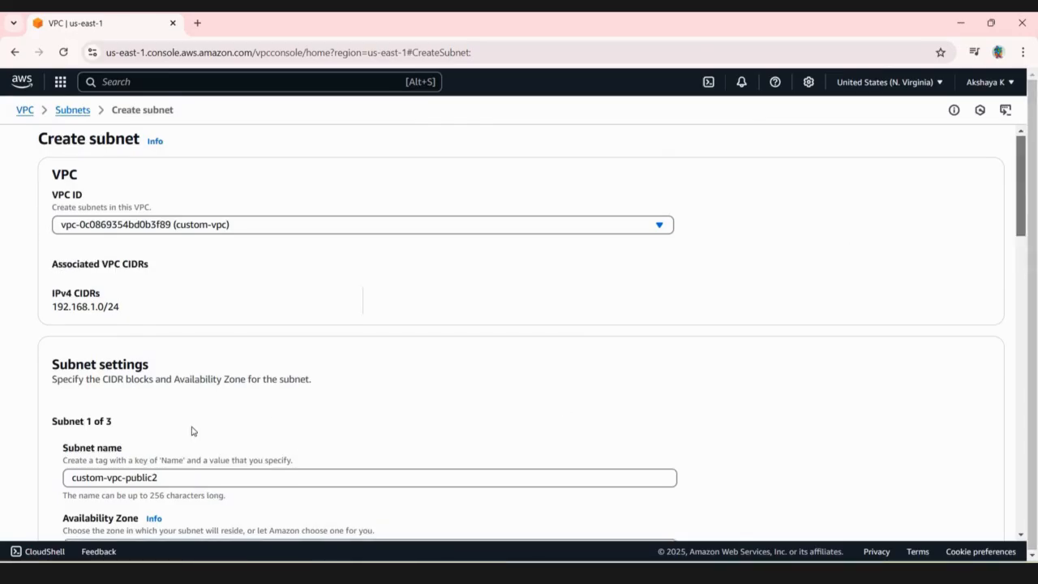
scroll(194, 432, "down", 2)
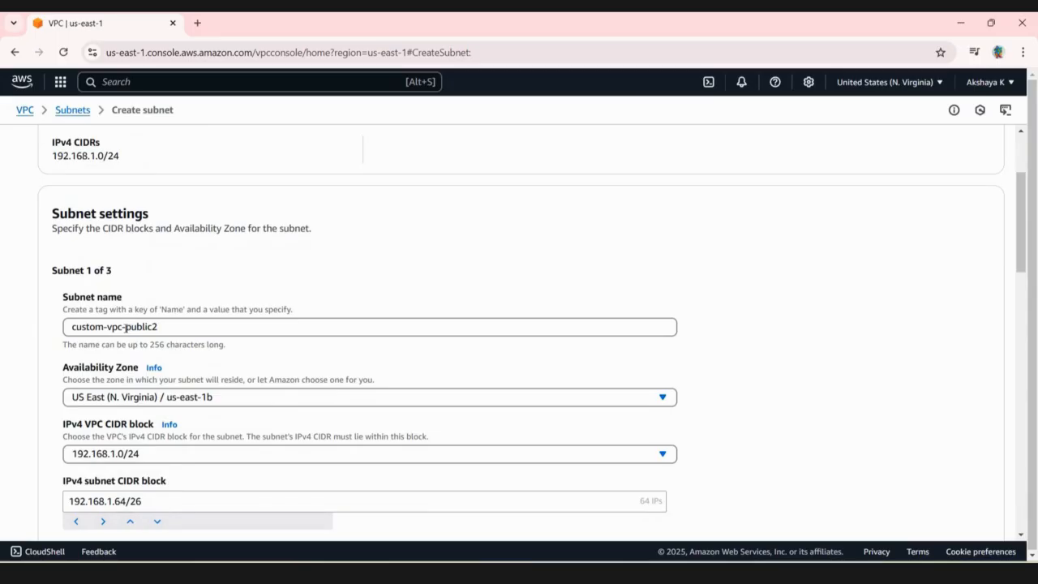
left_click(125, 327)
type("subnet")
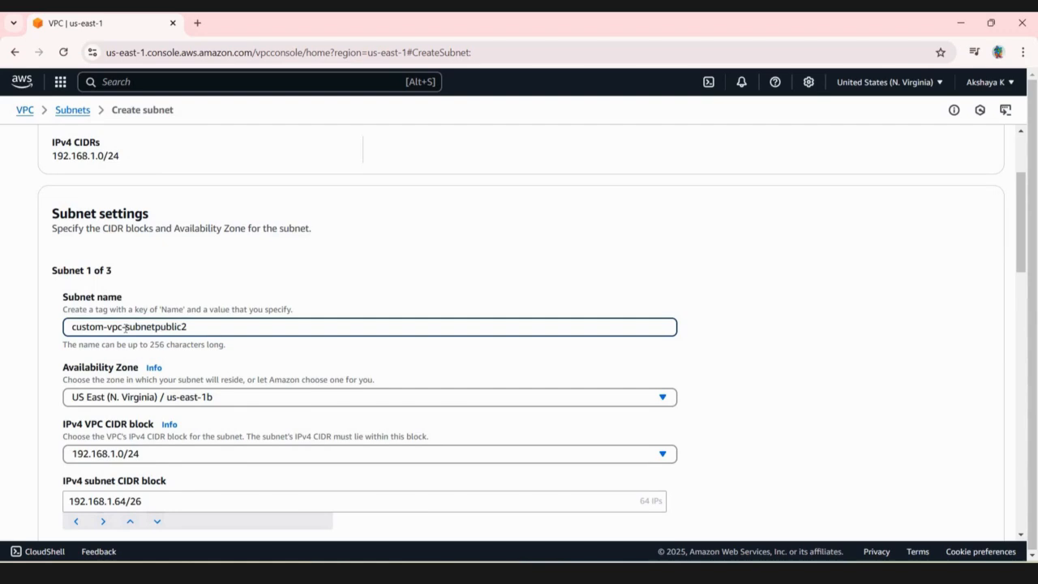
type("-")
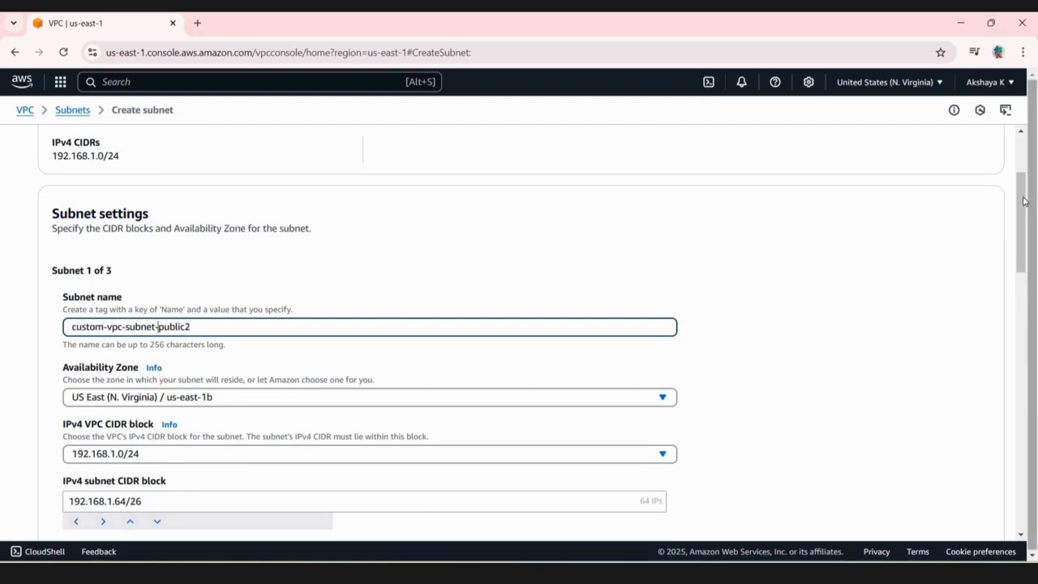
scroll(222, 352, "down", 1)
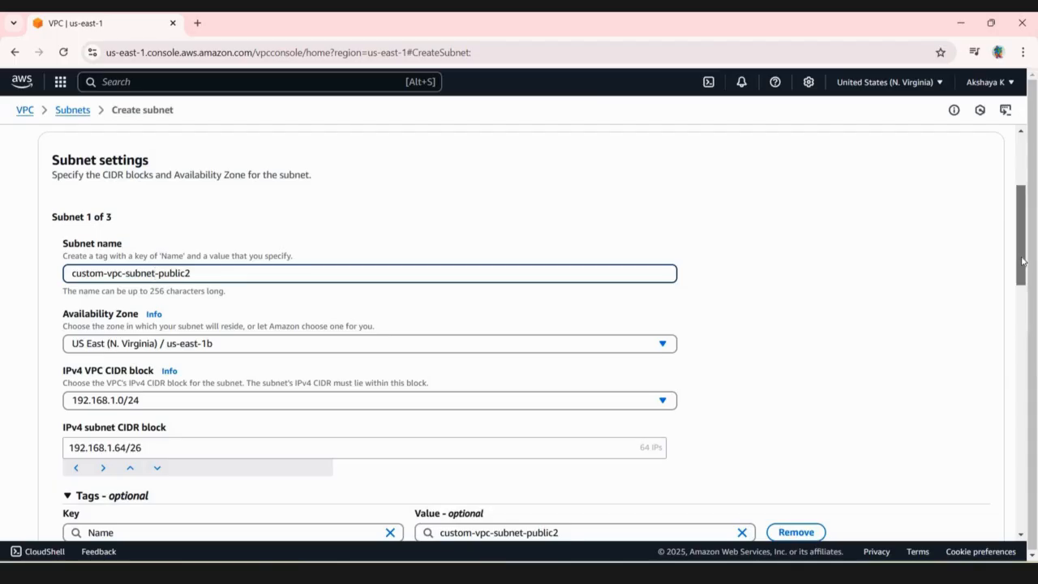
left_click_drag(1021, 258, 1033, 394)
type("2")
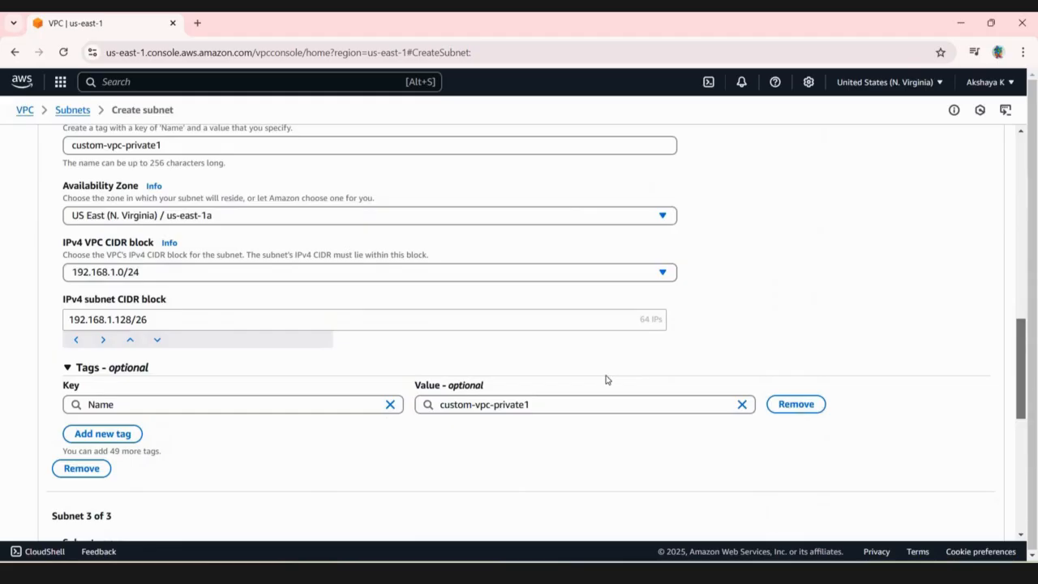
Rename the second subnet in the form, custom-vpc-private1, as custom-vpc-subnet3-private1
scroll(138, 170, "up", 1)
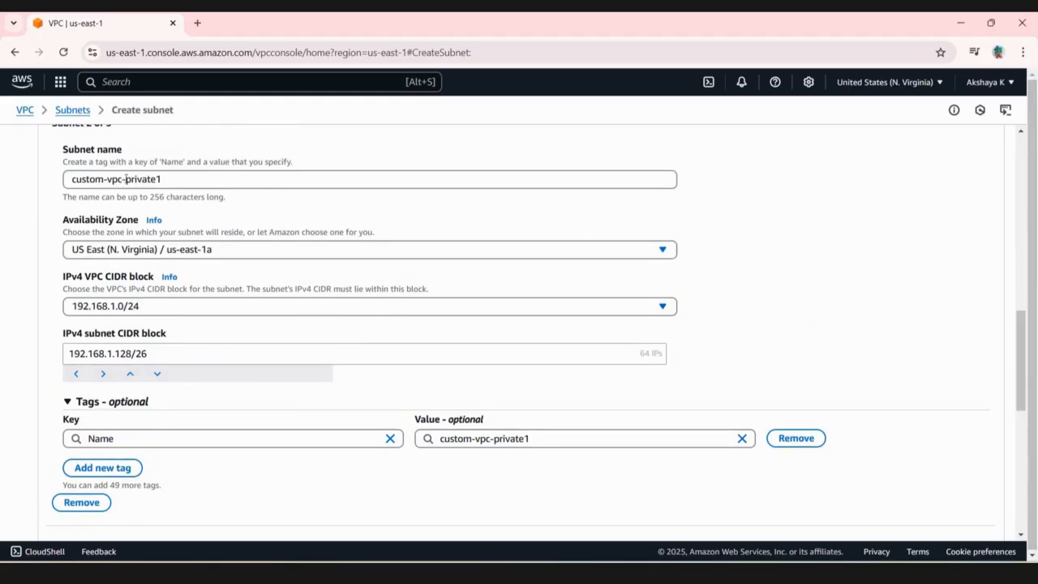
left_click(125, 179)
type("subne")
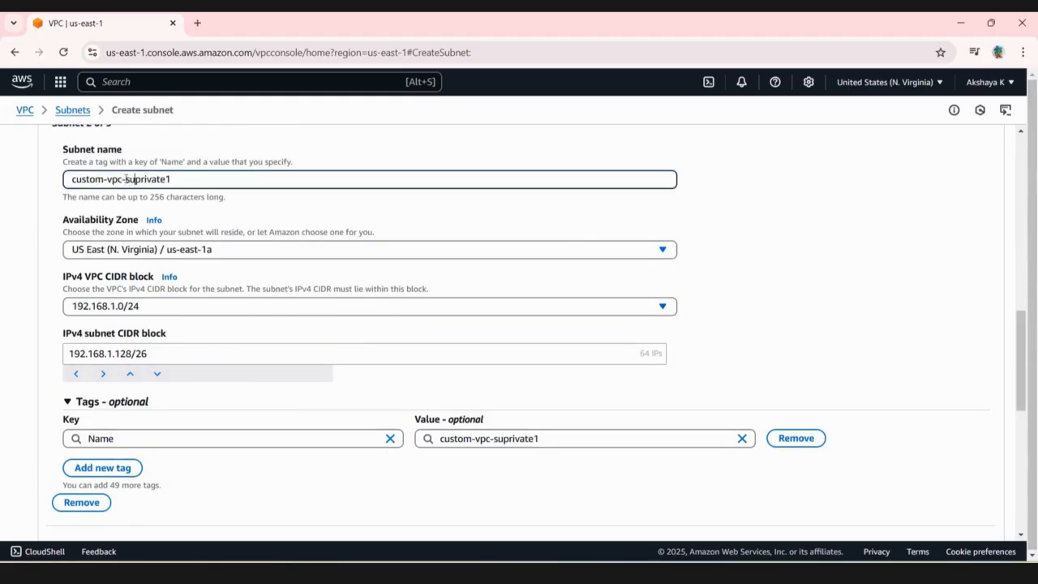
type("t")
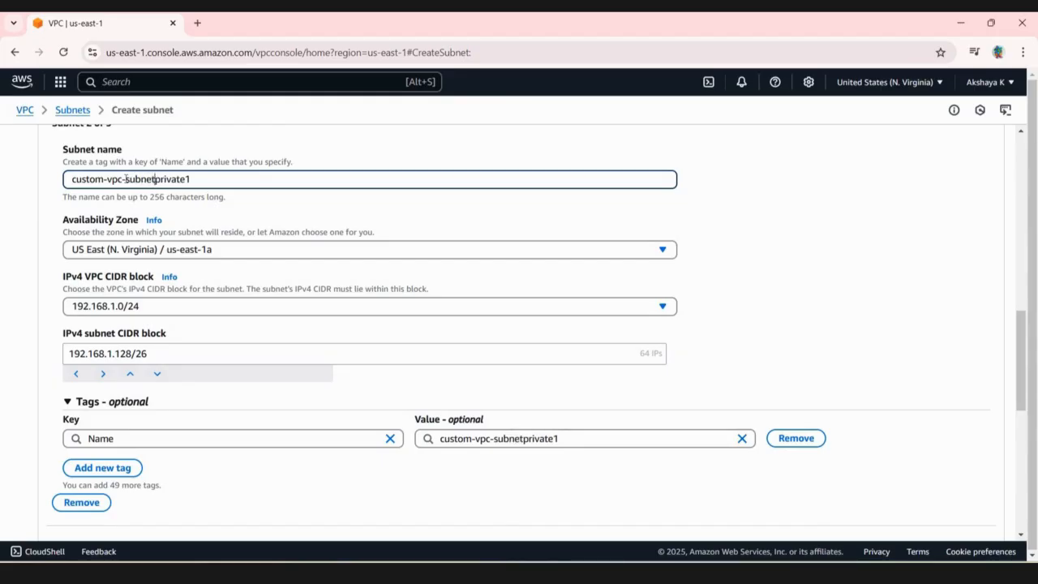
type("3-")
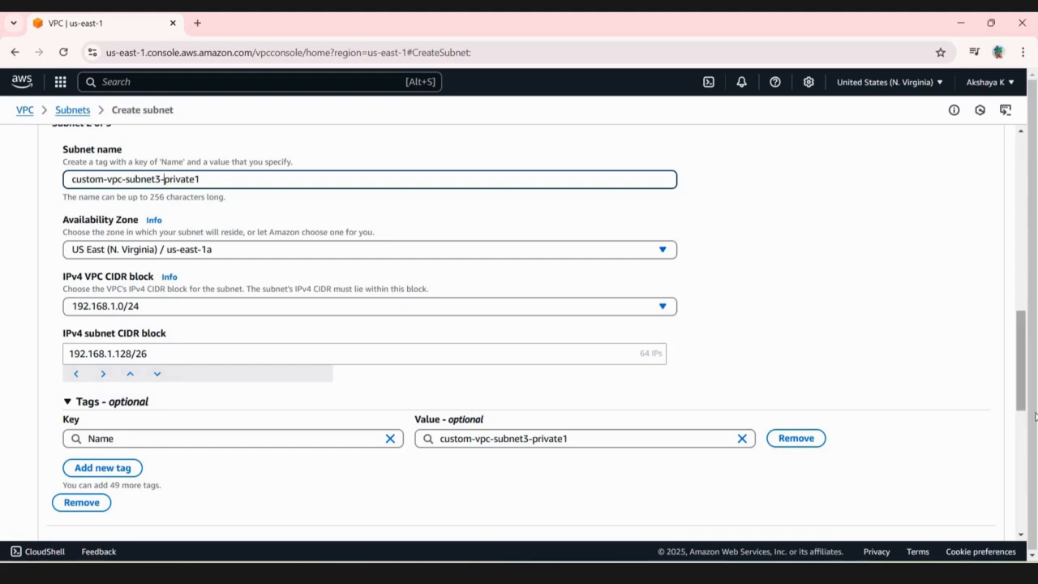
Rename the third subnet in the form, custom-vpc-private2, as custom-vpc-subnet4-private2
scroll(305, 341, "down", 2)
scroll(305, 342, "down", 1)
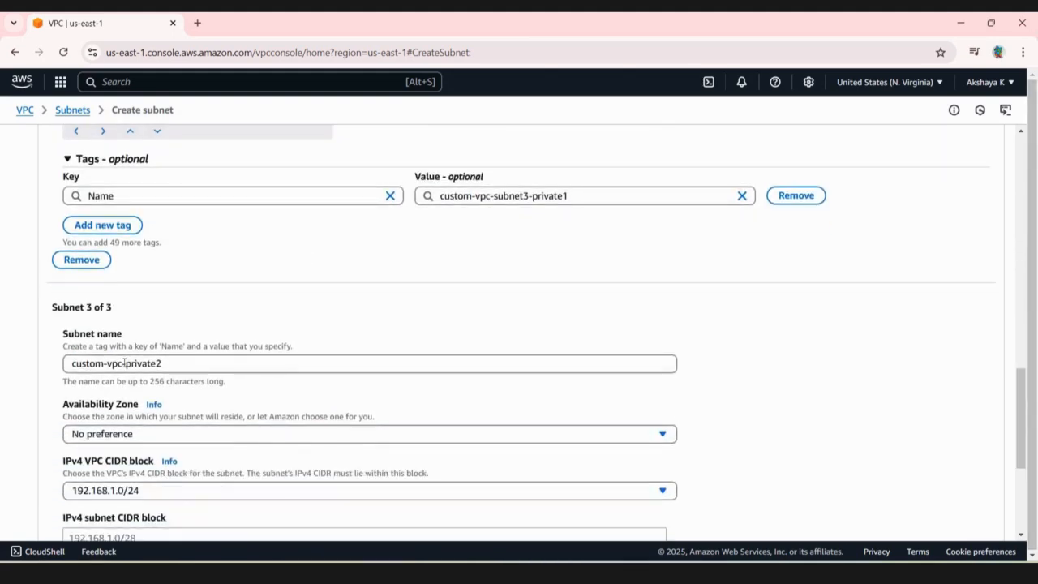
left_click(124, 363)
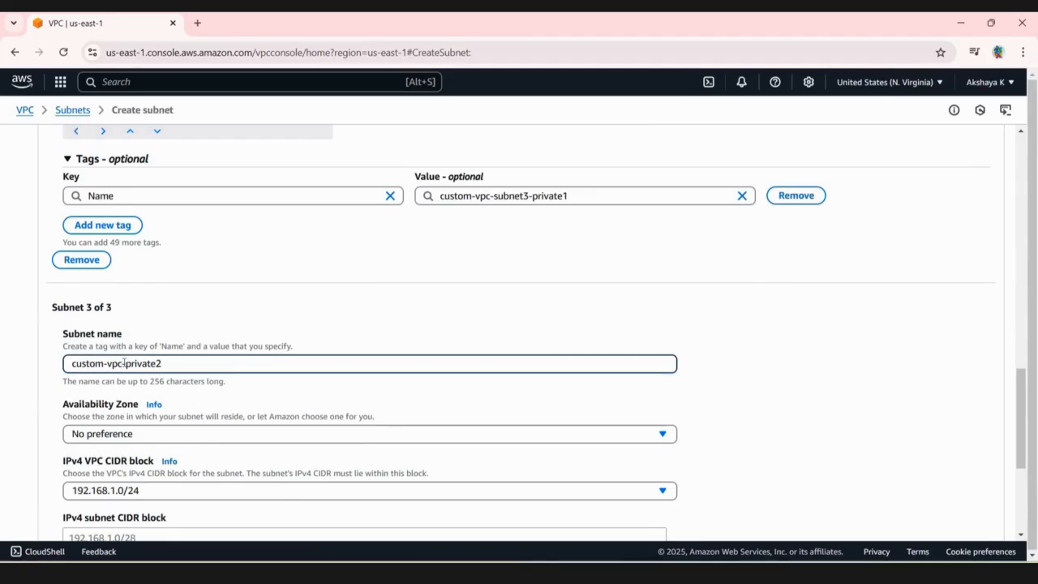
type("subnet4-")
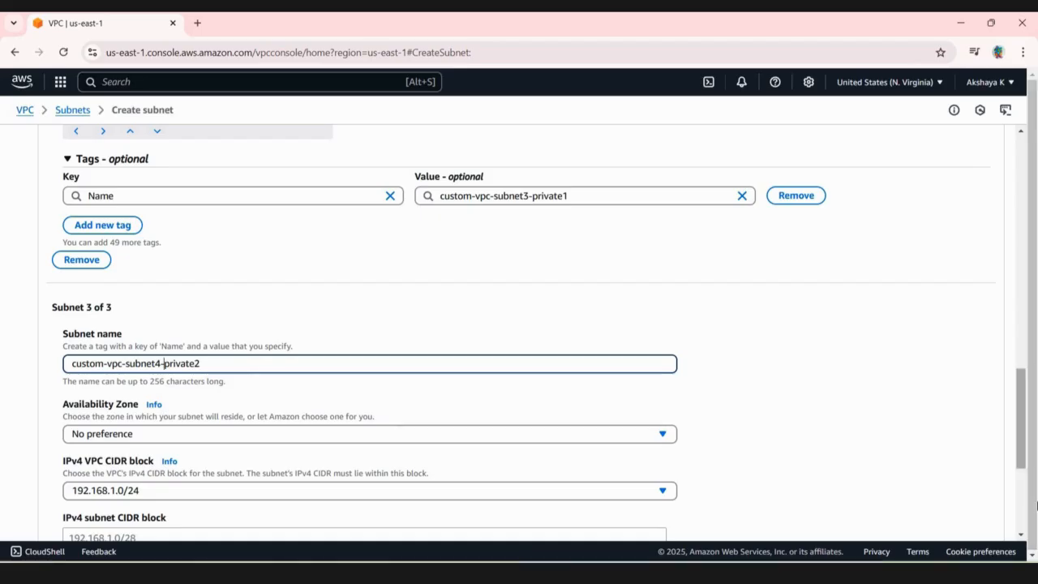
Set the IPv4 subnet CIDR block of custom-vpc-subnet4-private2 to 192.168.1.192/26 and create the three subnets
scroll(964, 496, "down", 3)
left_click(965, 516)
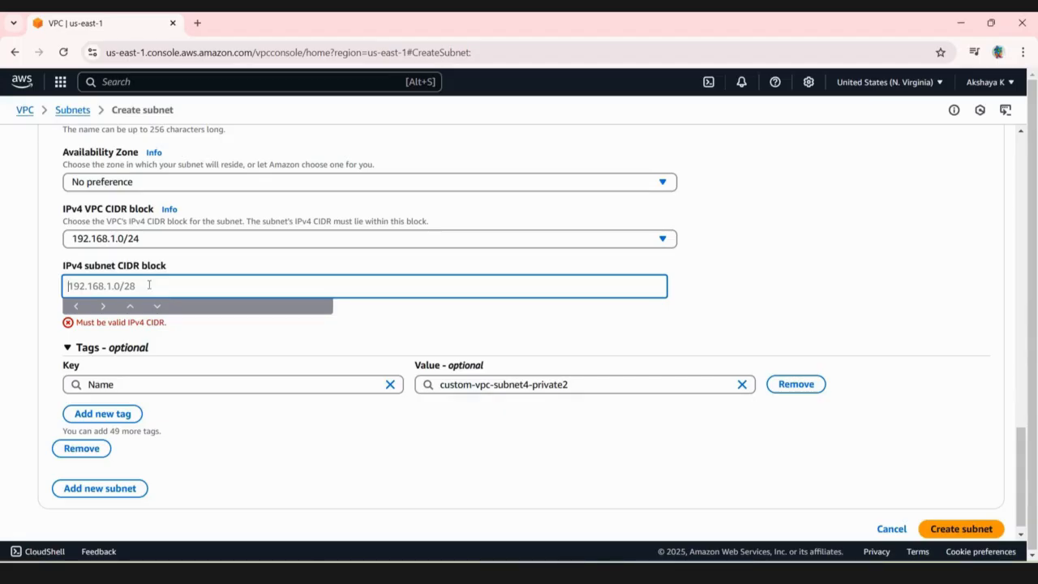
type("192.168.1.192/26")
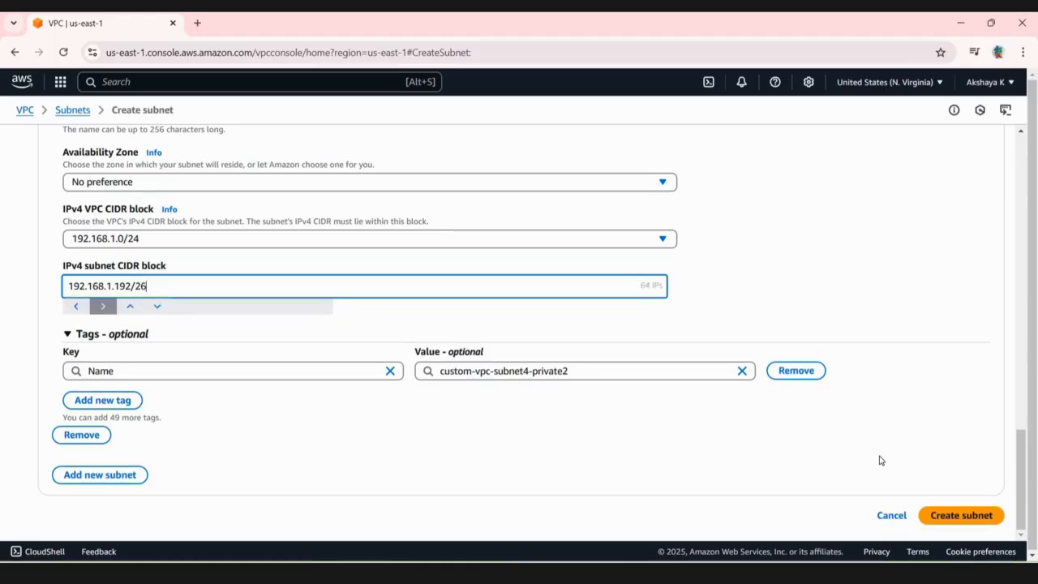
left_click(943, 517)
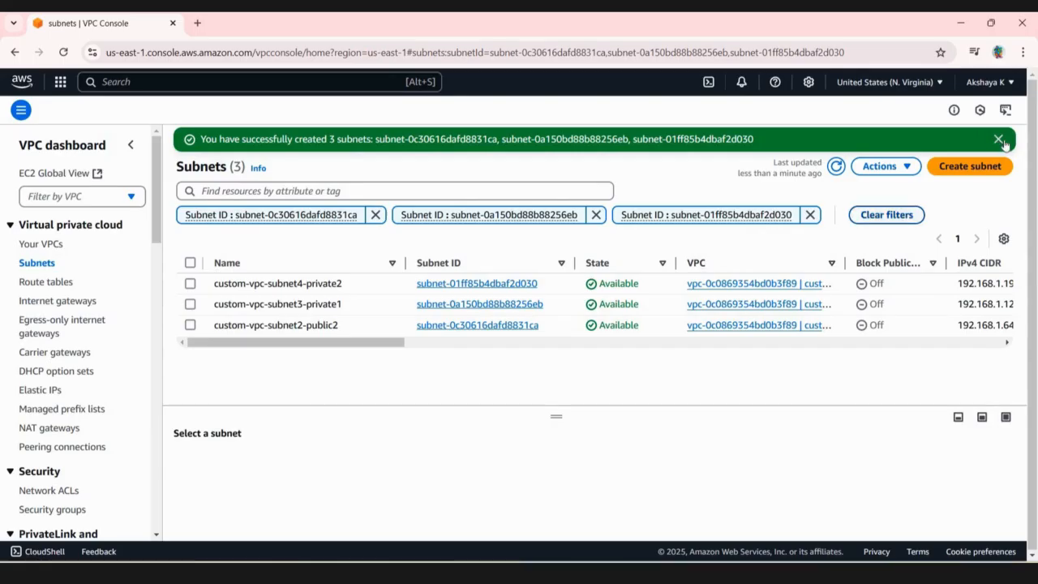
Enable auto-assign public IPv4 address in the settings of custom-vpc-subnet1-public1, save, and clear its selection in the full subnet list
left_click(37, 263)
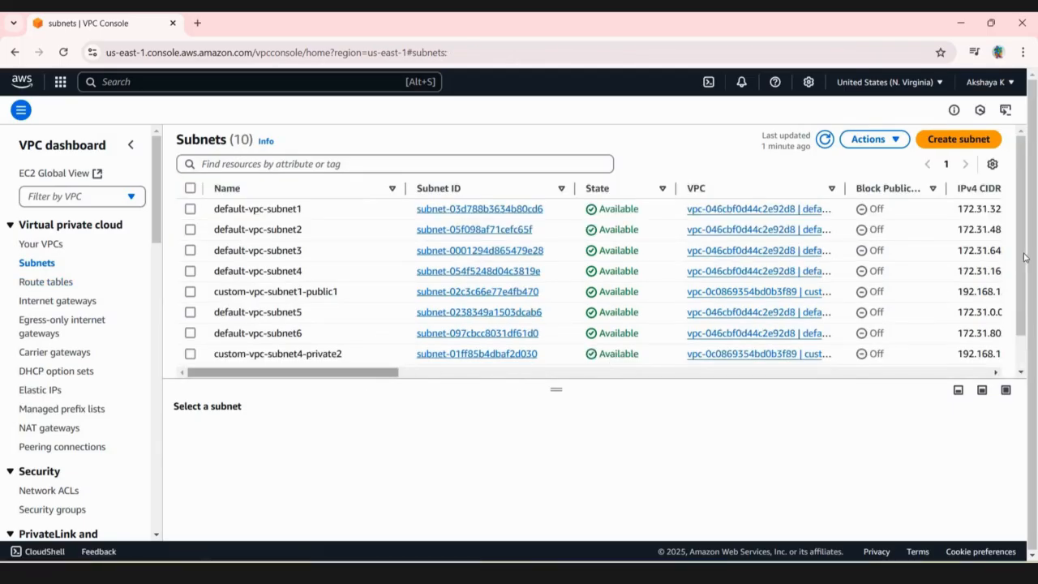
scroll(355, 359, "down", 3)
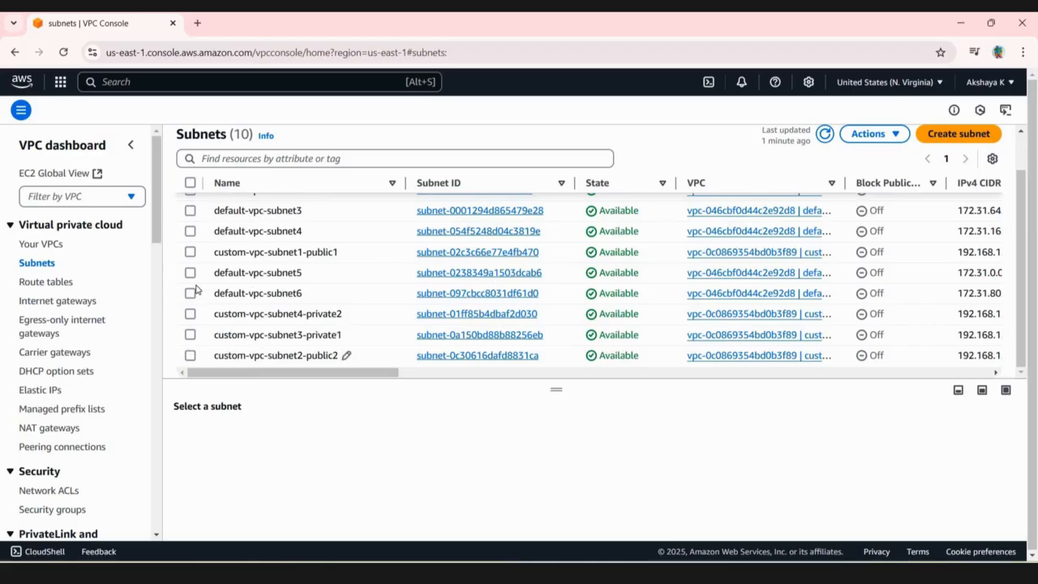
left_click(191, 253)
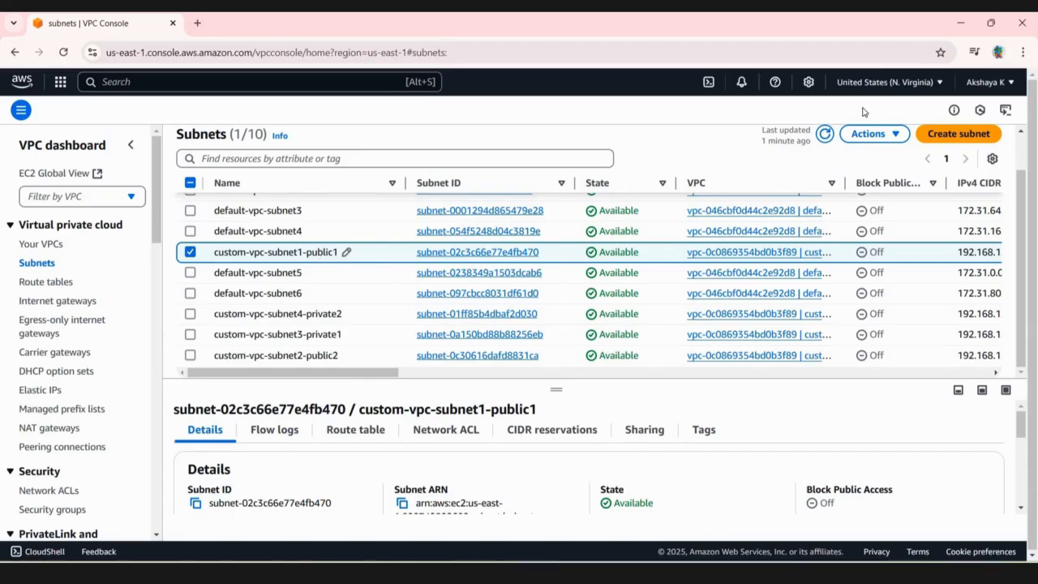
left_click(870, 134)
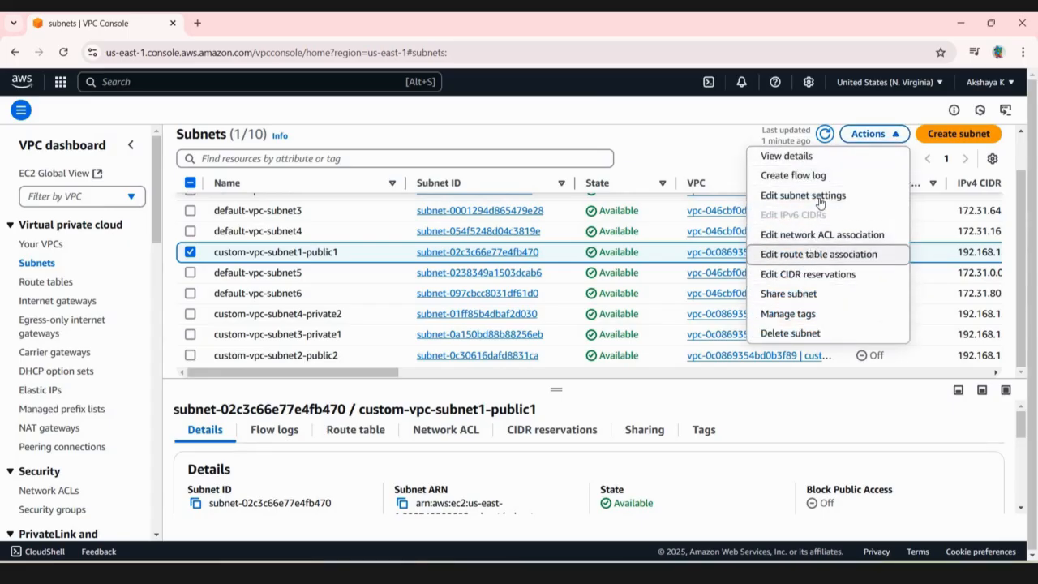
left_click(819, 198)
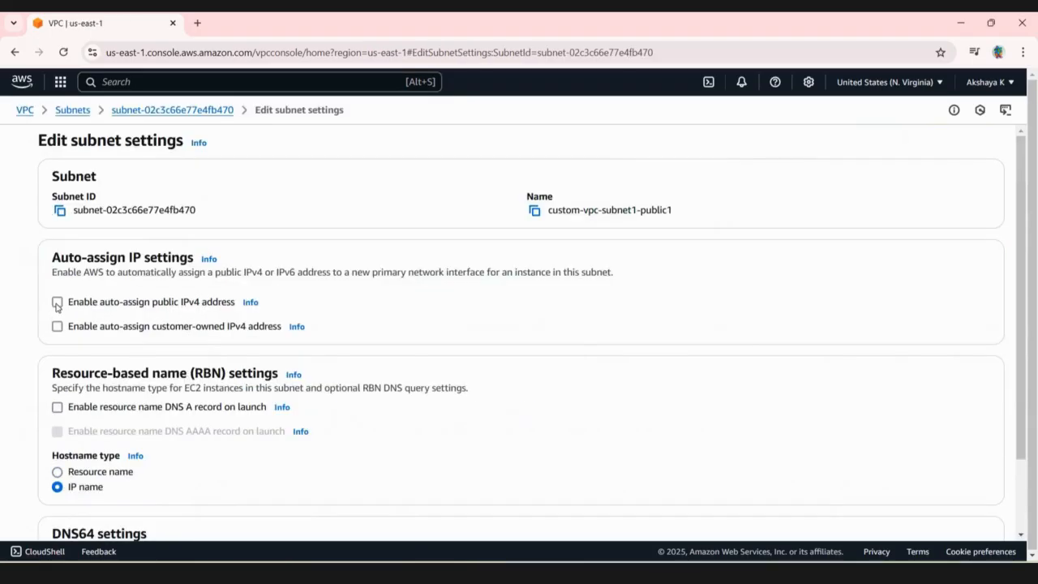
left_click(56, 303)
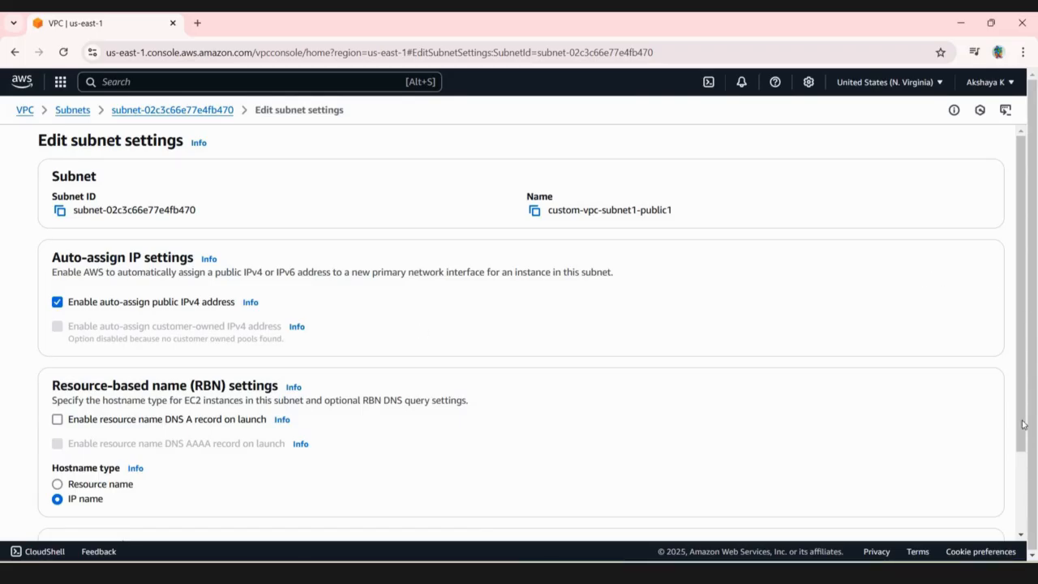
left_click_drag(1022, 451, 1017, 525)
left_click(982, 517)
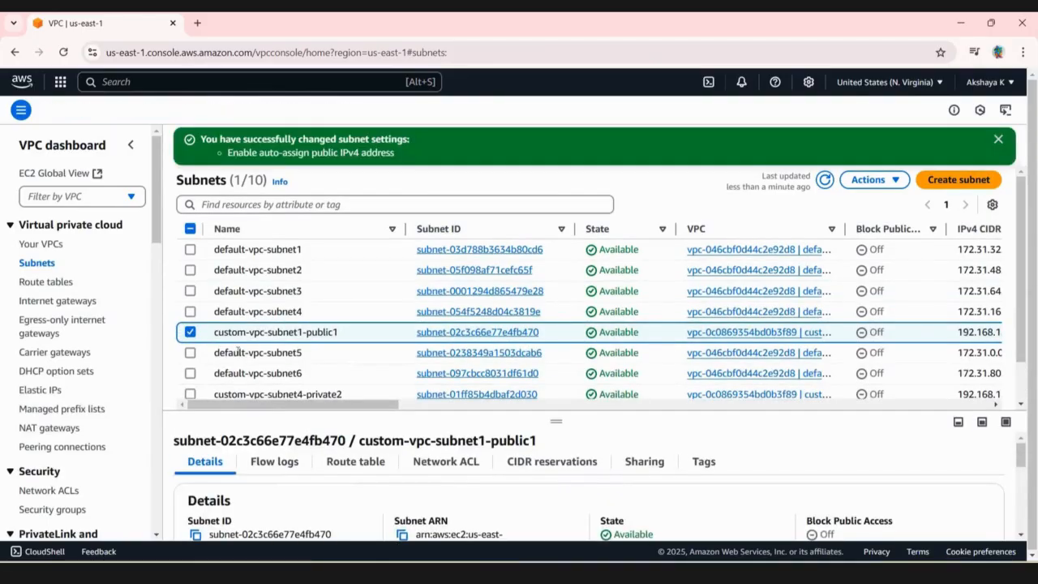
left_click(190, 333)
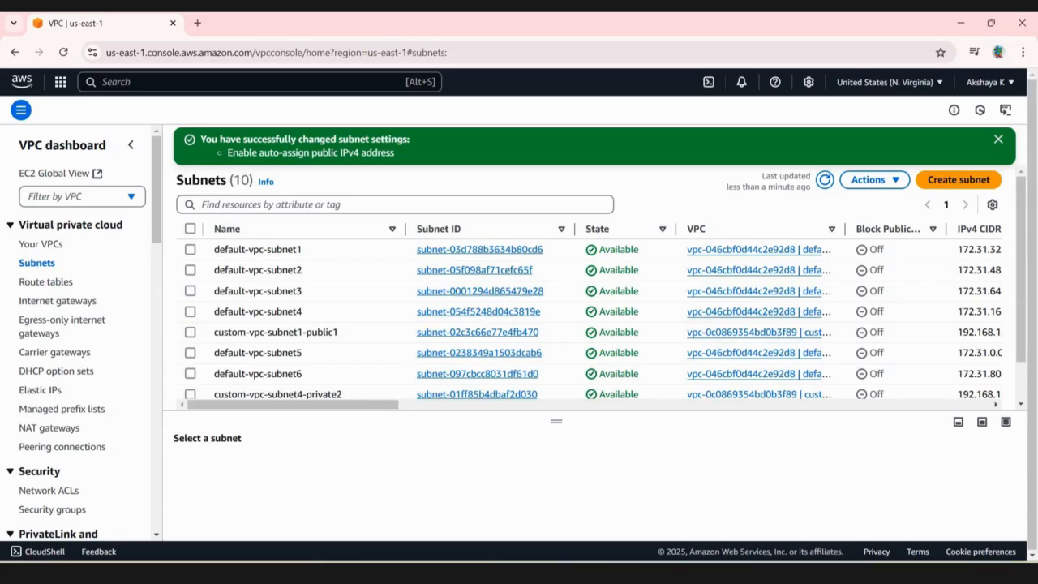
Create a route table named custom-vpc-private-rtble in custom-vpc and return to the list of route tables
mouse_move(699, 573)
left_click(46, 281)
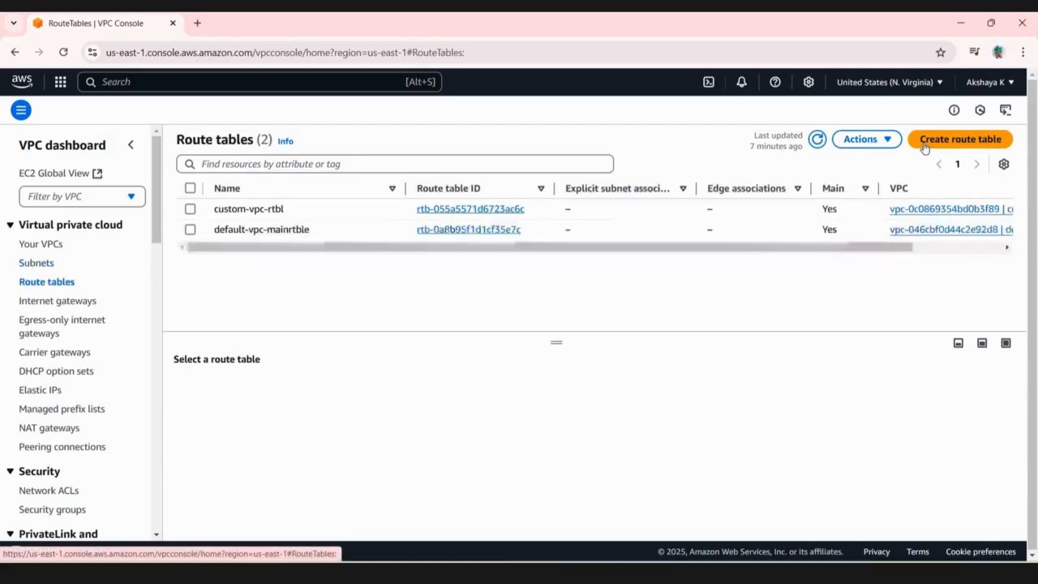
left_click(932, 144)
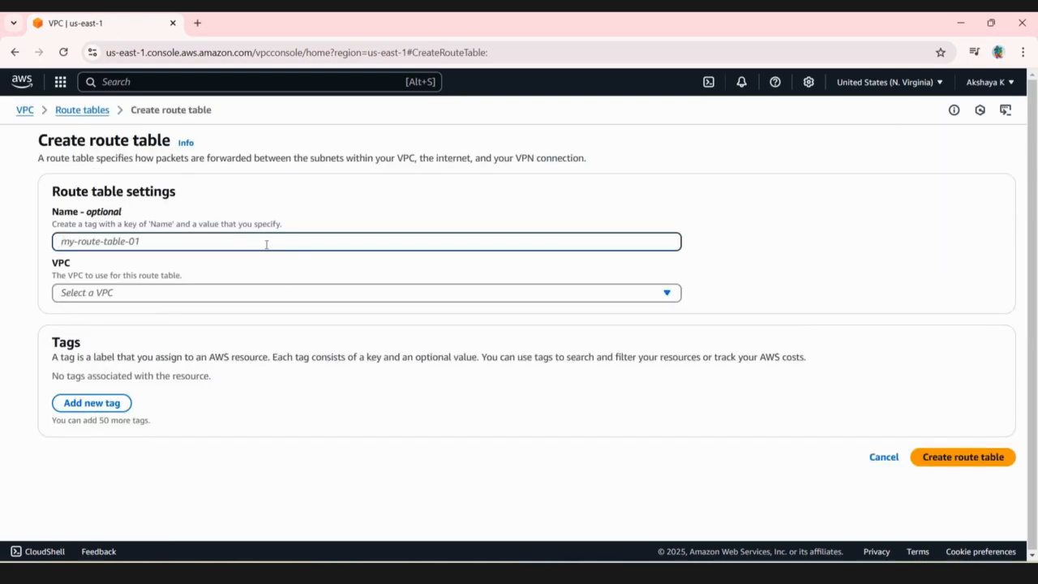
type("custom")
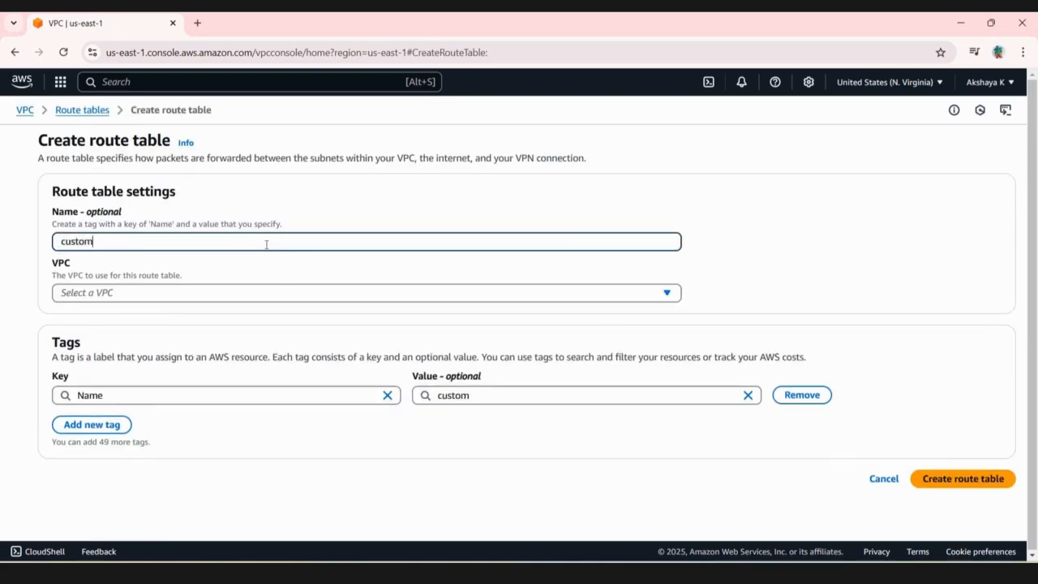
type("-vpc-pri")
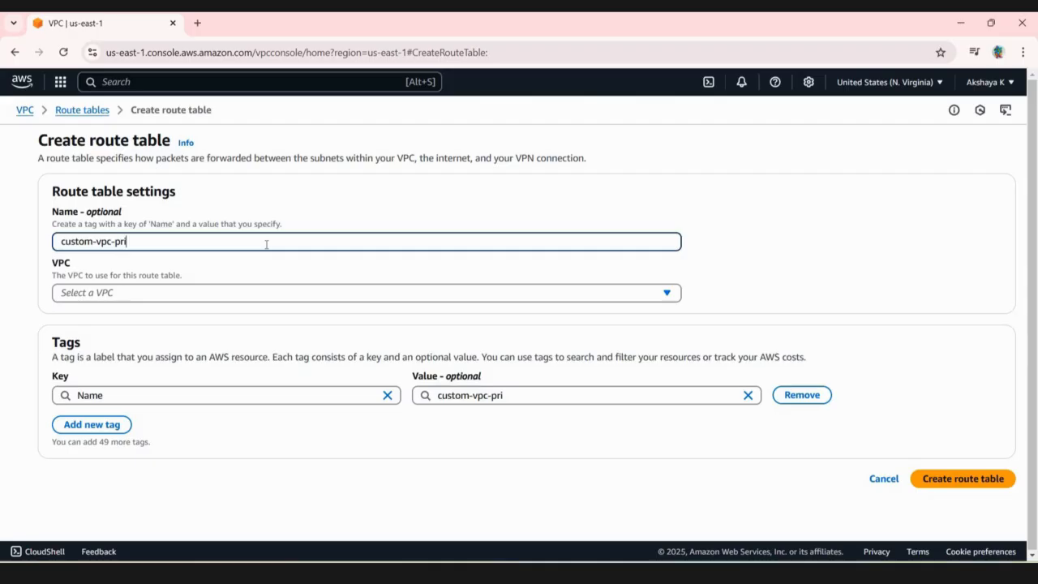
type("vate-rtble")
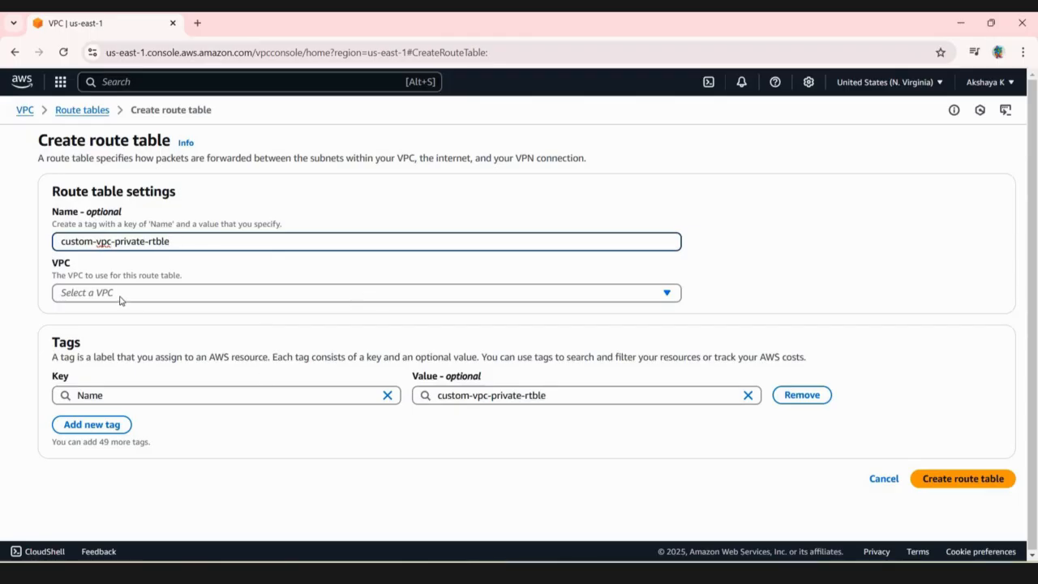
left_click(110, 295)
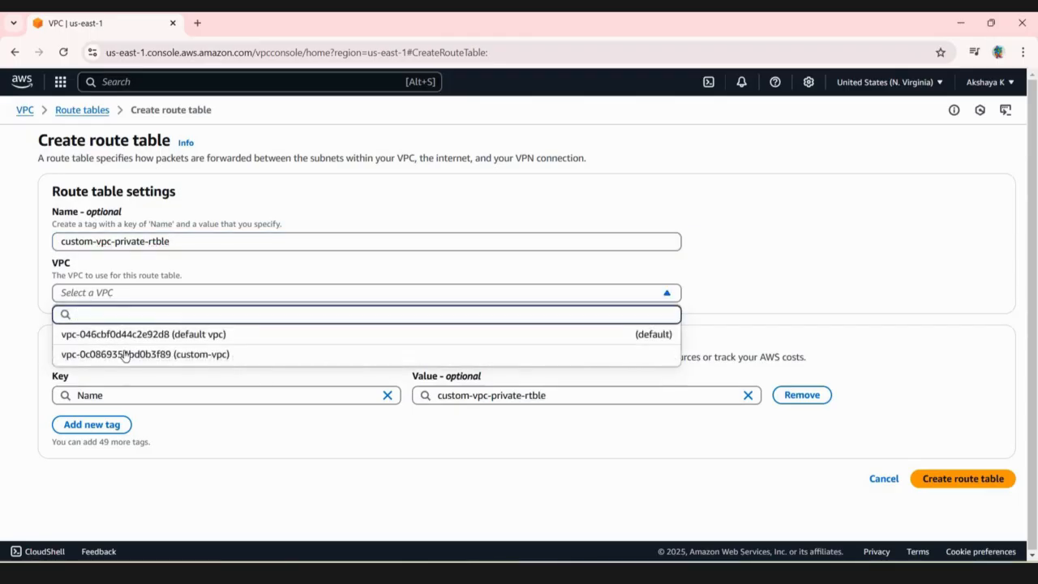
left_click(188, 352)
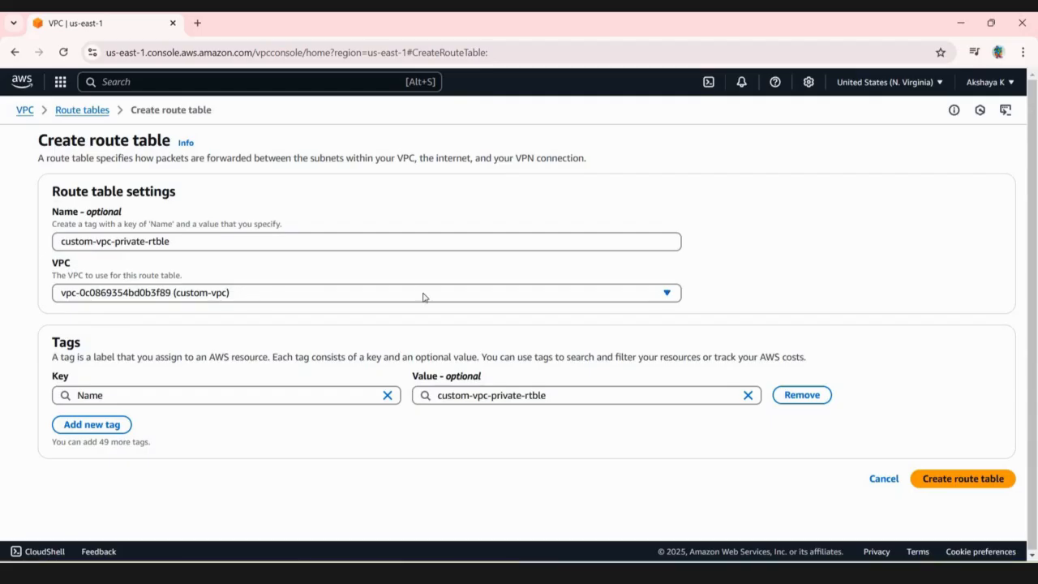
left_click(960, 485)
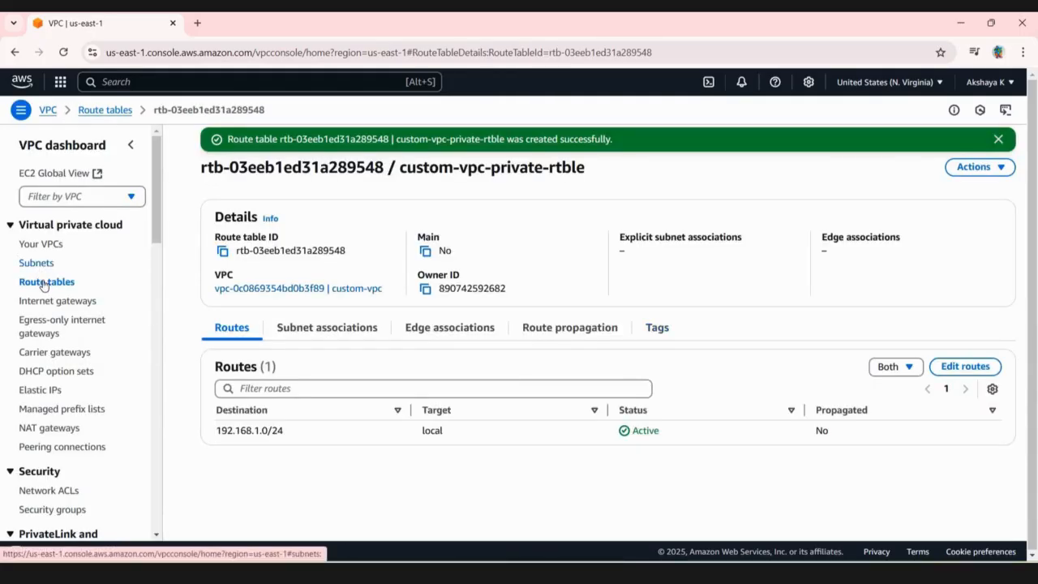
left_click(67, 289)
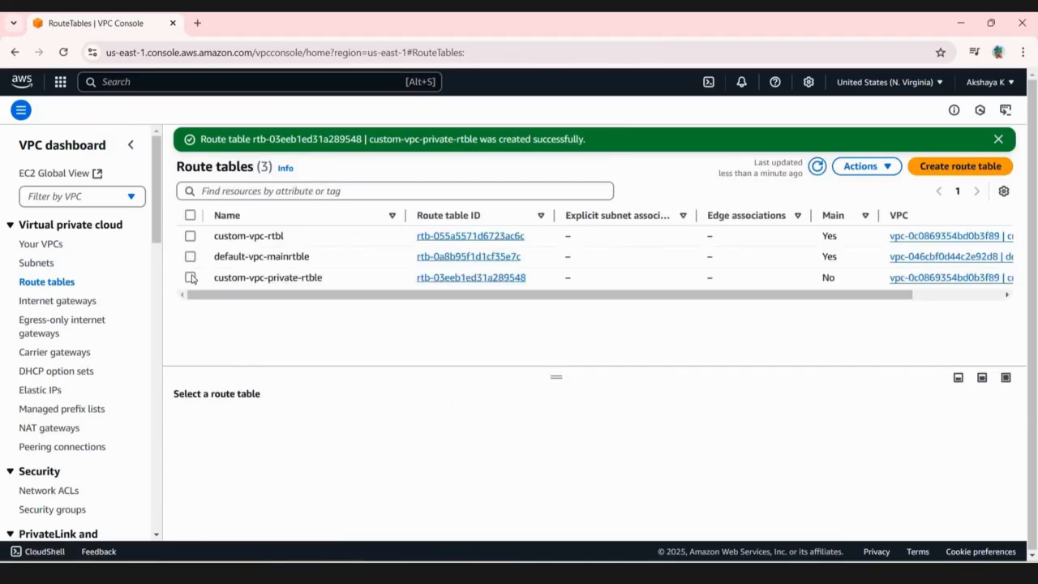
Associate custom-vpc-subnet3-private1 and custom-vpc-subnet4-private2 with custom-vpc-private-rtble, save the associations, and clear the route table selection
left_click(190, 277)
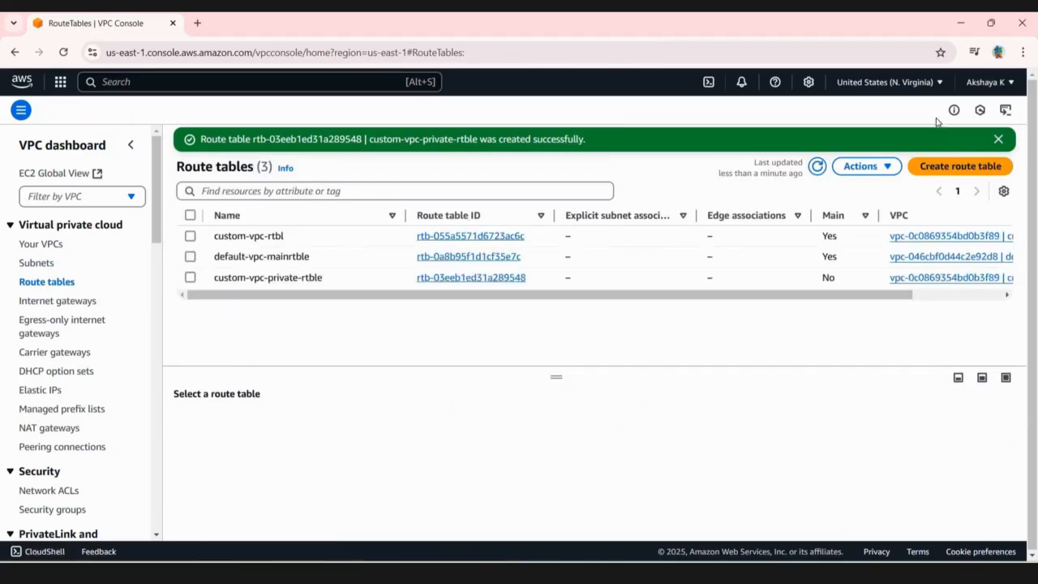
left_click(887, 168)
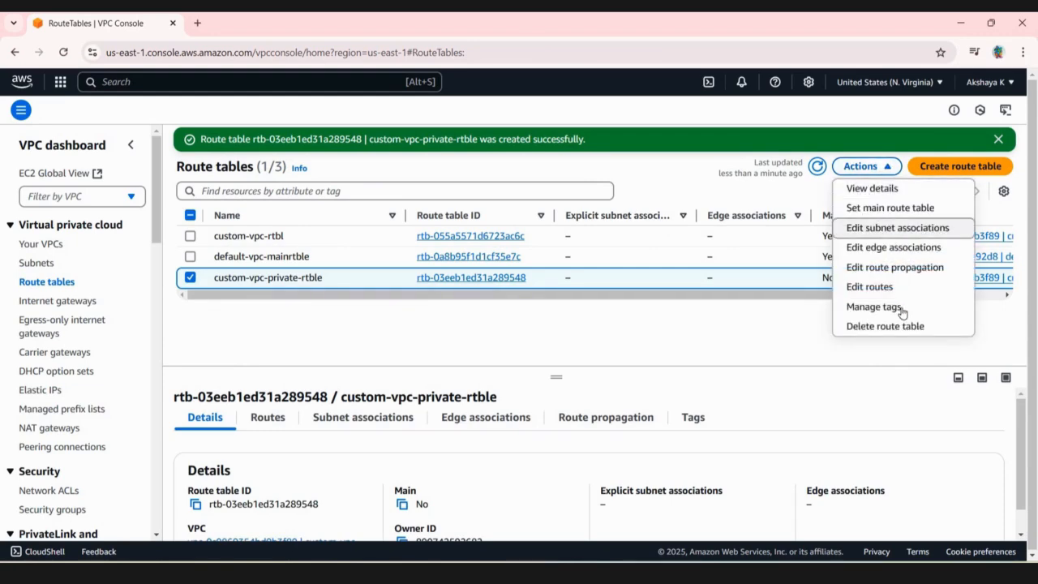
left_click(902, 231)
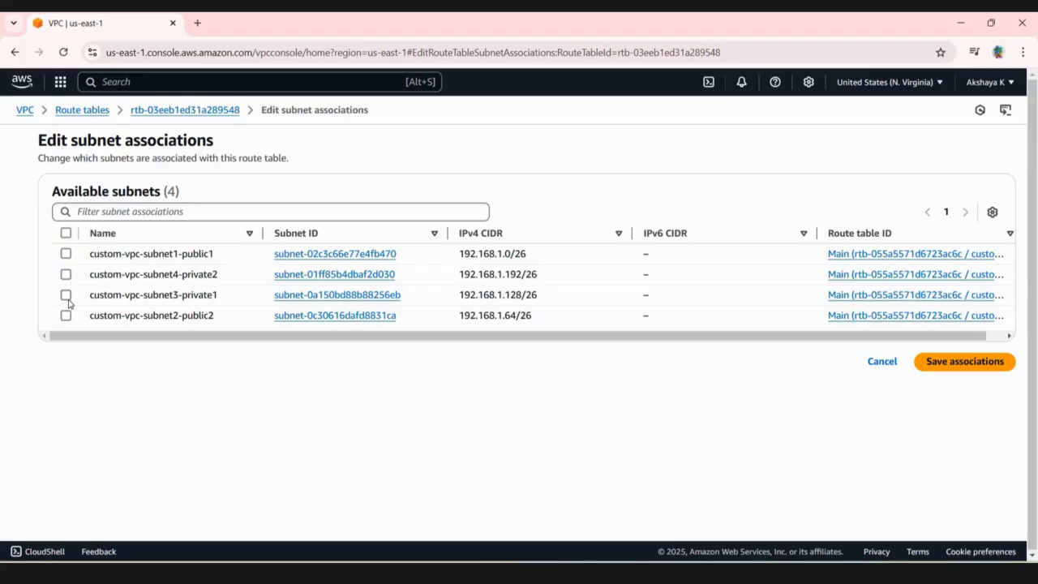
left_click(68, 298)
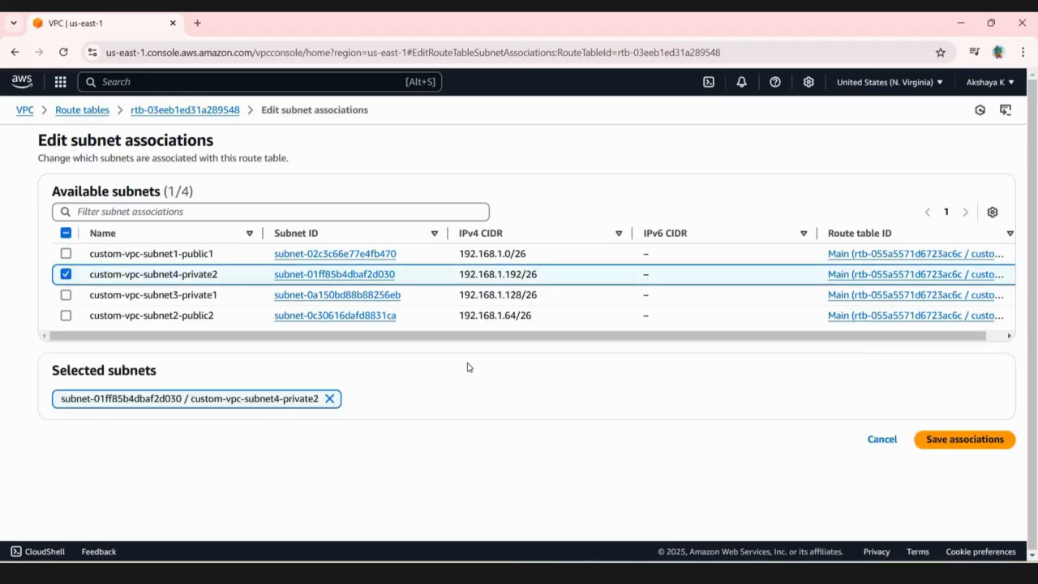
left_click(932, 440)
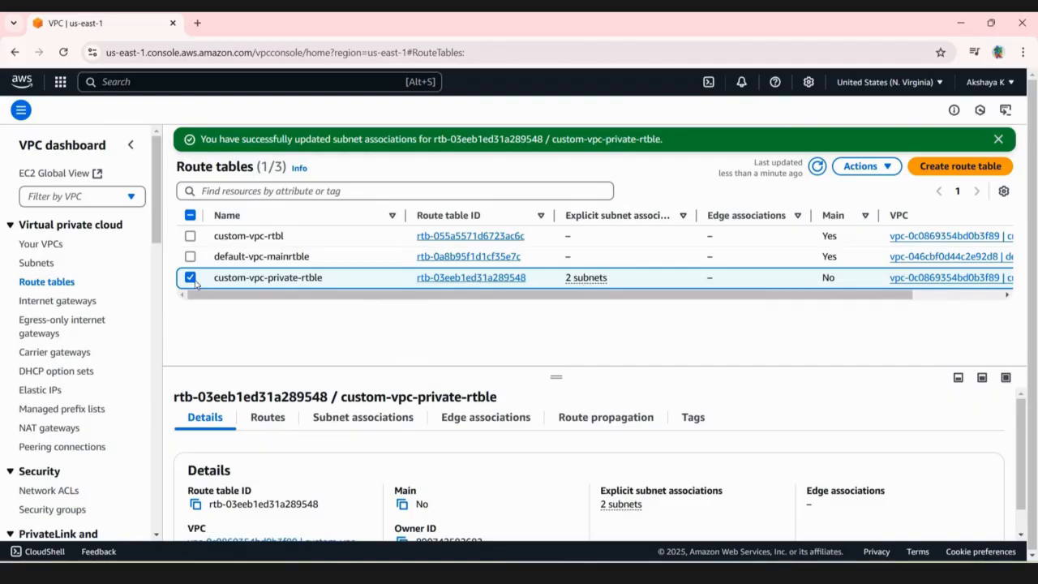
left_click(57, 287)
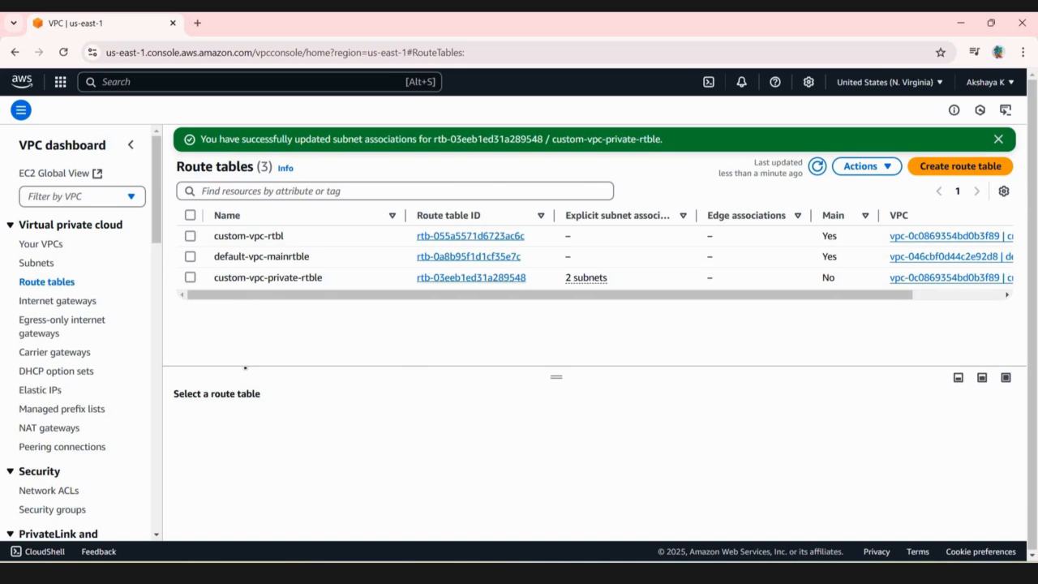
Consult the two-tier architecture diagram in Microsoft Whiteboard, return to the AWS console, and open the EC2 dashboard in a new browser tab
key("alt+Tab")
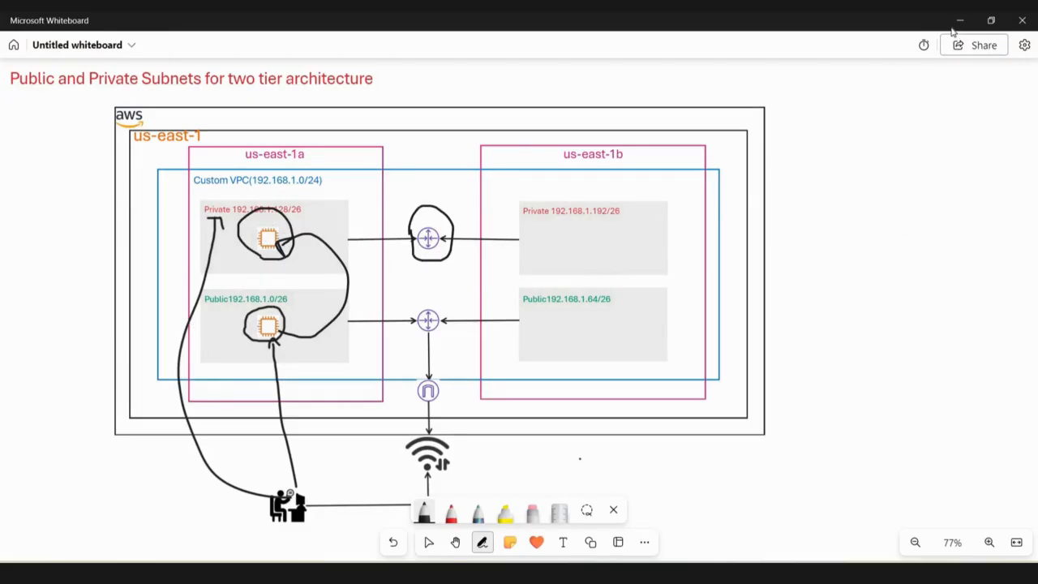
key("alt+Tab")
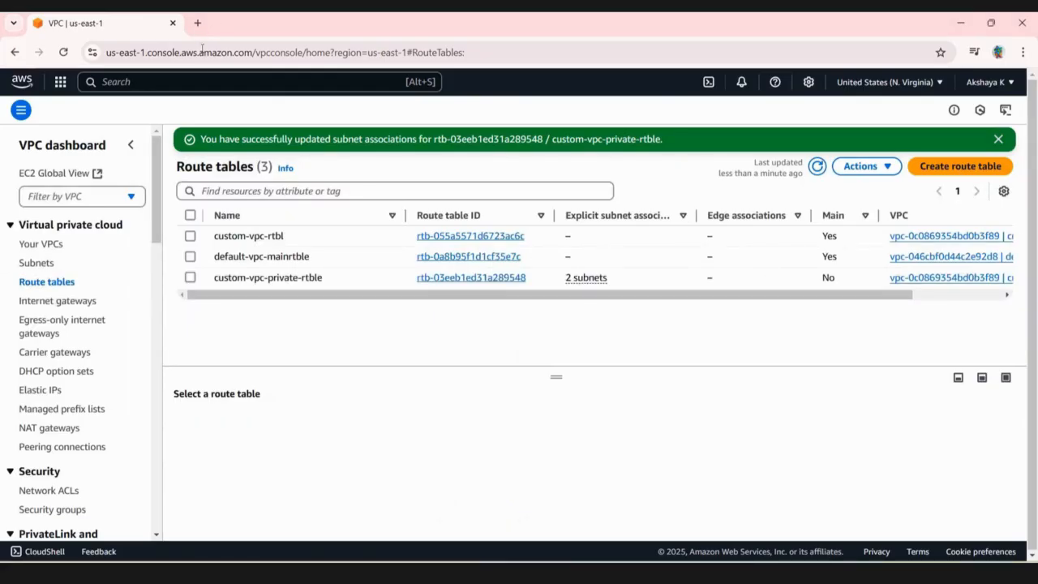
left_click(198, 23)
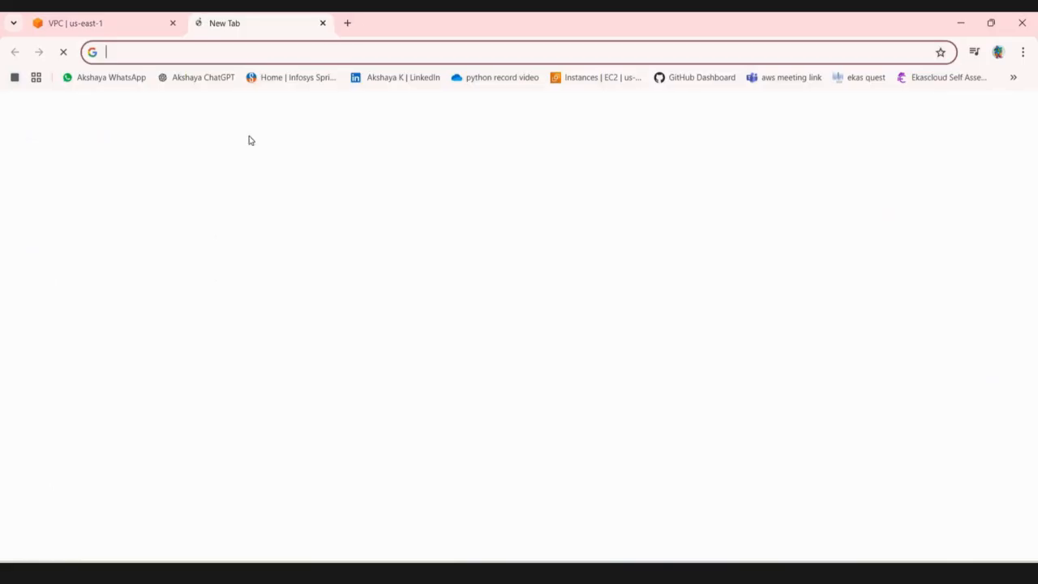
left_click(597, 77)
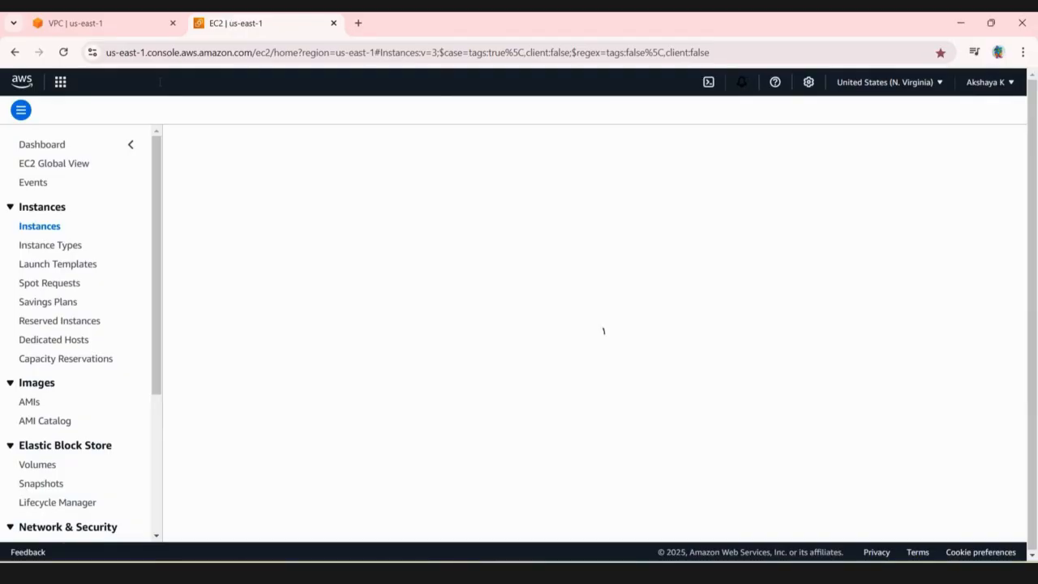
type("ec2")
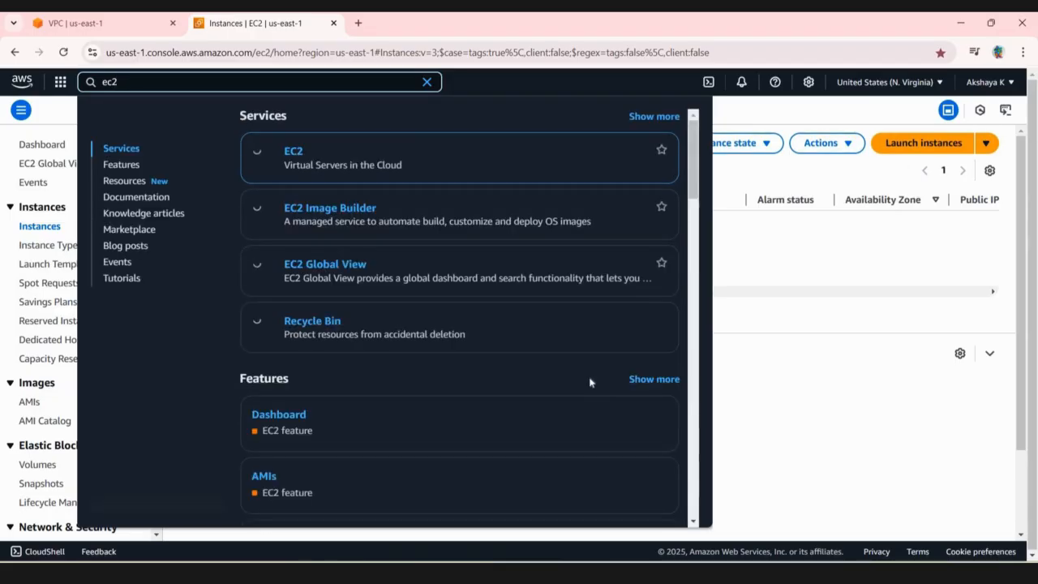
key("Return")
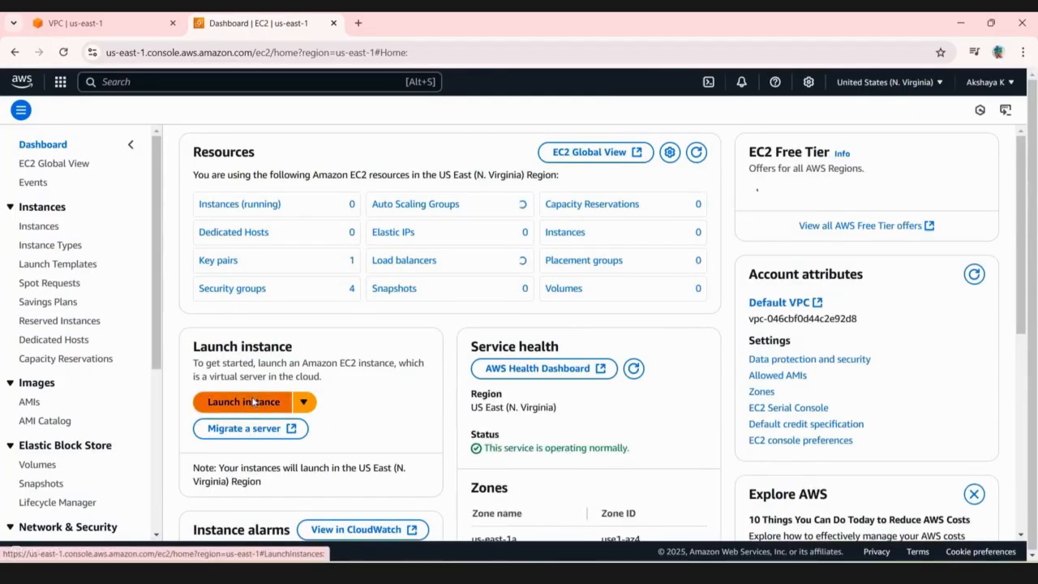
Start launching an EC2 instance and name it windows-public
left_click(254, 401)
left_click(301, 243)
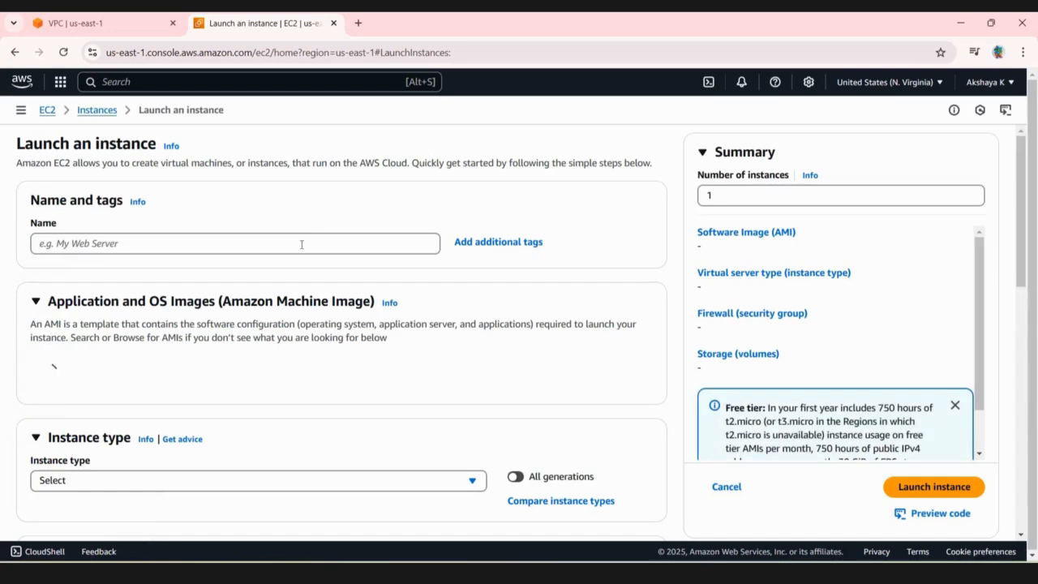
type("wi")
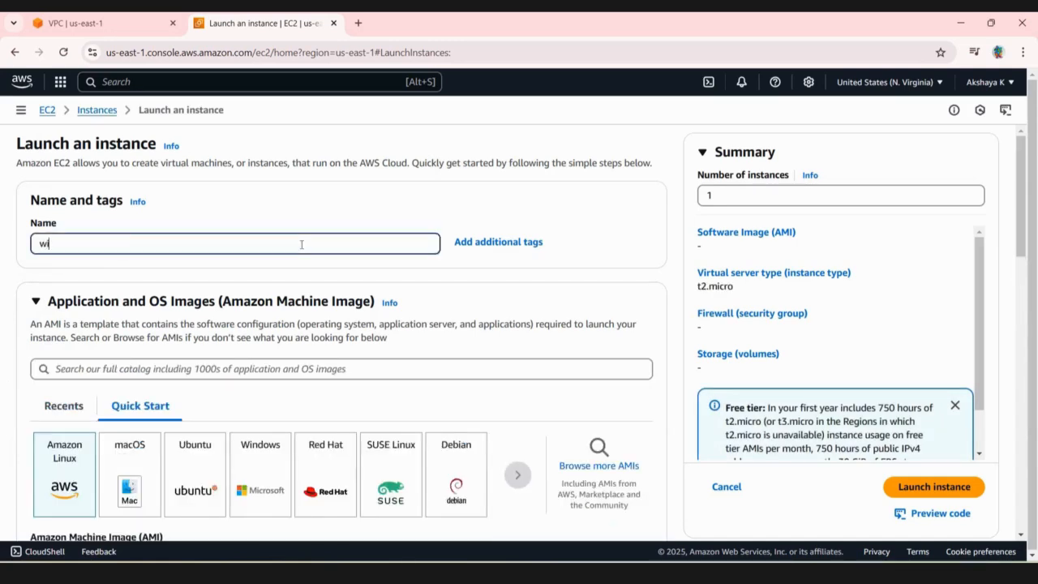
type("ndows-public")
Choose Windows as the operating system with the Microsoft Windows Server 2022 Base machine image
left_click(919, 278)
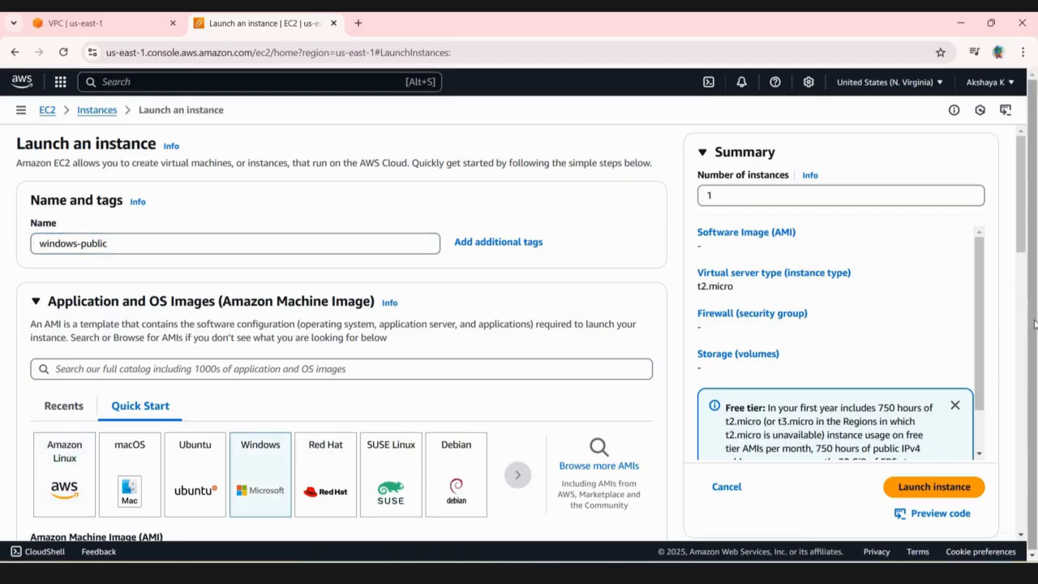
scroll(167, 340, "down", 4)
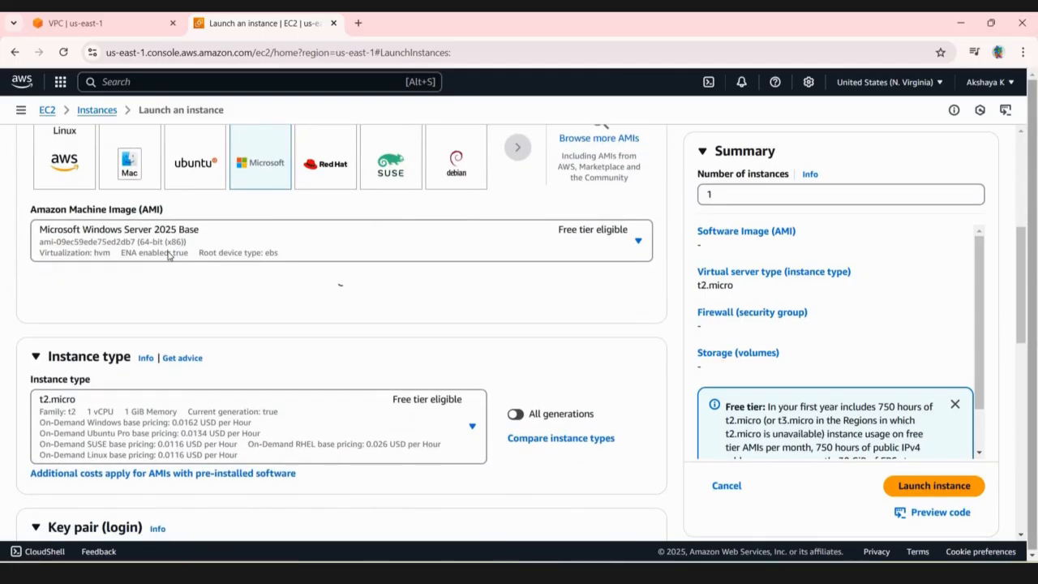
left_click(168, 254)
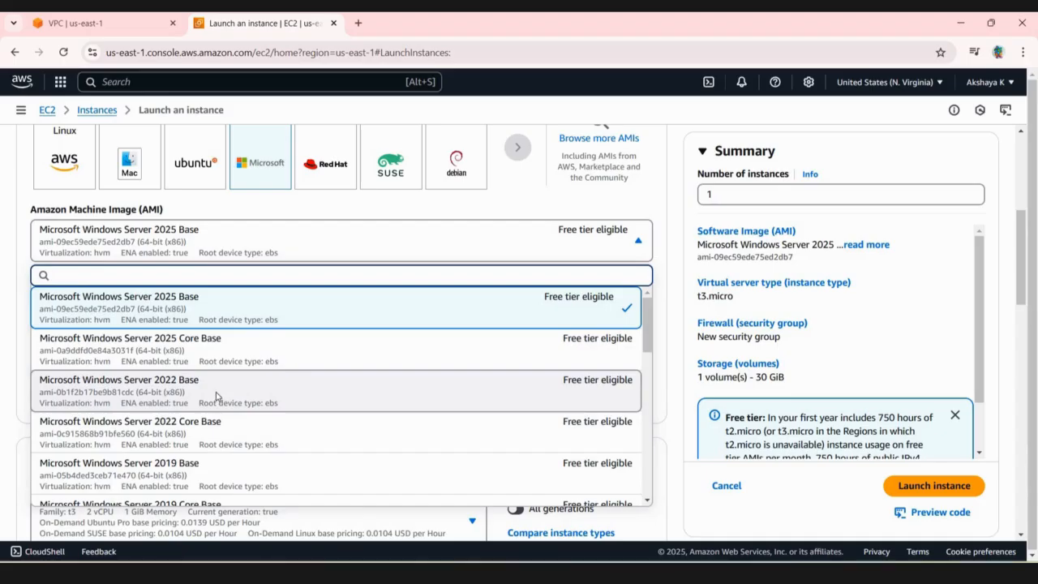
left_click(217, 396)
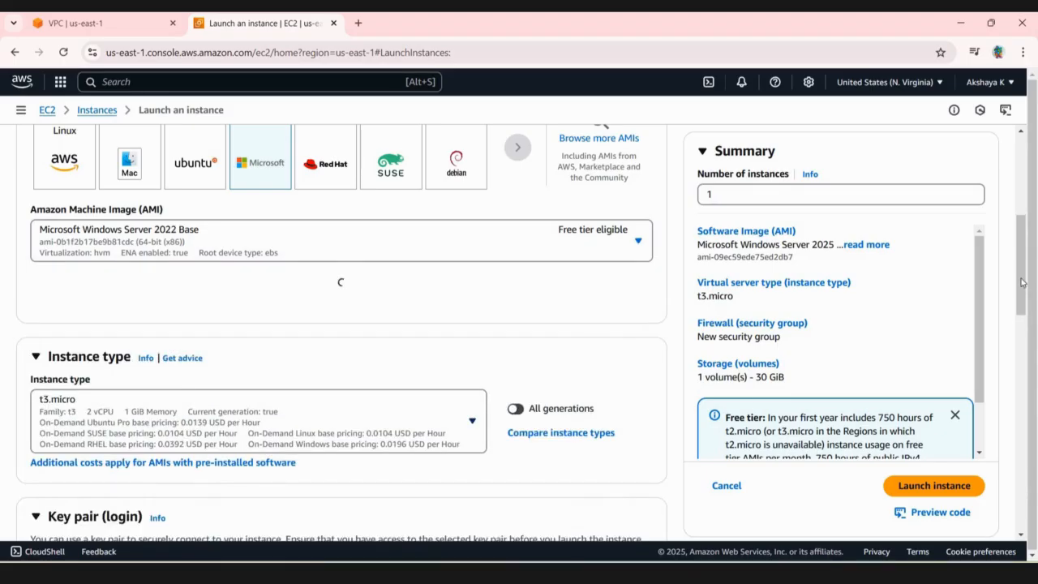
Select awsclass-nv-kp as the login key pair for the windows-public instance
scroll(1037, 335, "down", 3)
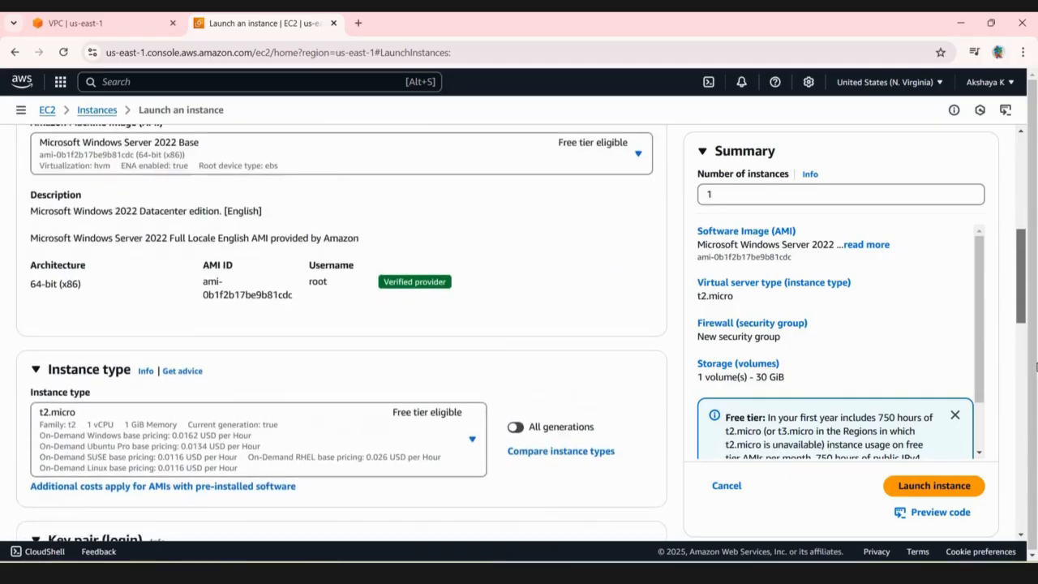
scroll(1037, 369, "down", 3)
scroll(418, 244, "down", 2)
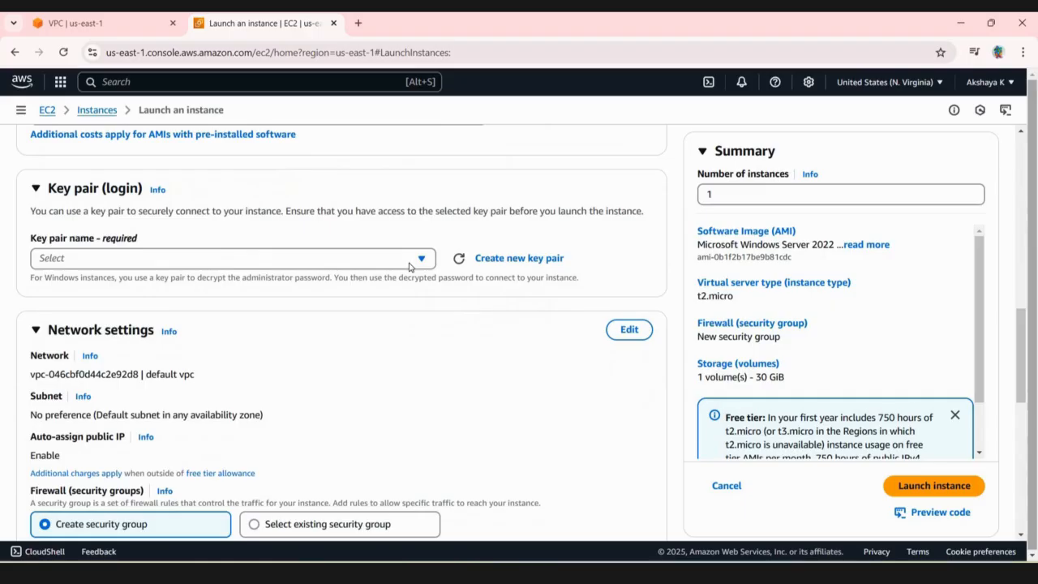
left_click(180, 259)
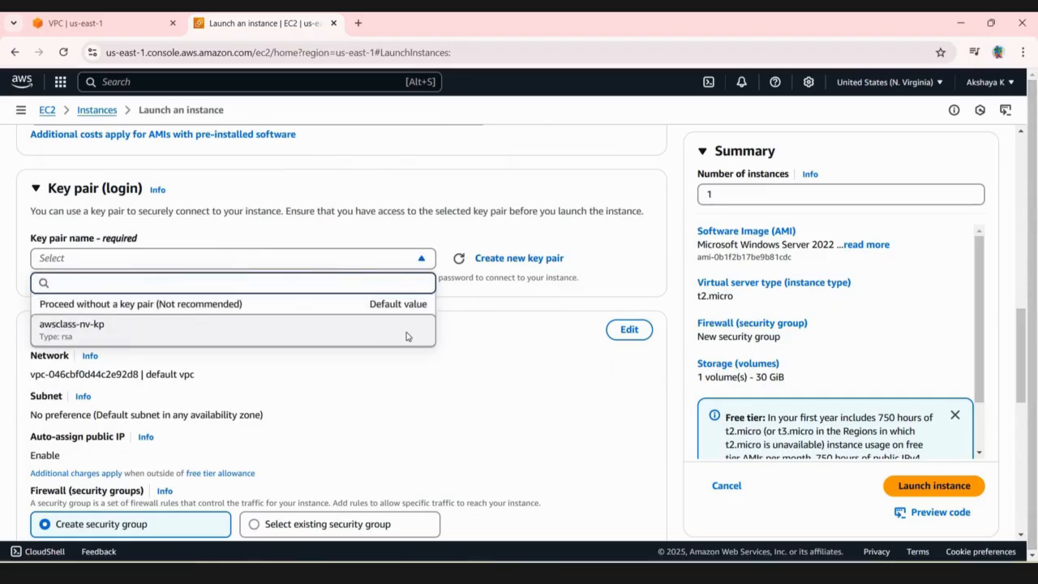
left_click(180, 329)
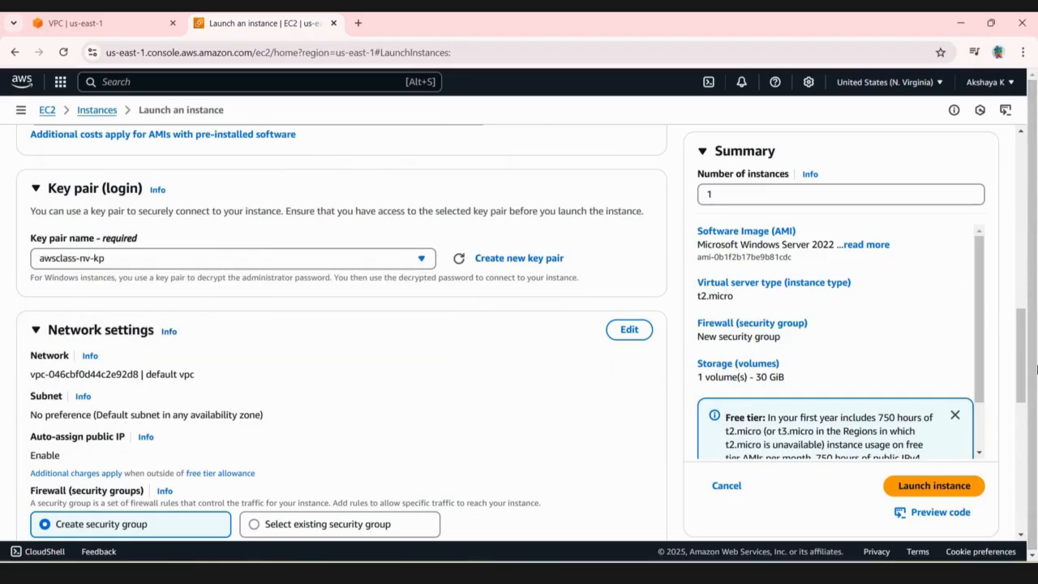
Edit the network settings to place the instance in custom-vpc on the subnet custom-vpc-subnet1-public1
scroll(605, 187, "down", 2)
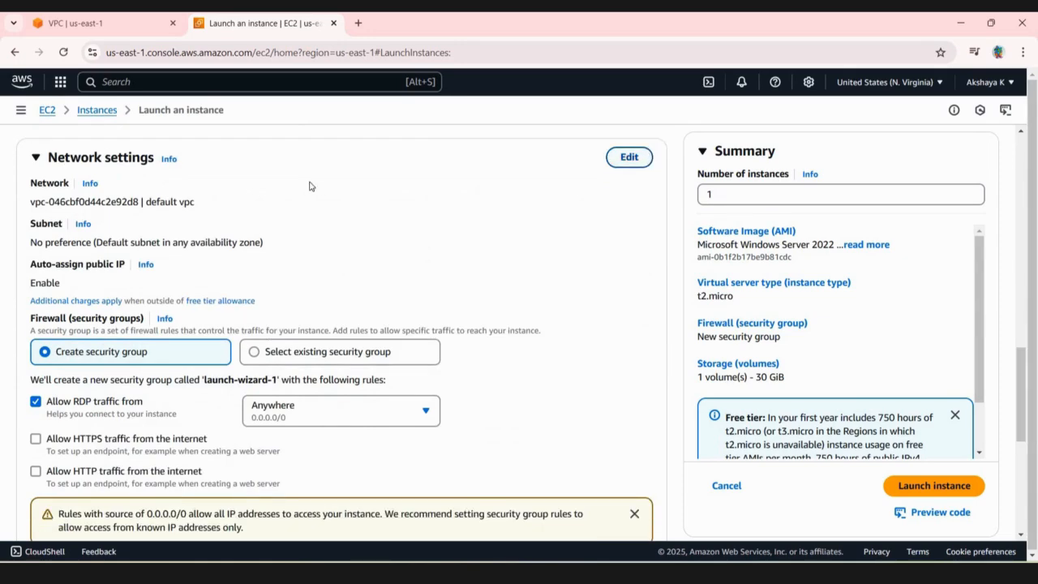
left_click(296, 206)
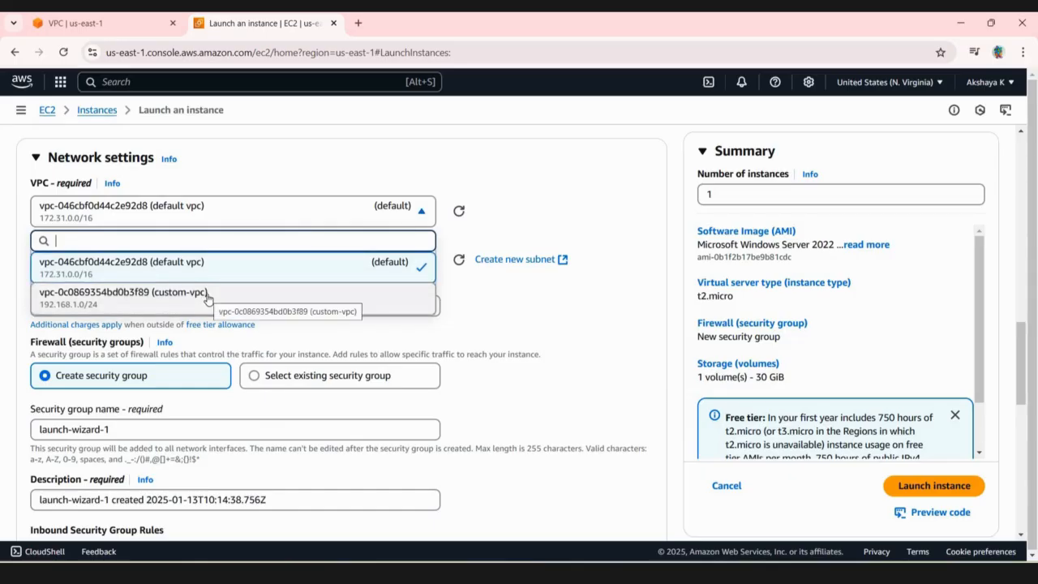
left_click(154, 291)
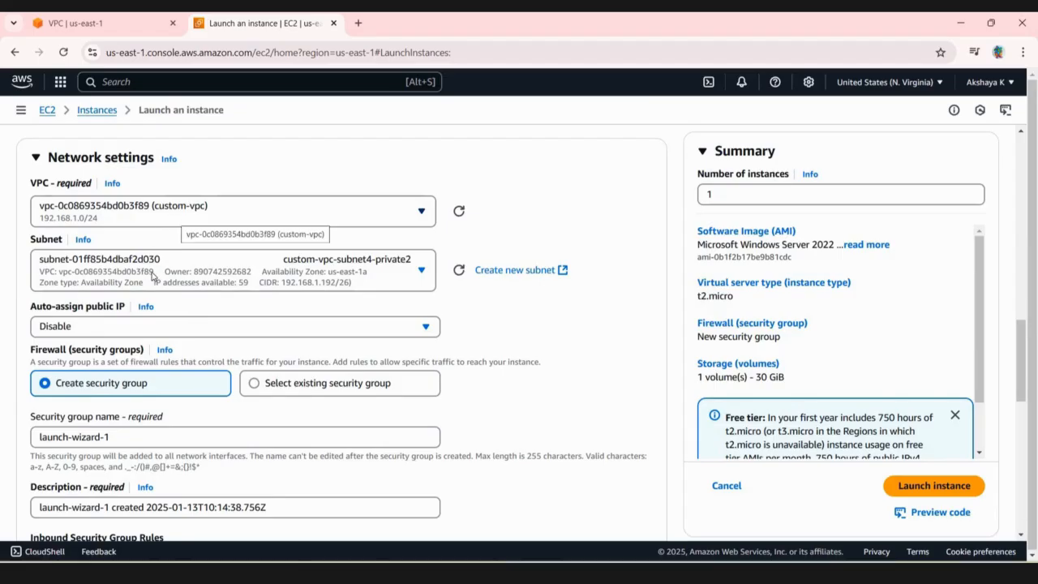
left_click(396, 272)
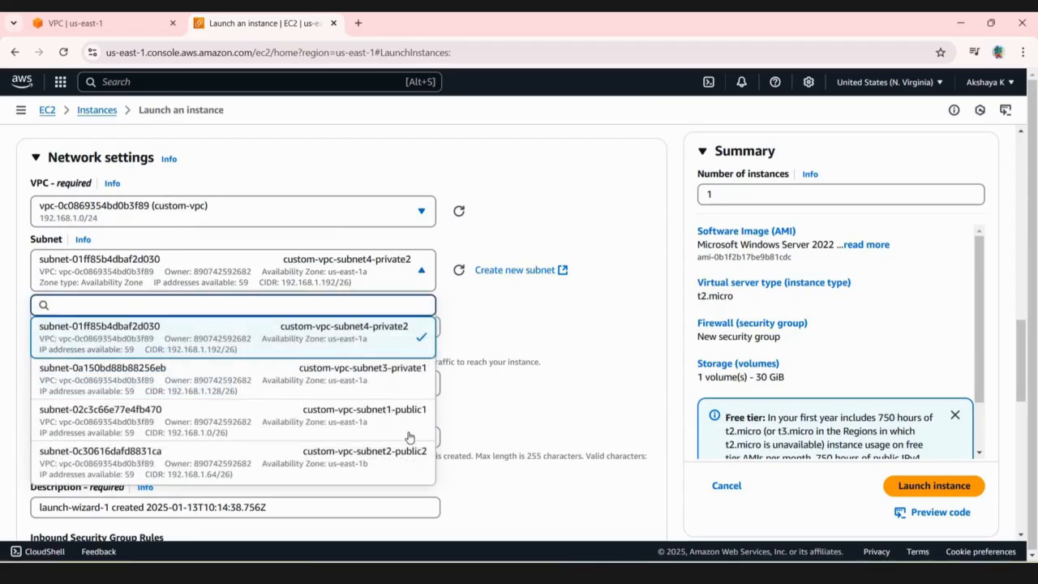
key("Return")
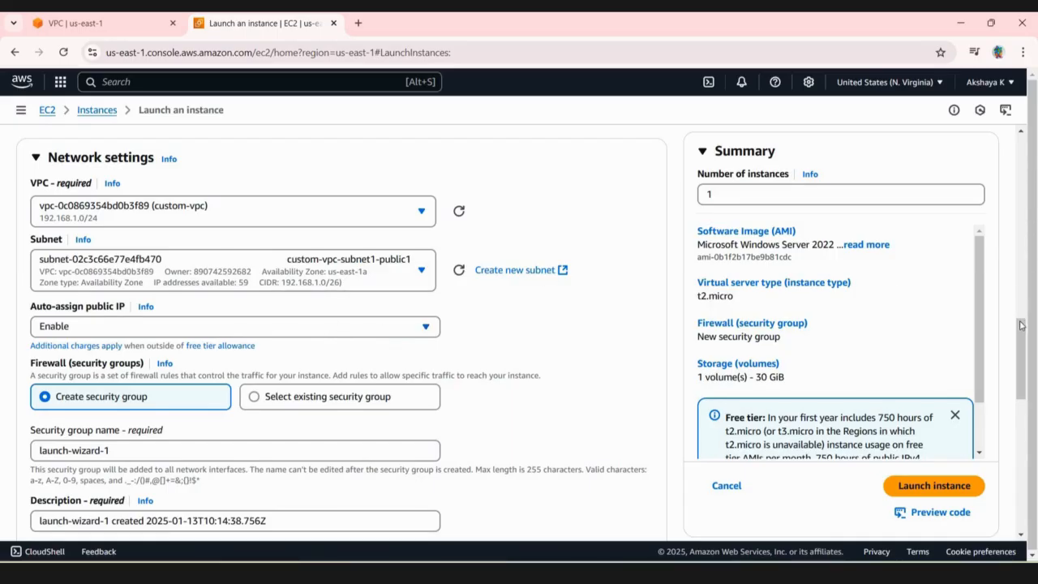
Assign the existing security group custom-vpc-sg-nv, launch the windows-public instance, and go to the list of instances
scroll(299, 257, "down", 2)
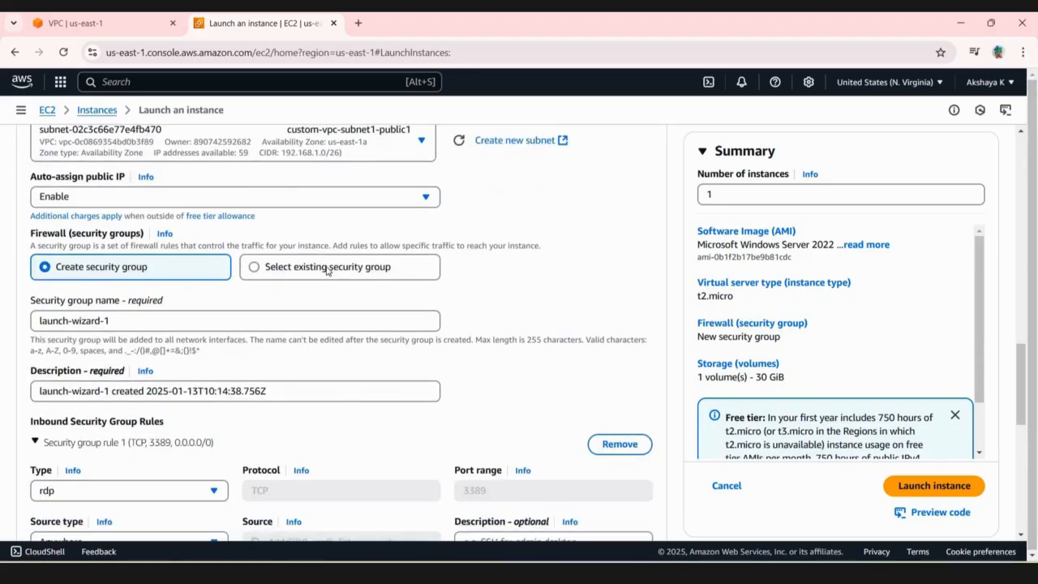
left_click(327, 270)
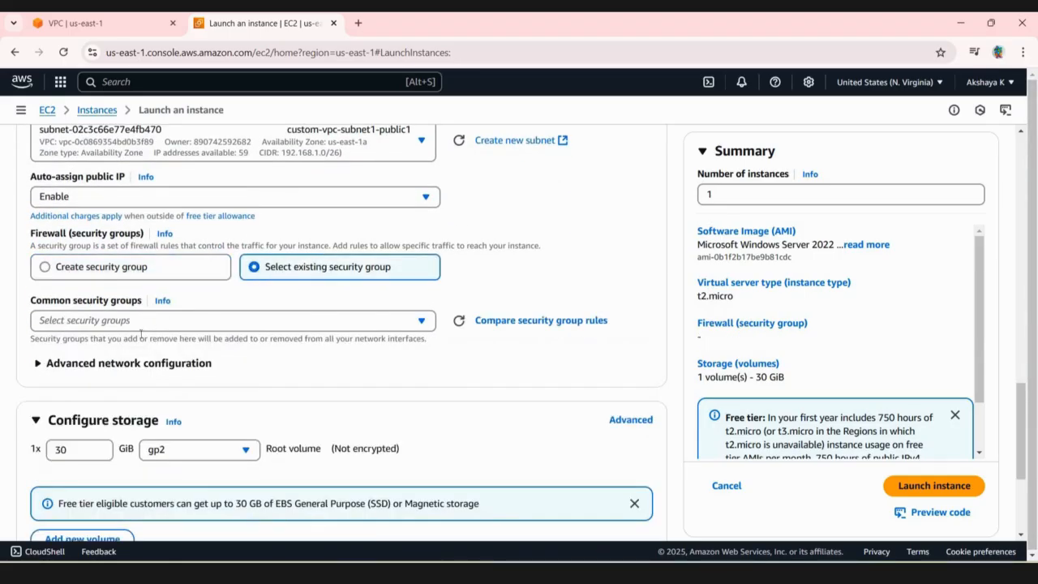
left_click(232, 320)
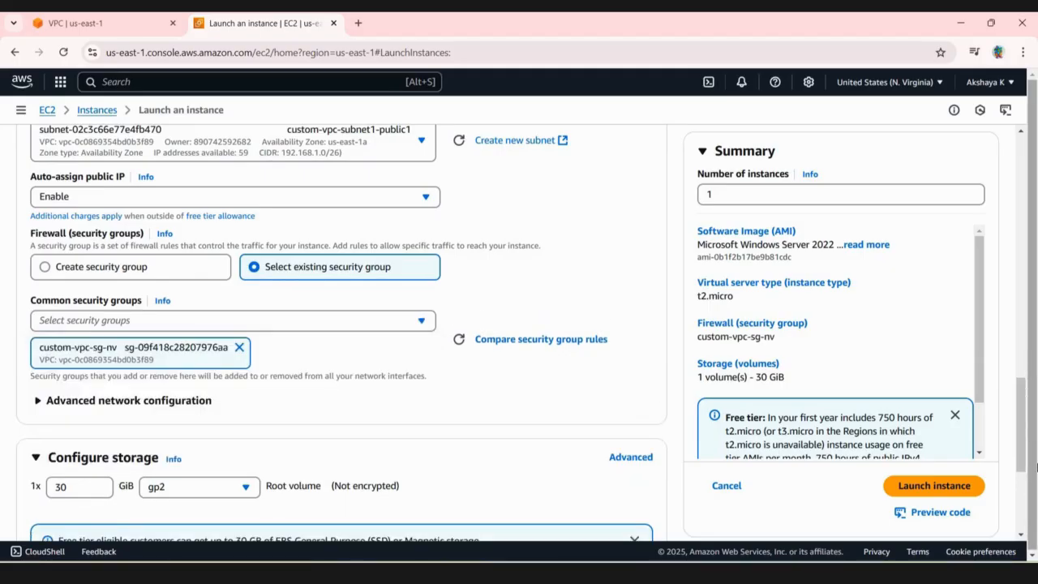
scroll(940, 466, "down", 3)
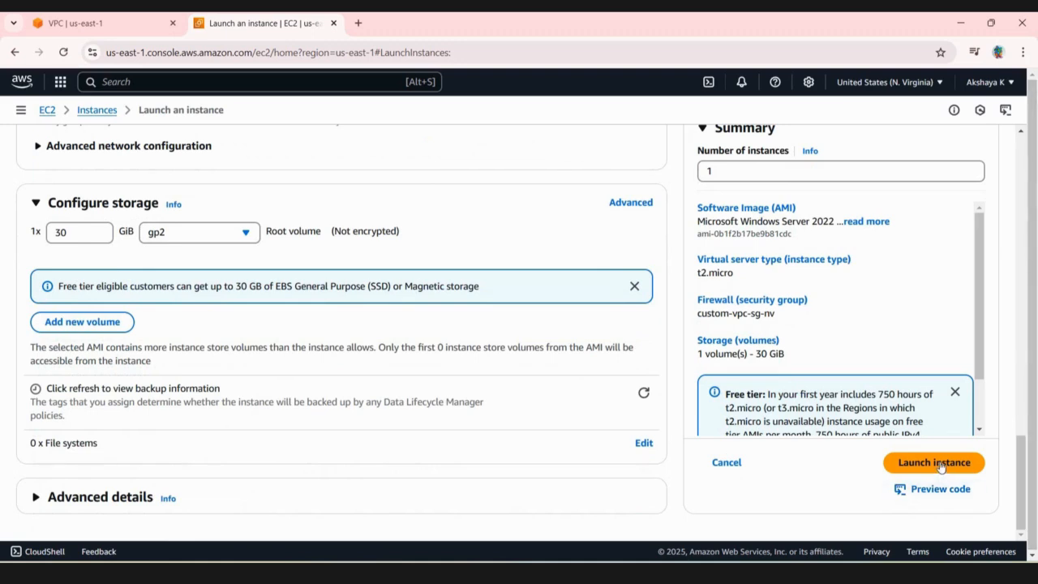
left_click(941, 467)
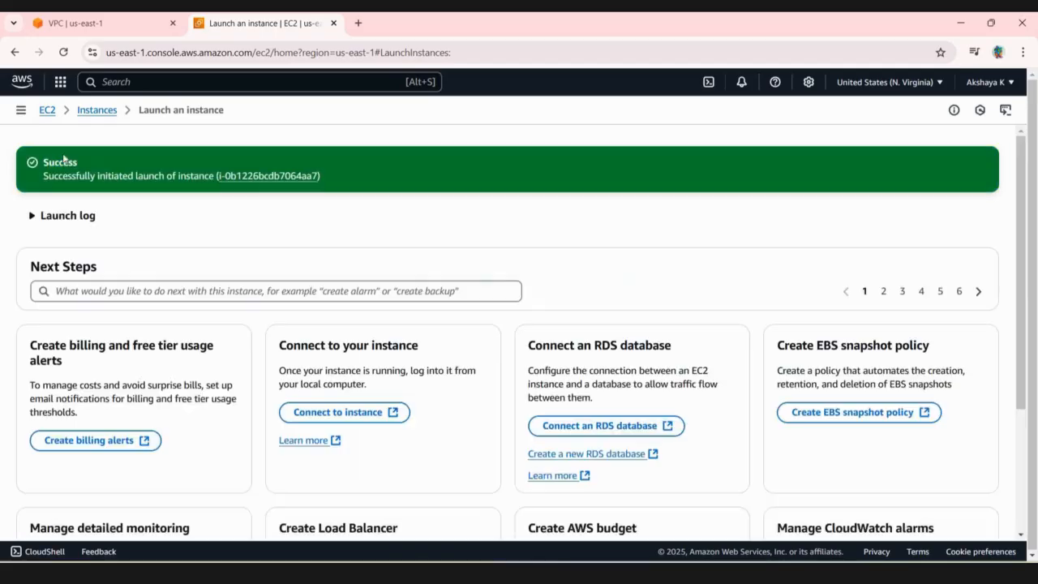
left_click(99, 111)
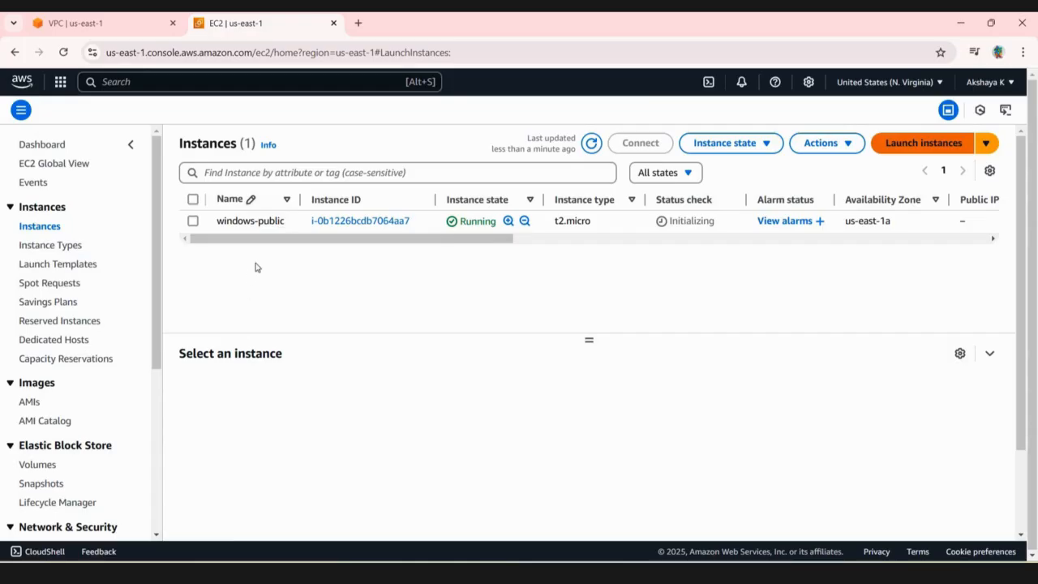
Start launching another instance and name it window-private
left_click(252, 245)
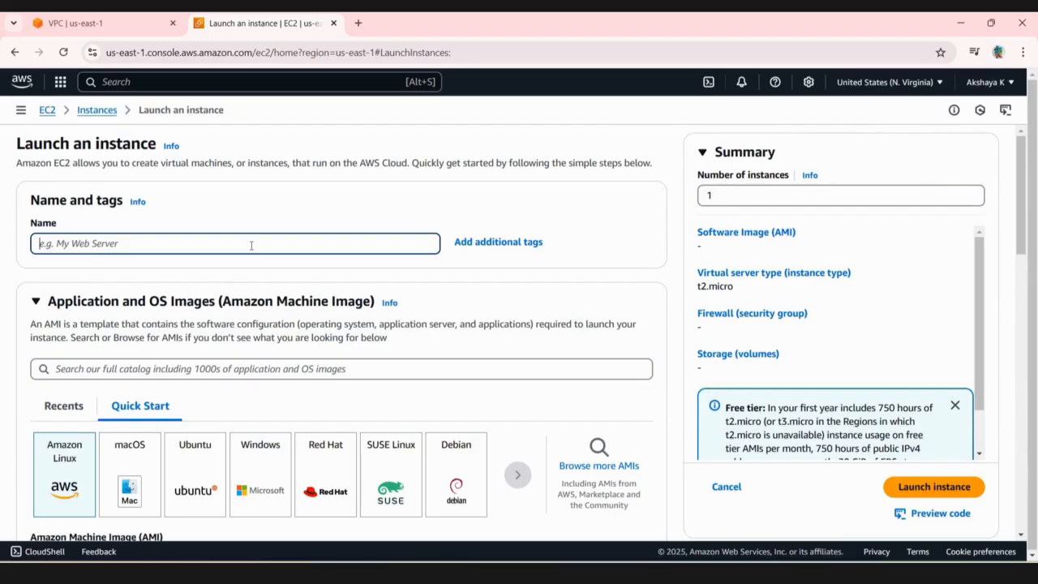
type("window-priv")
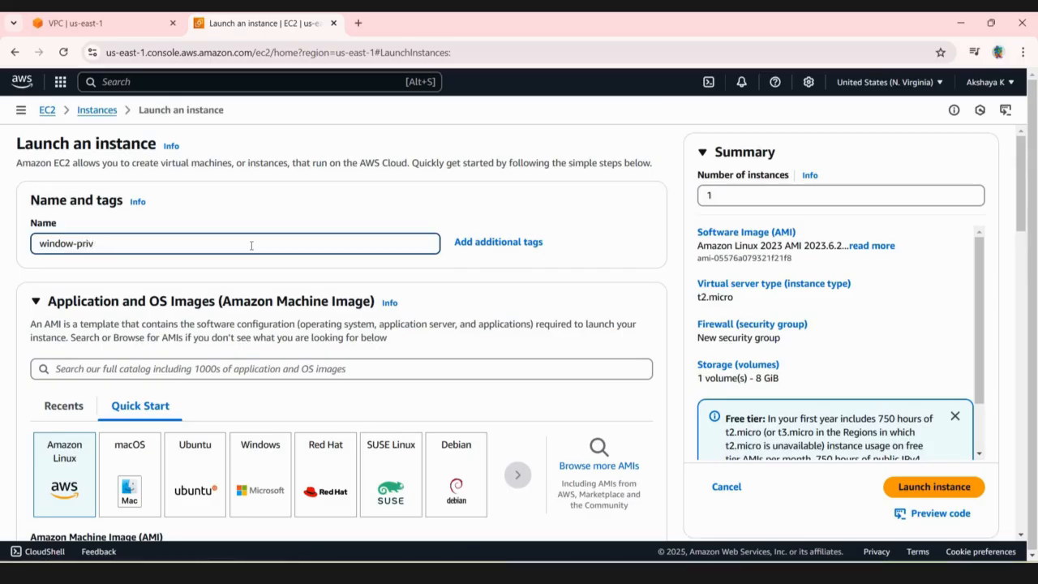
type("ate")
Choose Windows as the operating system with the Microsoft Windows Server 2022 Base image for window-private
left_click(979, 300)
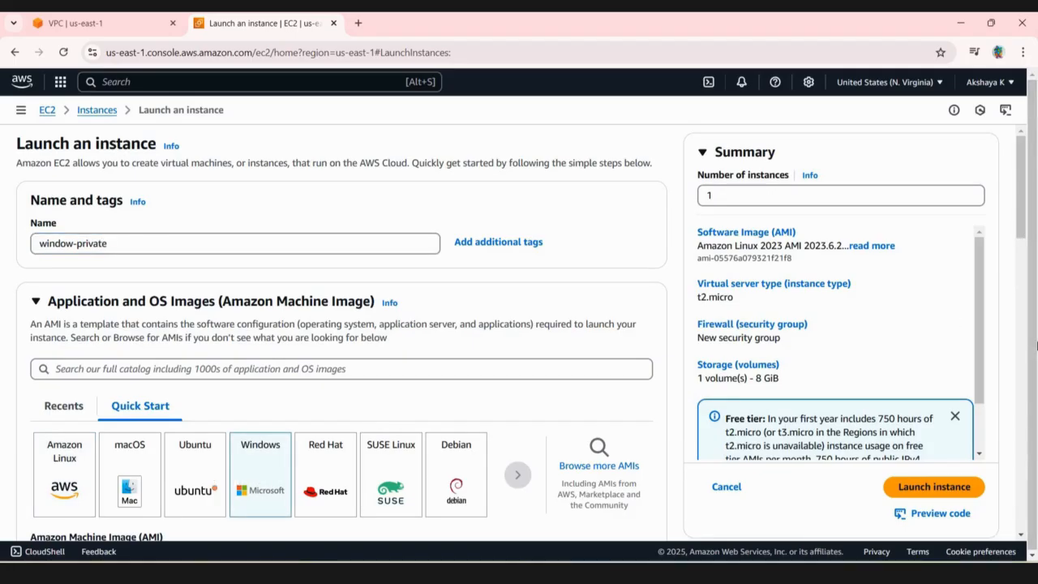
scroll(1028, 308, "down", 6)
scroll(431, 358, "up", 2)
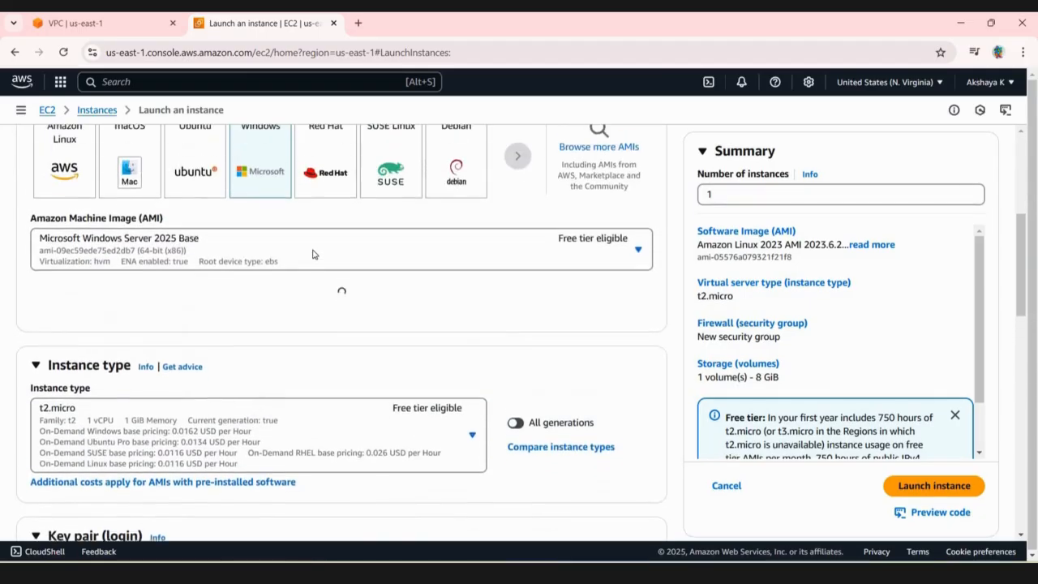
left_click(224, 259)
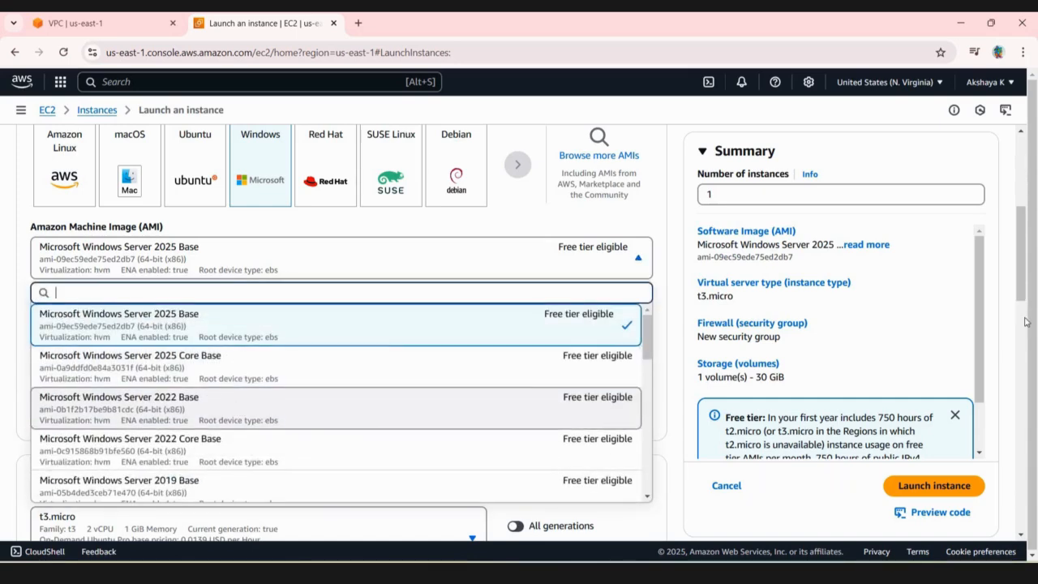
scroll(1020, 329, "down", 3)
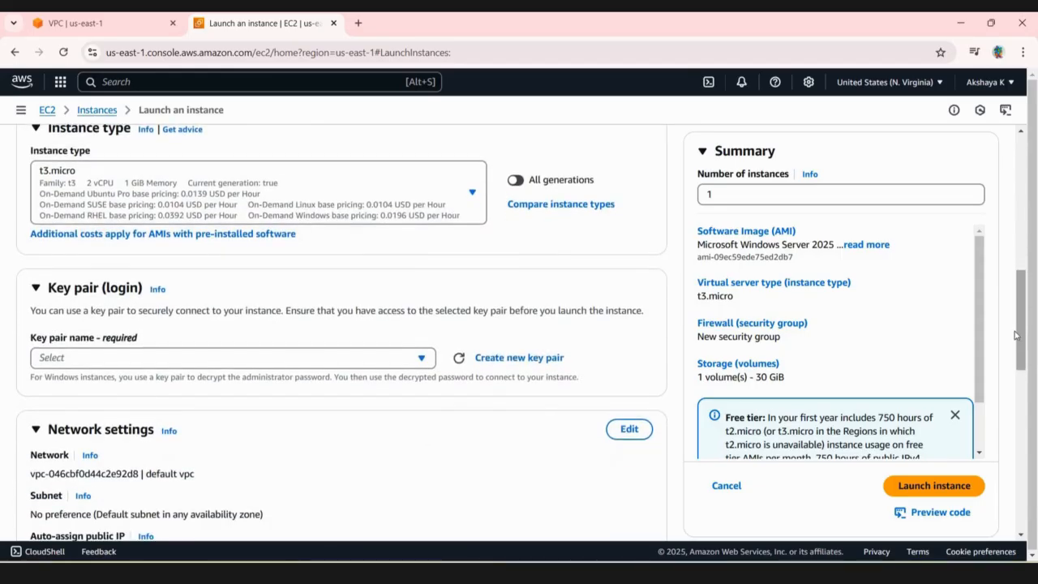
scroll(1015, 335, "up", 2)
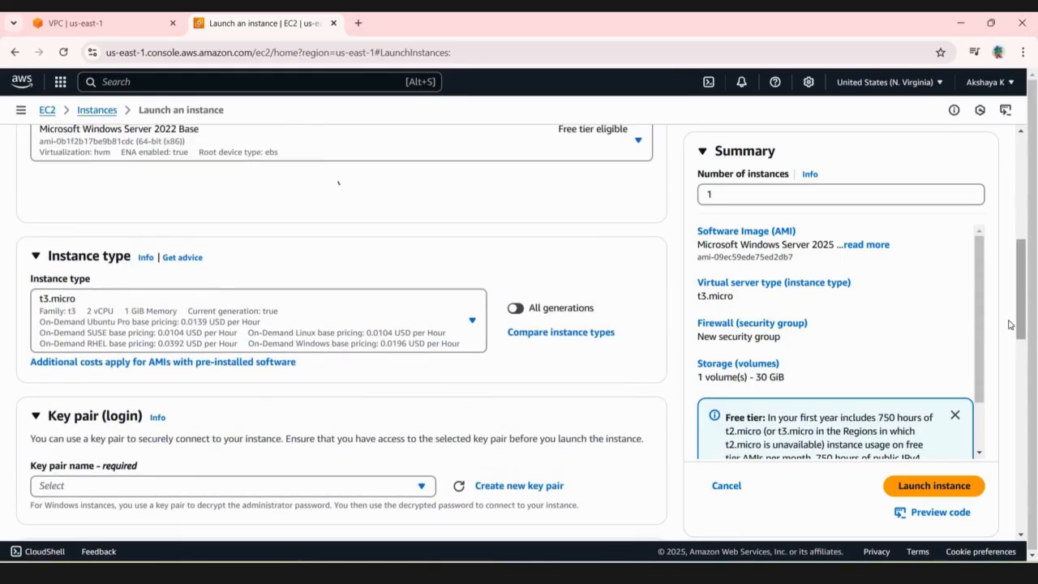
Select awsclass-nv-kp as the login key pair for the window-private instance
scroll(395, 459, "down", 3)
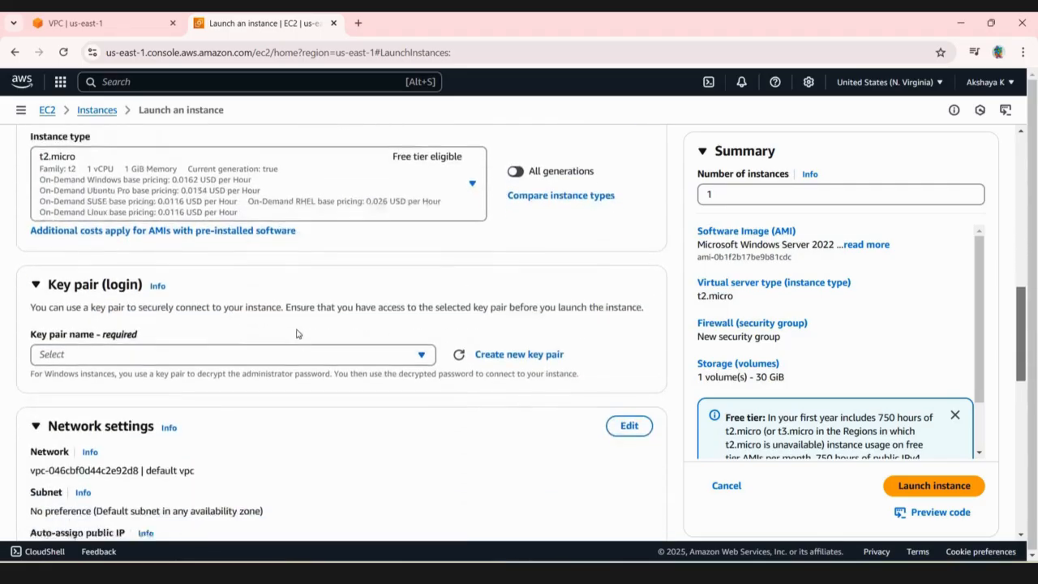
left_click(304, 334)
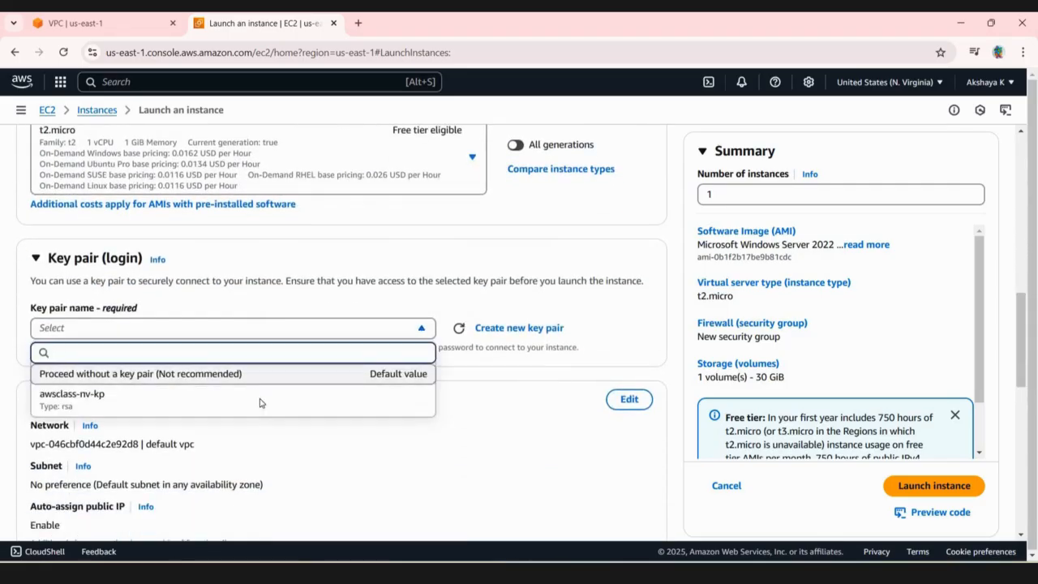
left_click(260, 403)
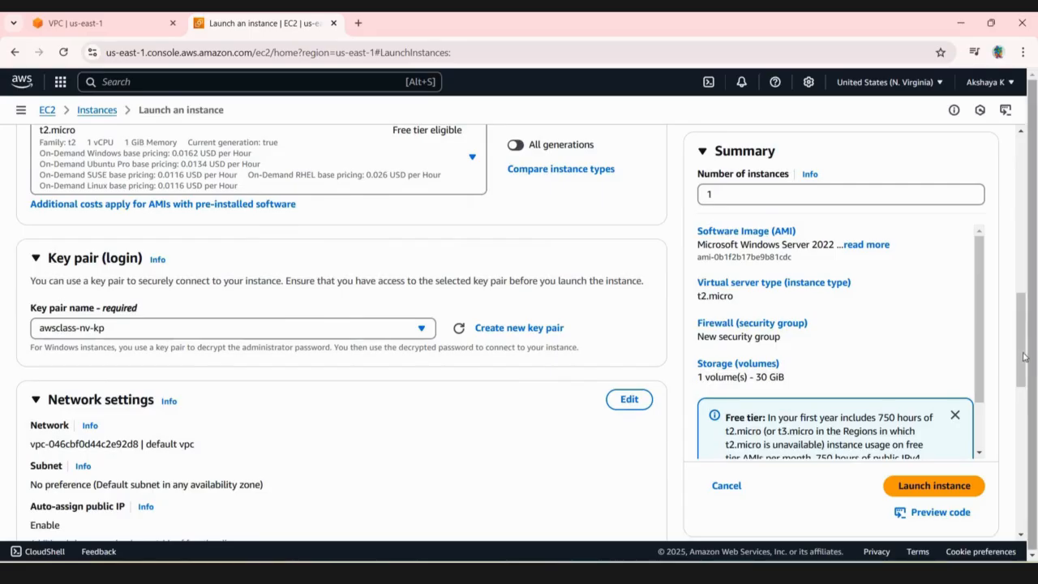
Edit the network settings to place window-private in custom-vpc on the subnet custom-vpc-subnet3-private1
scroll(514, 275, "down", 3)
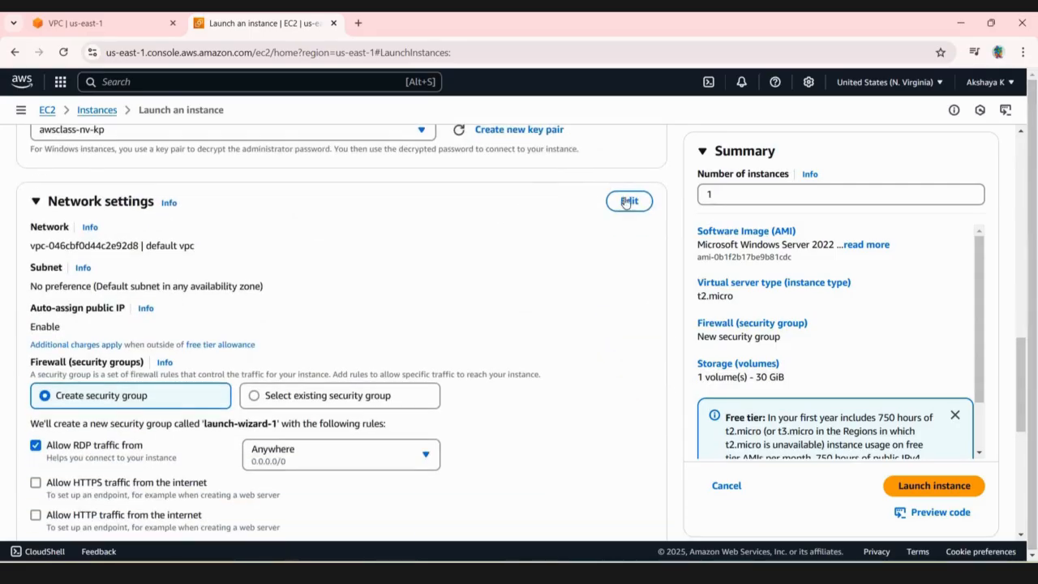
left_click(629, 202)
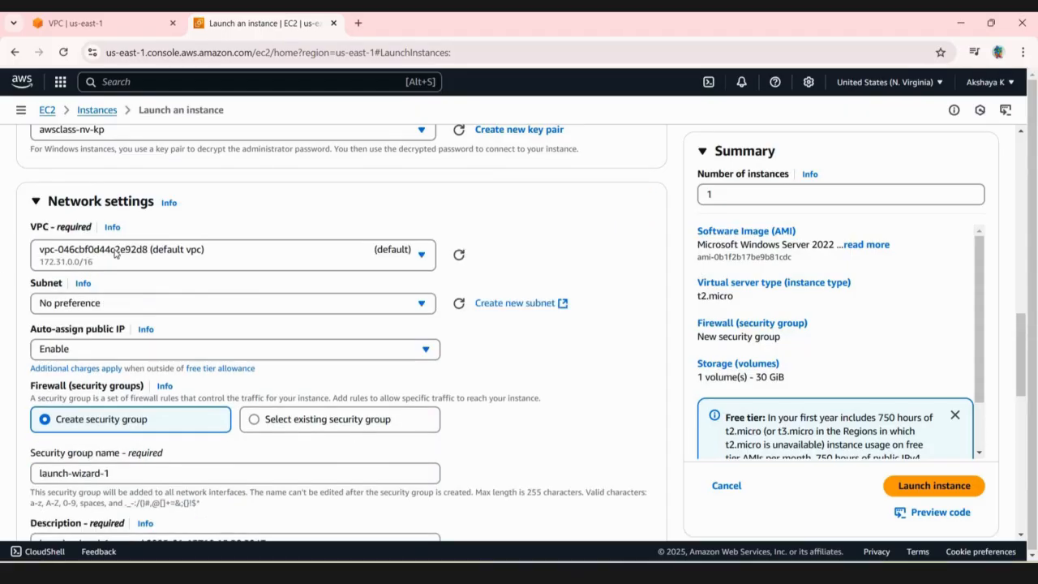
left_click(115, 253)
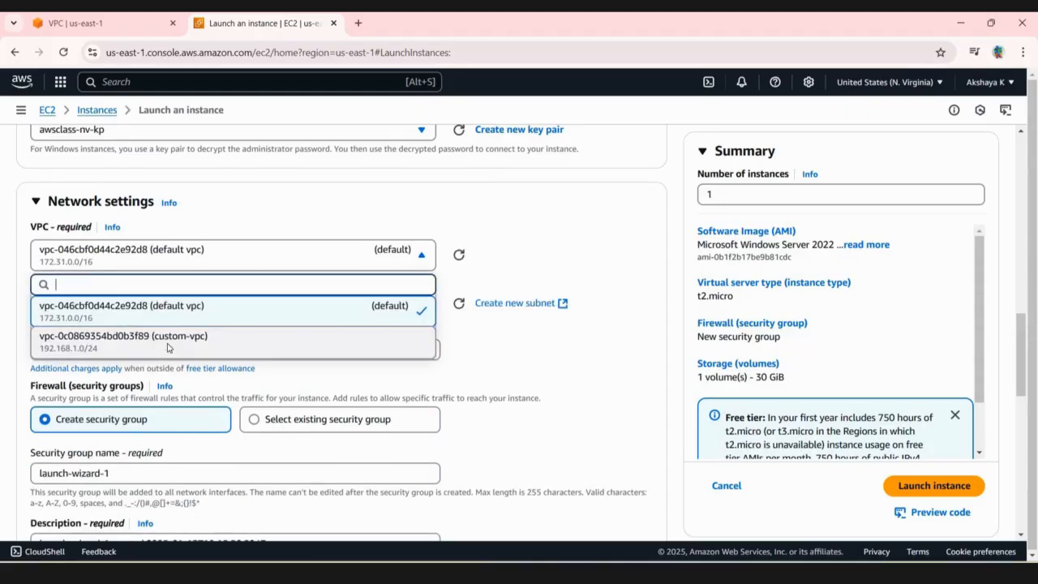
left_click(168, 341)
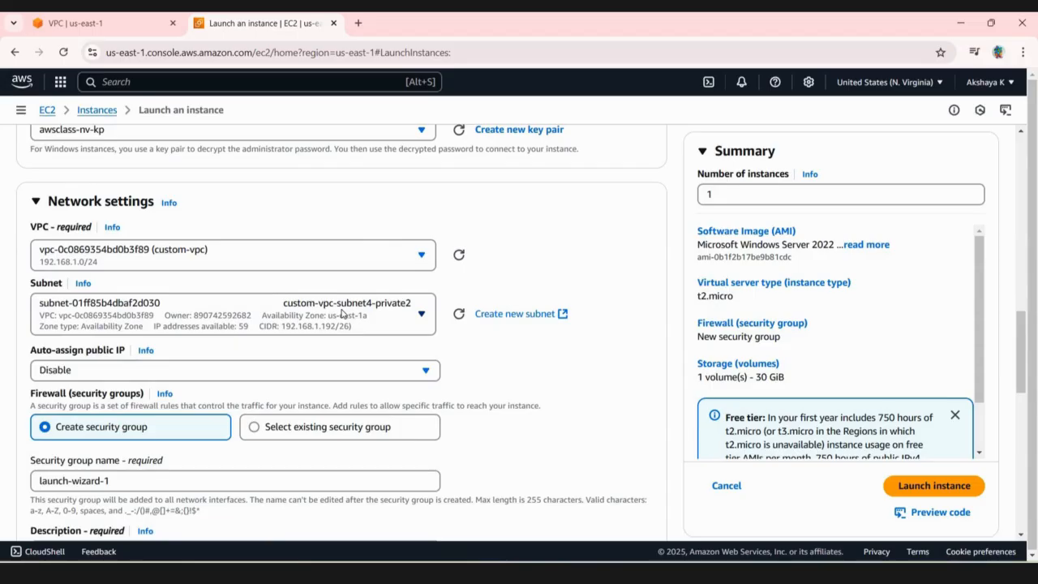
left_click(316, 329)
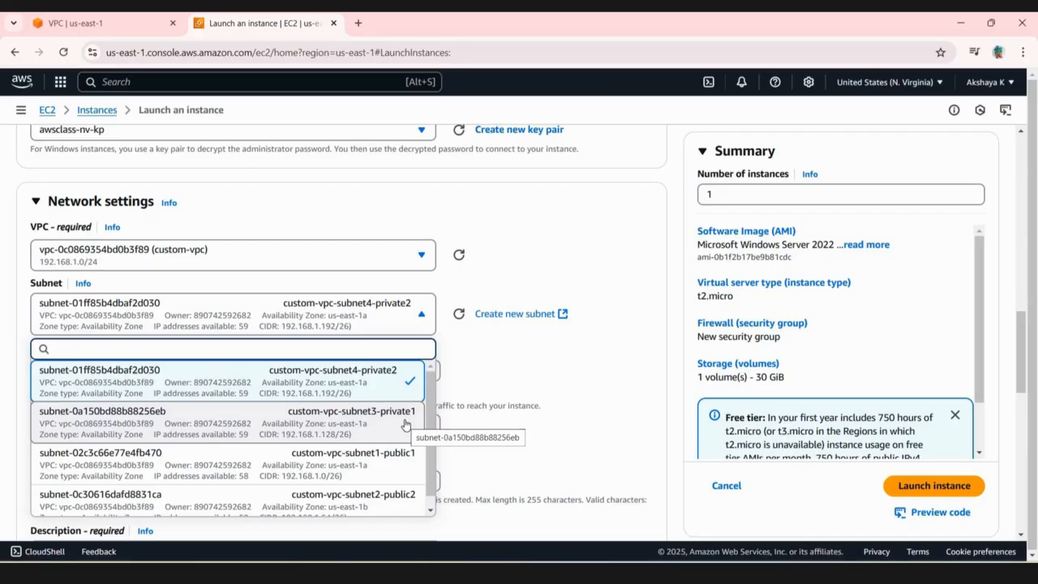
left_click(367, 424)
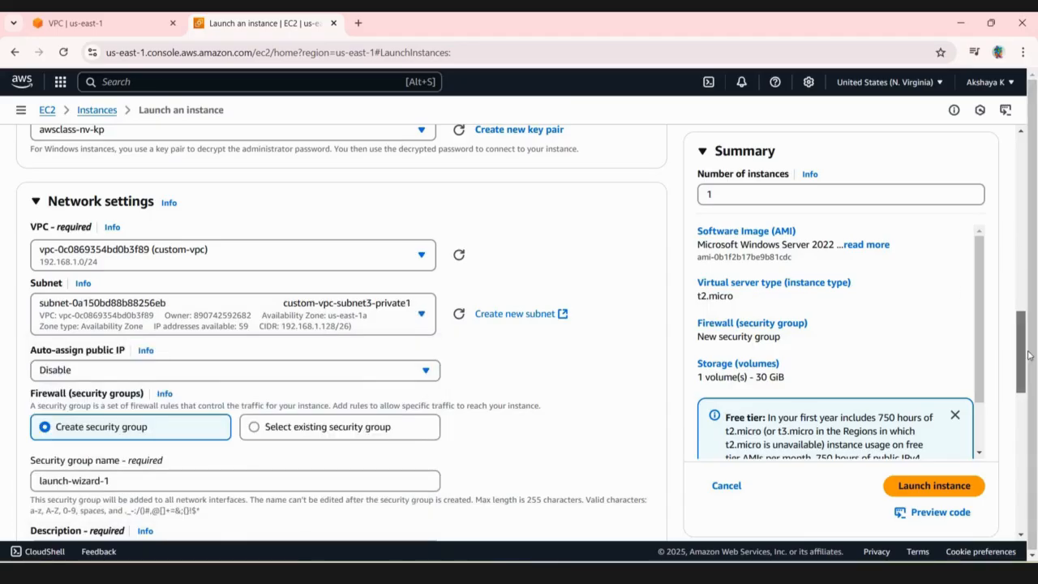
Assign the existing security group custom-vpc-sg-nv, launch the window-private instance, and refresh the list of instances
scroll(301, 276, "down", 2)
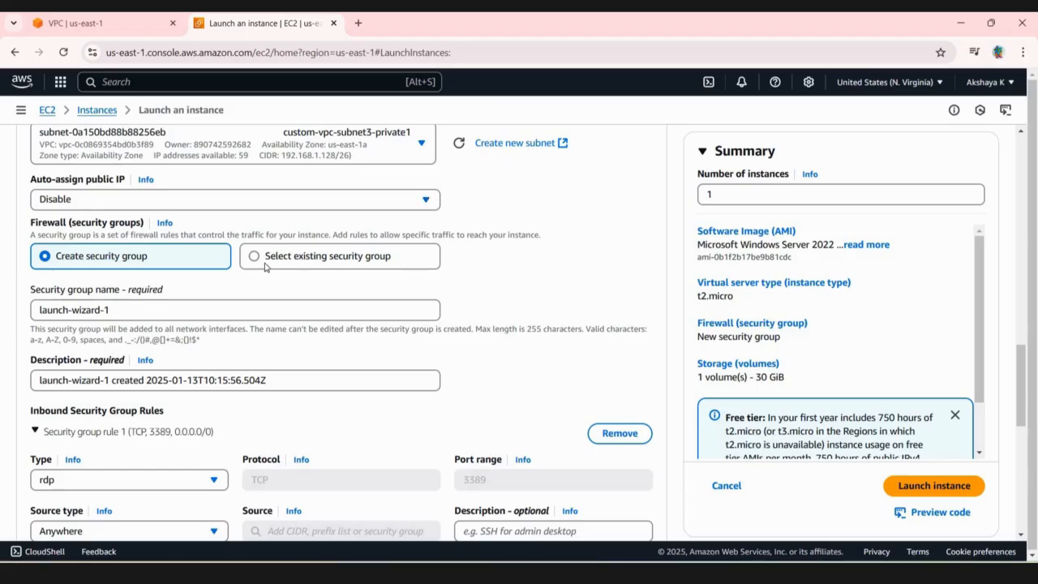
left_click(189, 308)
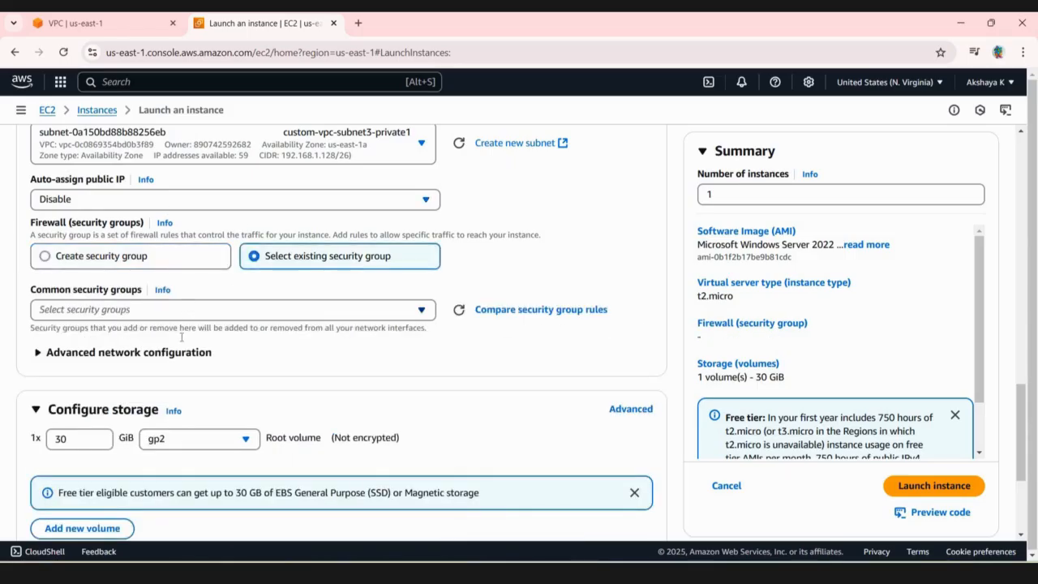
left_click(180, 390)
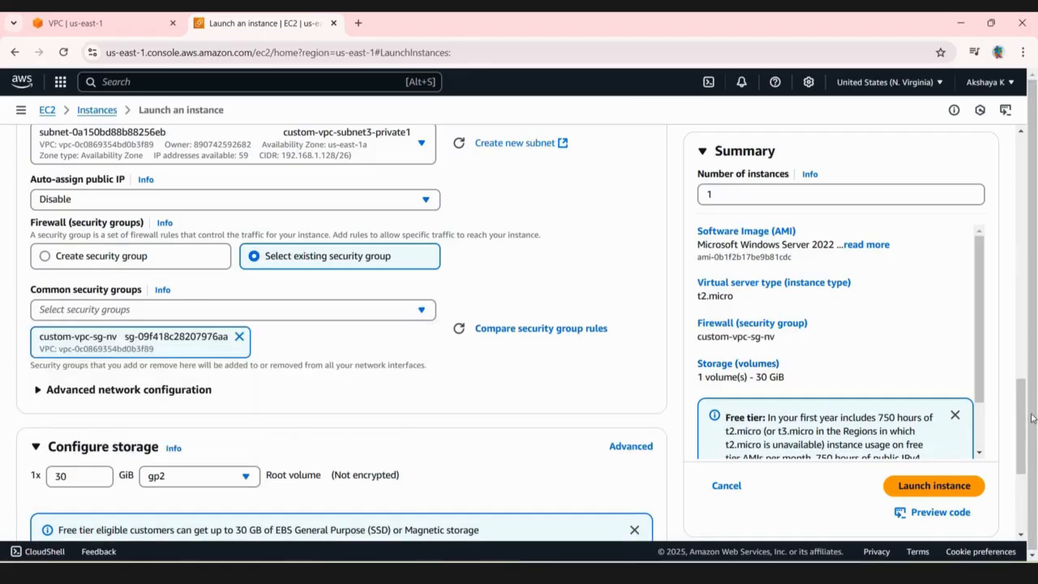
scroll(969, 487, "down", 3)
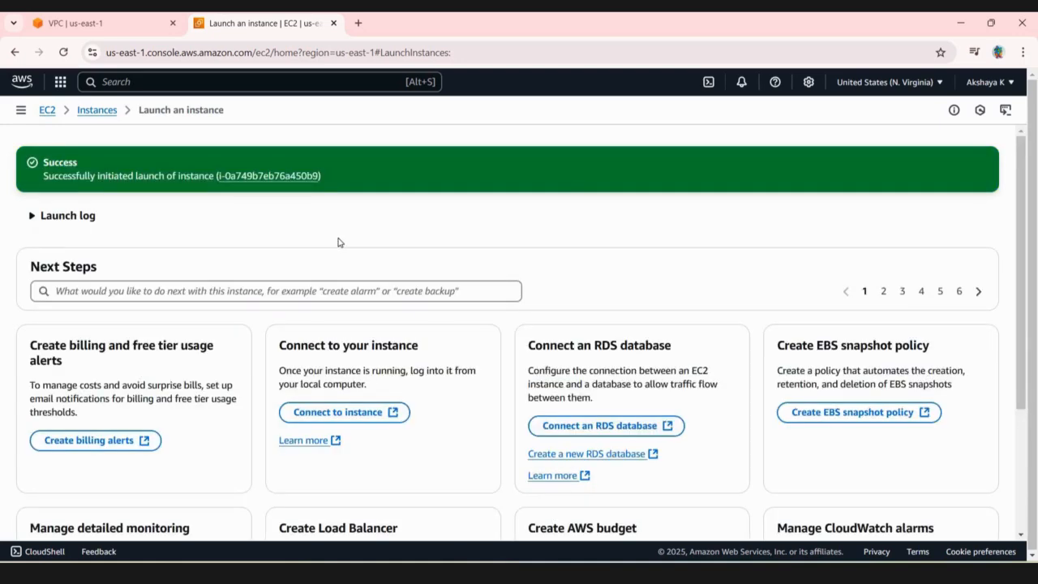
left_click(99, 112)
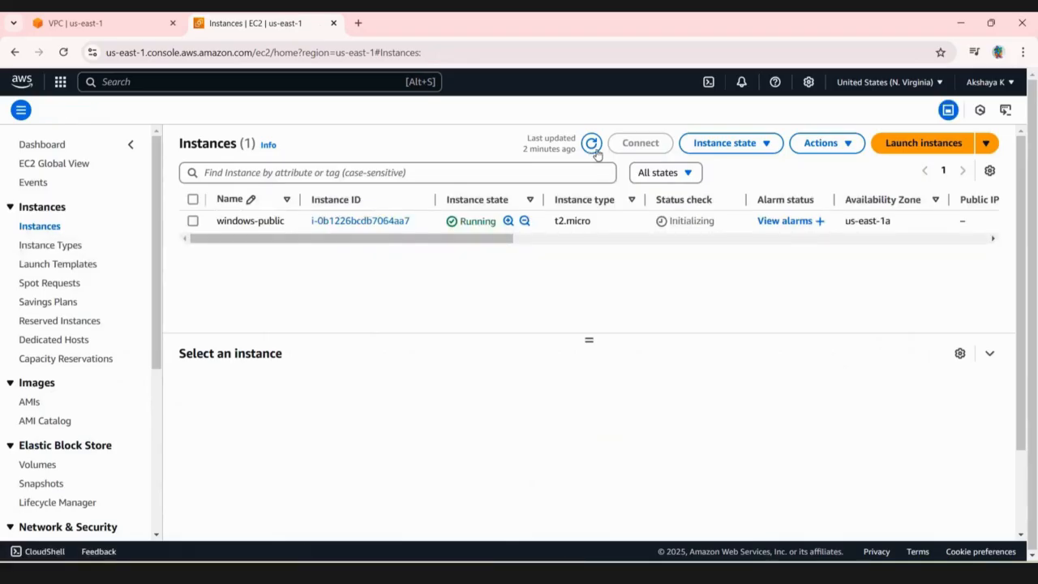
left_click(593, 144)
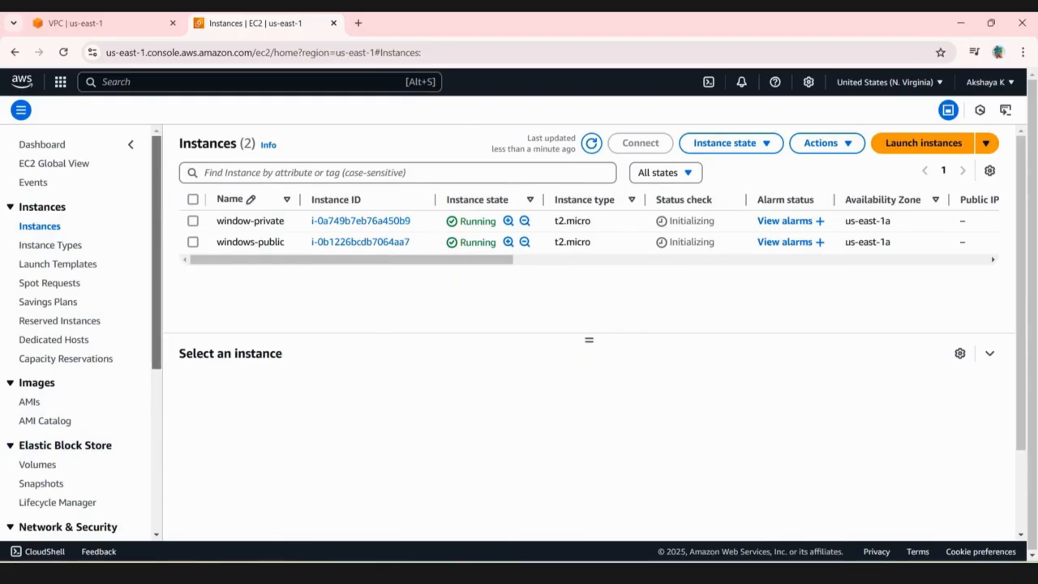
In the VPC console, remove the 172.31.0.0/16 transit gateway route from the custom-vpc-rtbl route table and save the changes
left_click(122, 25)
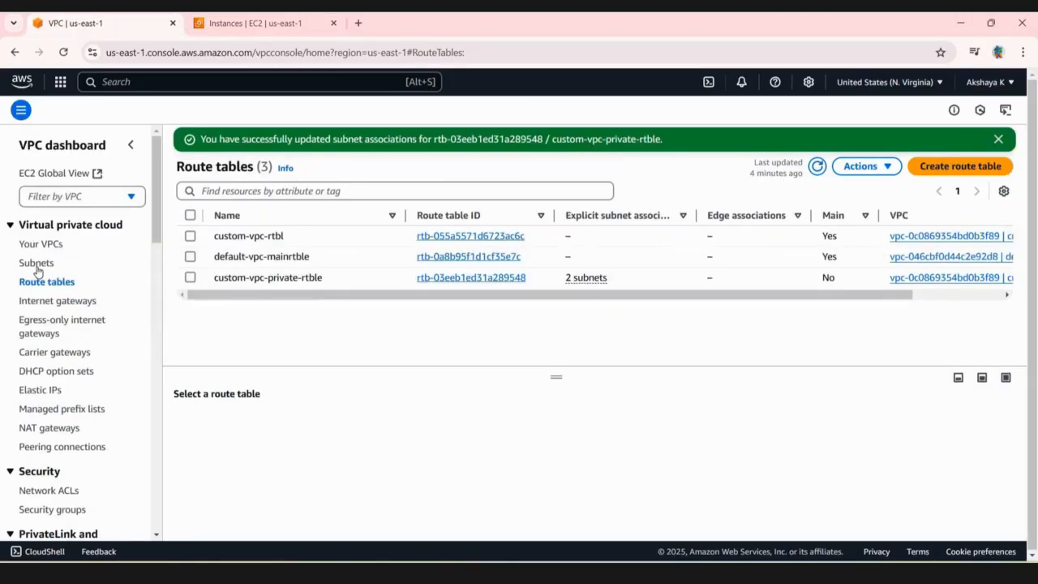
left_click(36, 266)
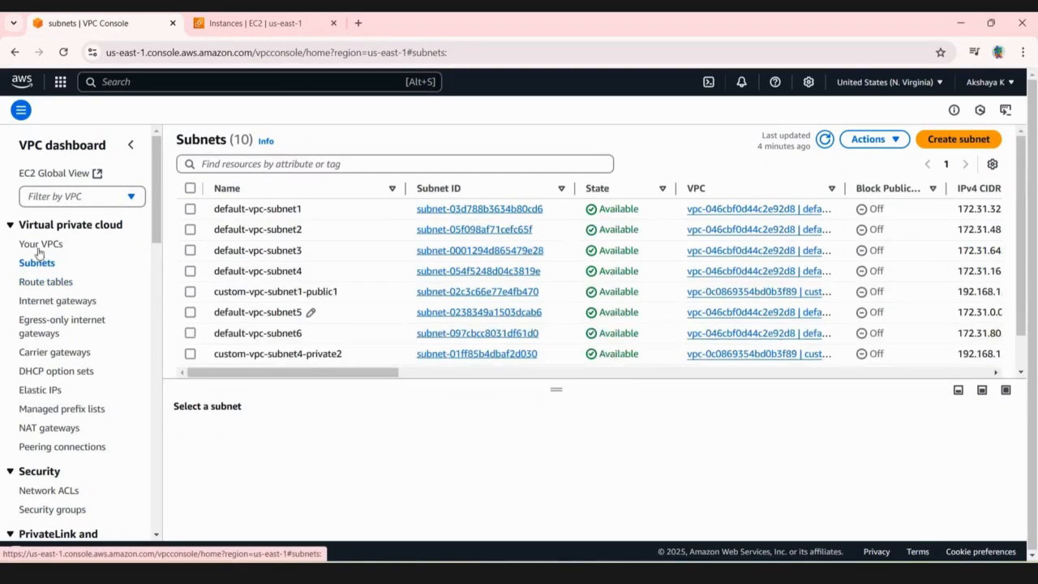
left_click(40, 245)
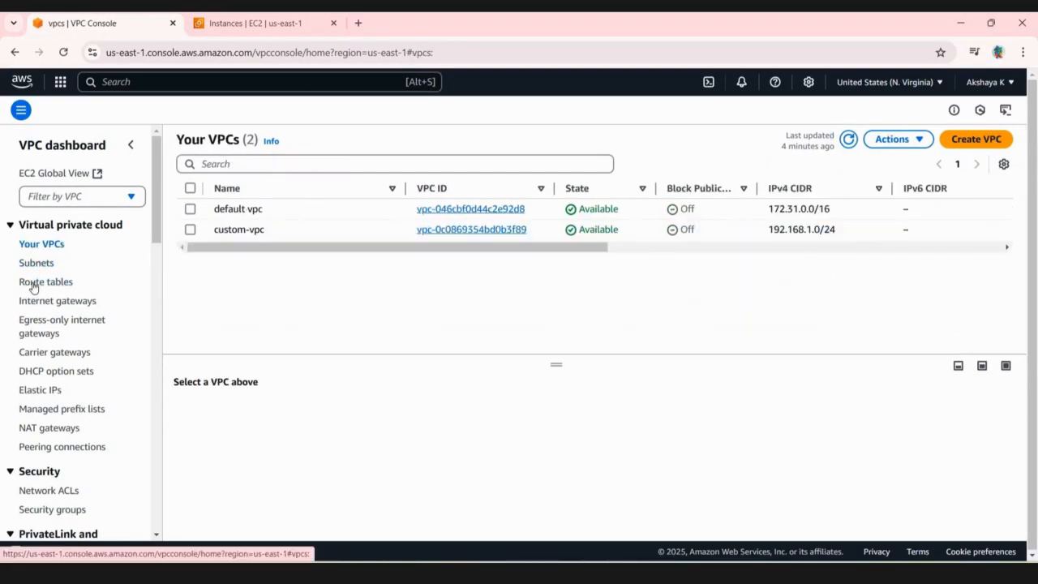
left_click(32, 287)
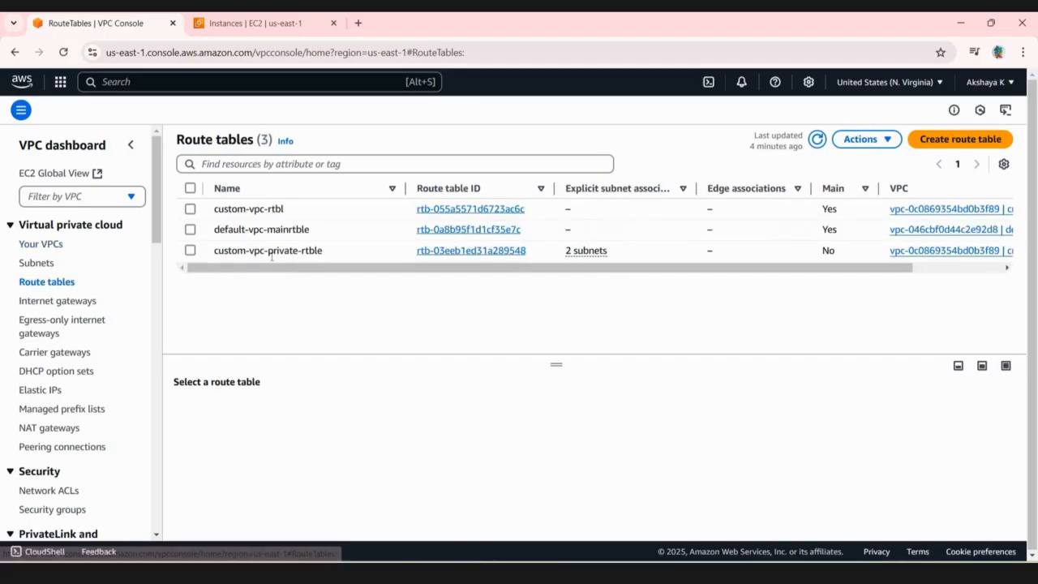
left_click(190, 209)
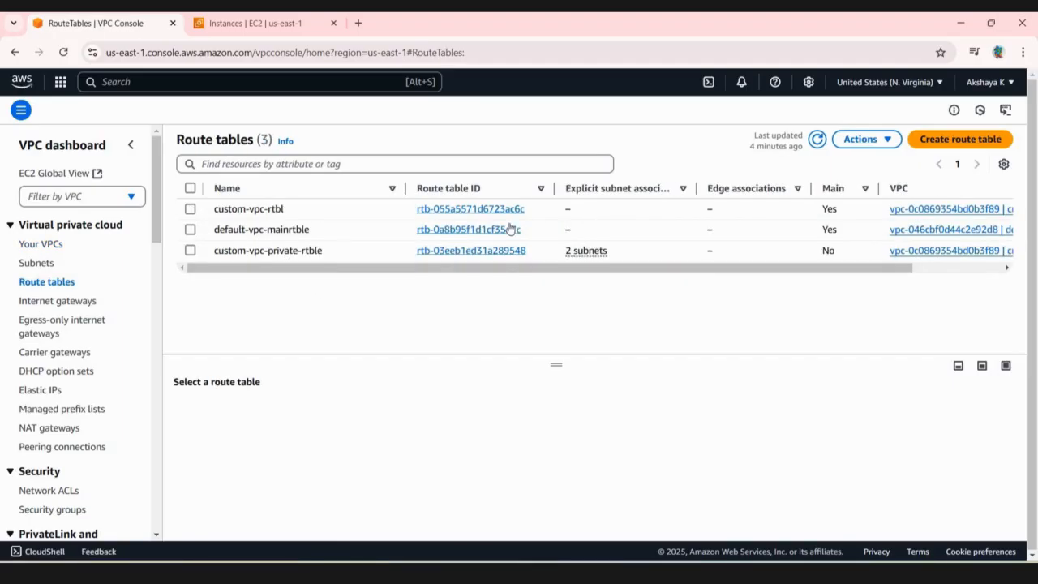
left_click(853, 139)
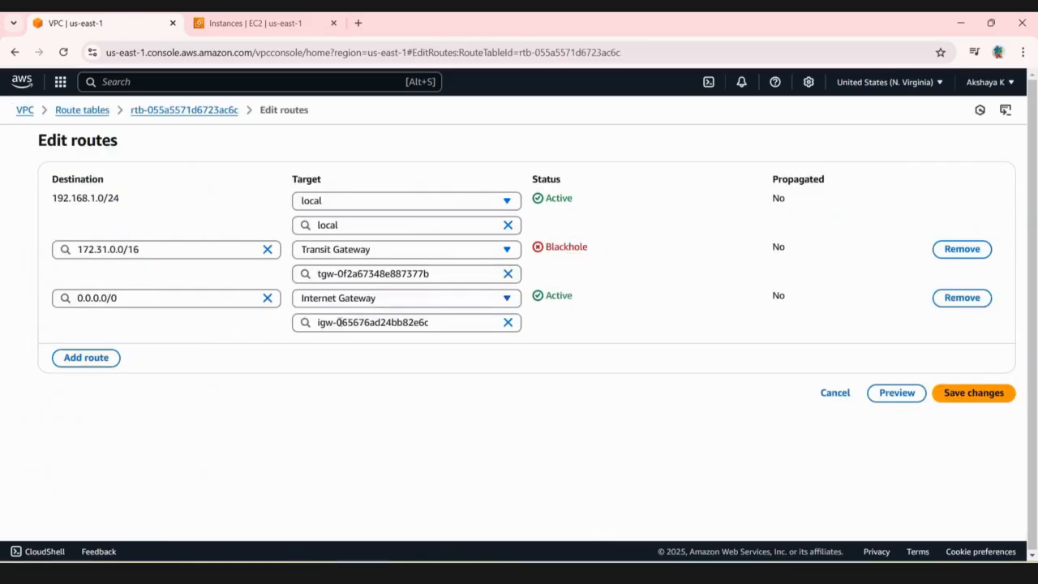
left_click(948, 249)
left_click(958, 345)
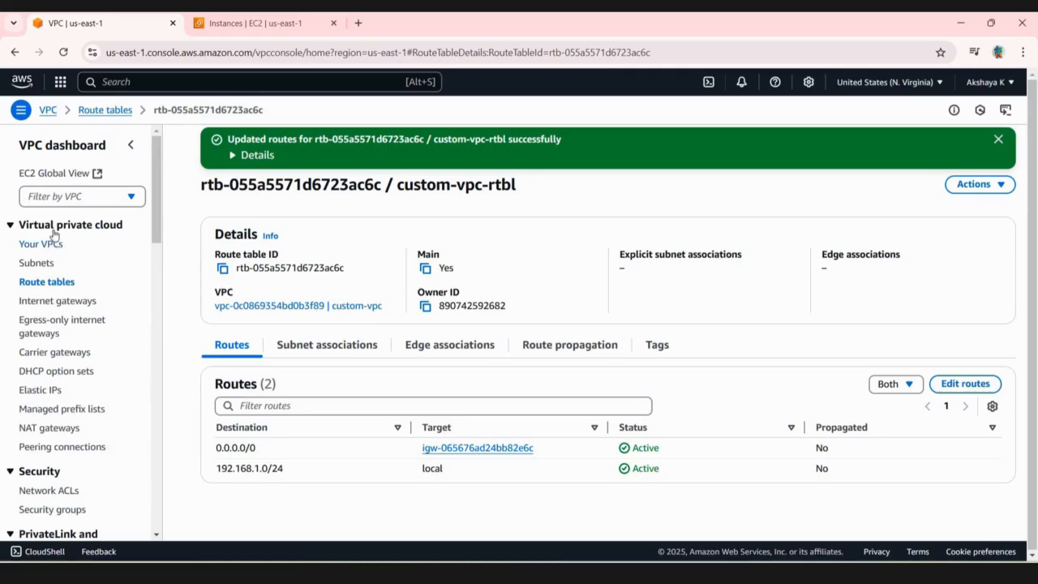
View the list of VPCs and return to the EC2 instances
left_click(40, 244)
left_click(247, 22)
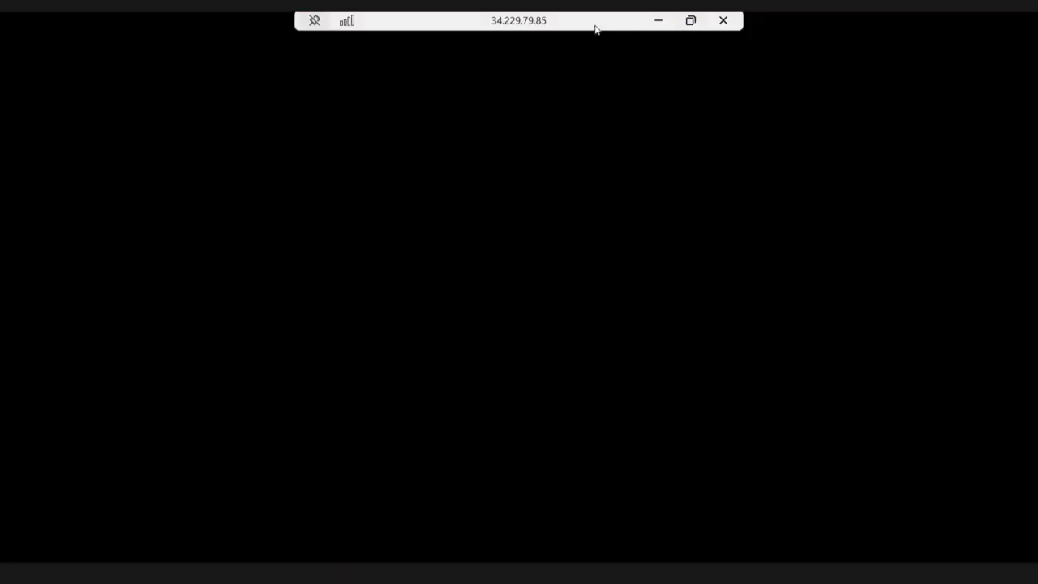
Take the Remote Desktop session of windows-public out of full screen and minimize it to get back to the instance's connection page
left_click_drag(357, 30, 169, 29)
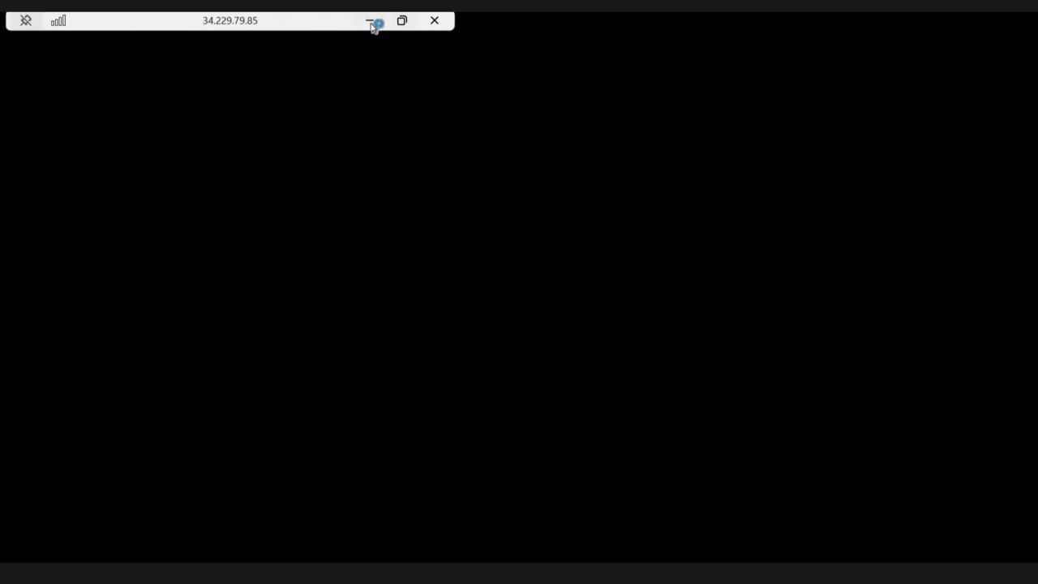
left_click(403, 21)
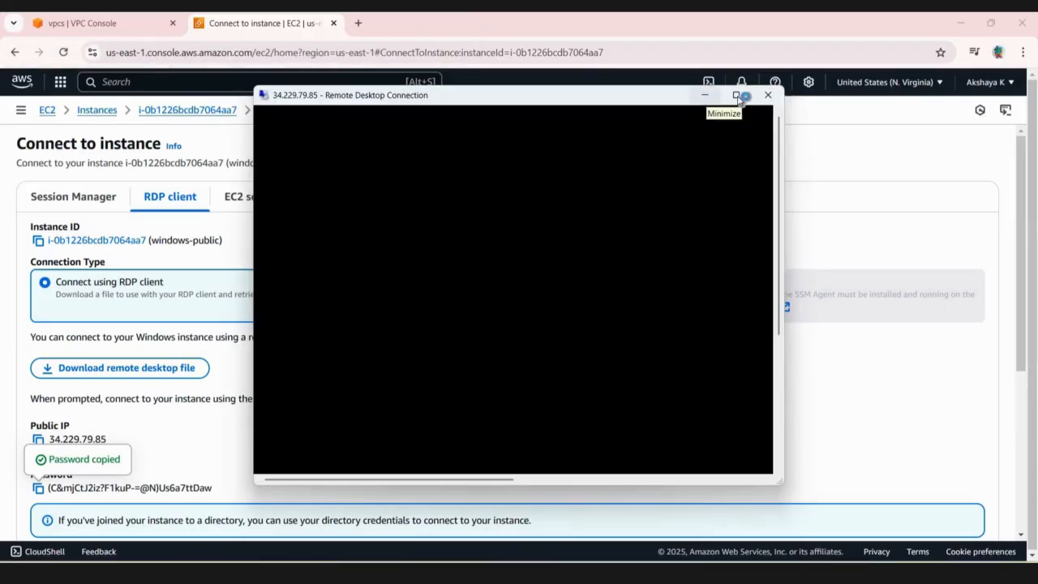
left_click(738, 96)
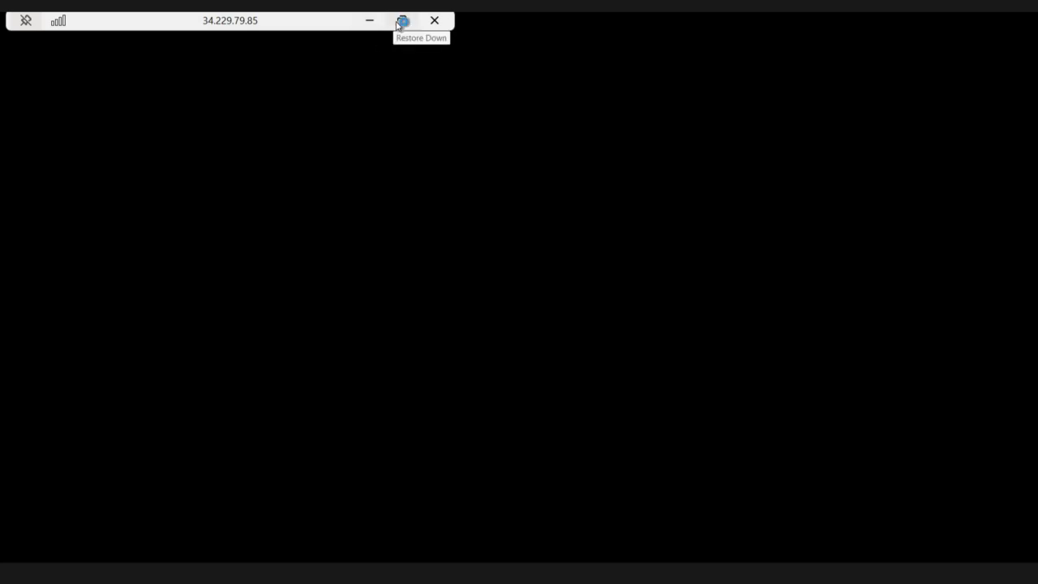
left_click(403, 21)
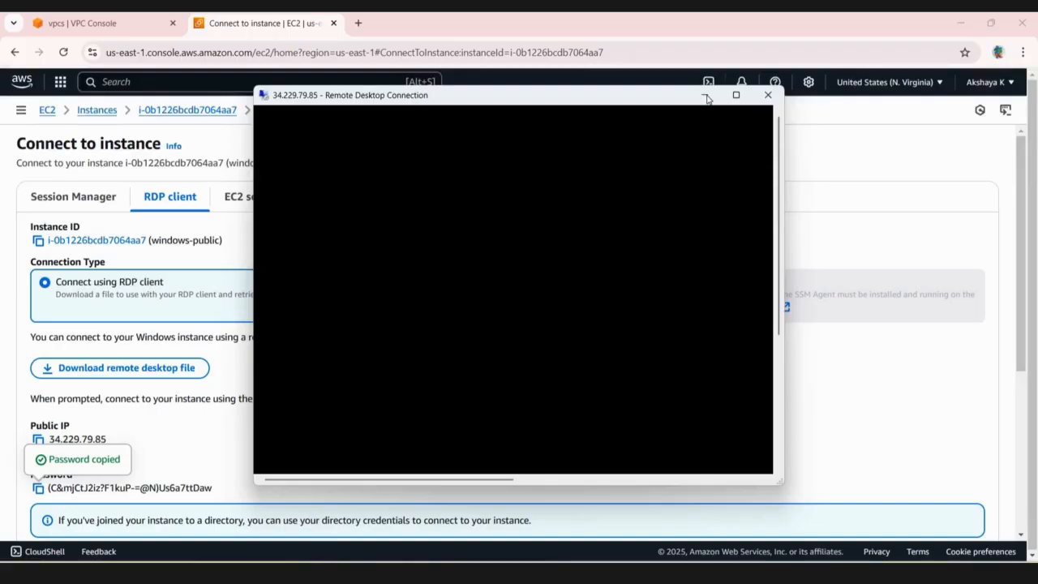
left_click(706, 98)
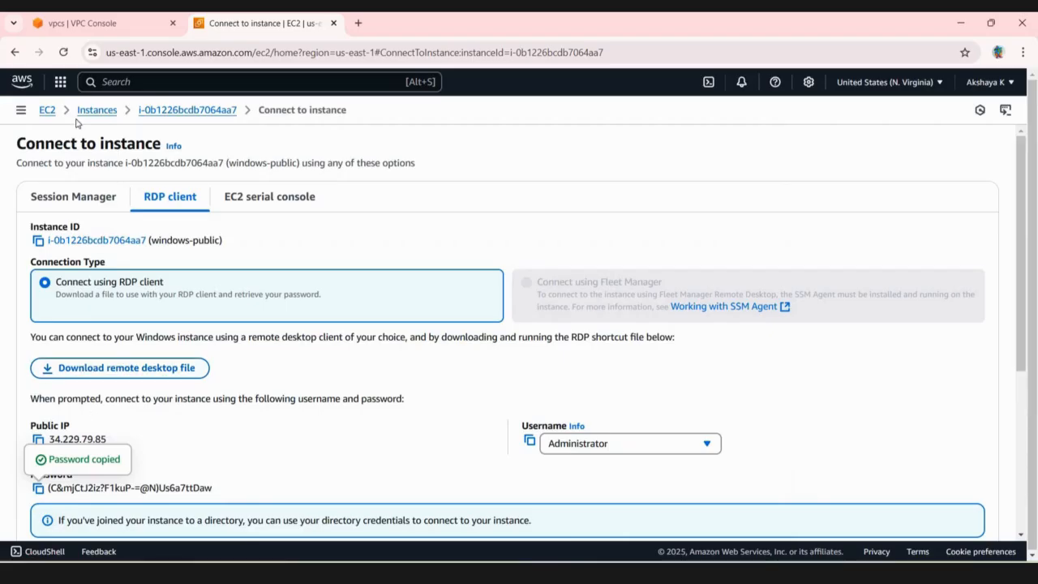
Return to the EC2 instances, select only window-private, and open its connection page
left_click(89, 112)
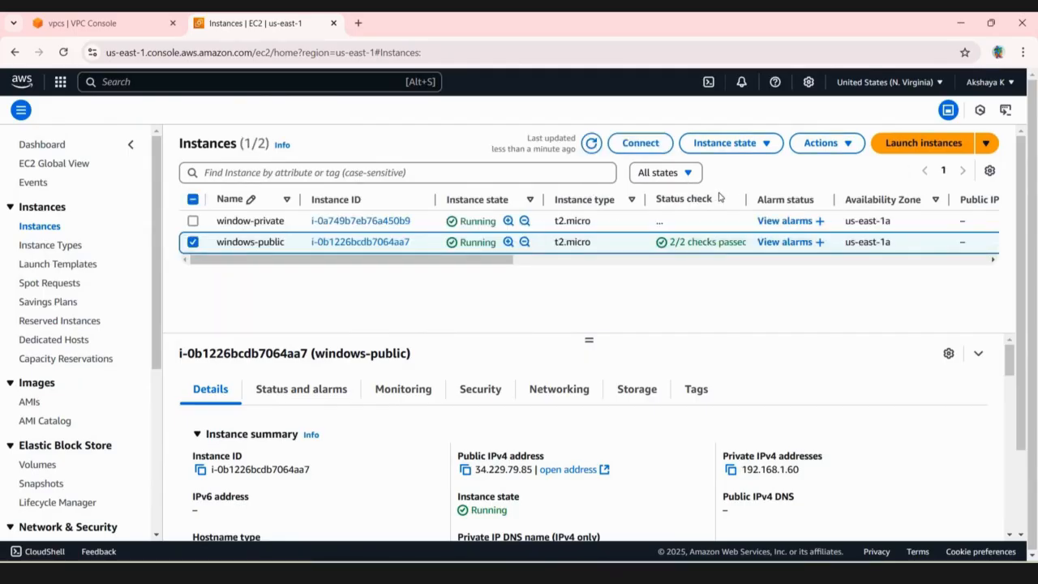
left_click(193, 242)
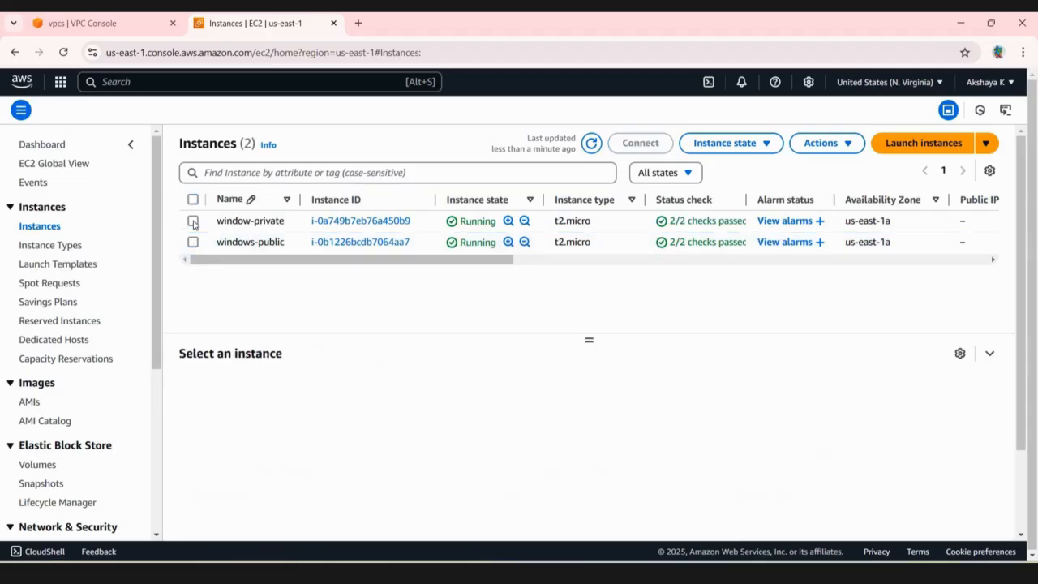
left_click(193, 221)
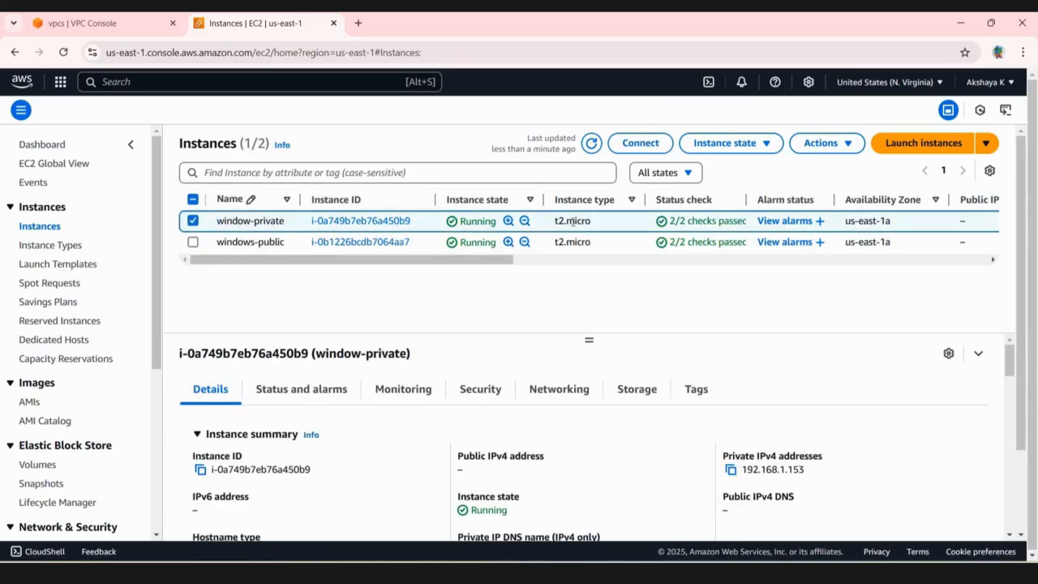
left_click(640, 144)
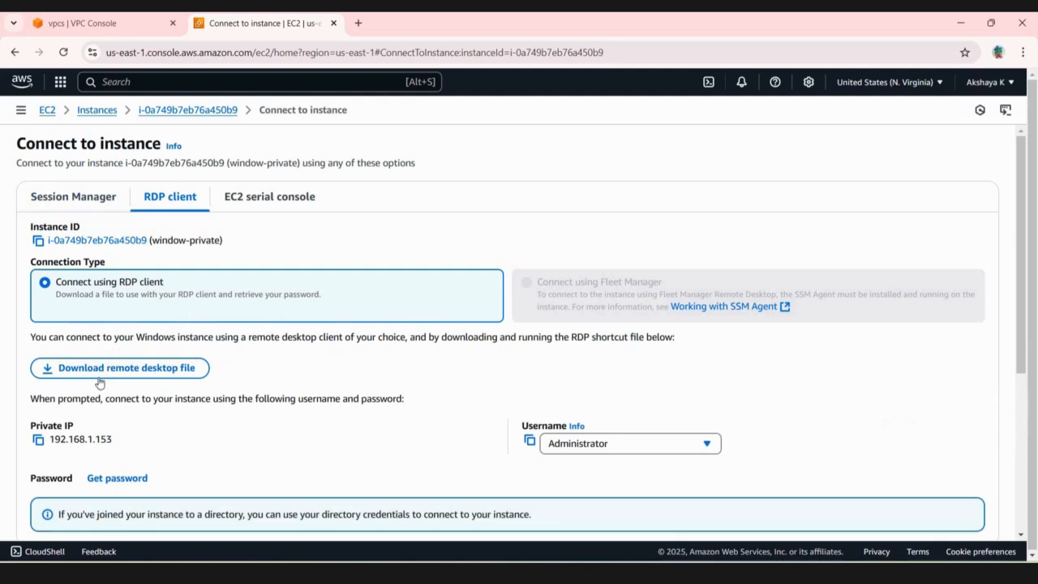
Retrieve the Windows password of window-private by uploading the key file awsclass-nv-kp.pem and decrypting it
left_click(134, 481)
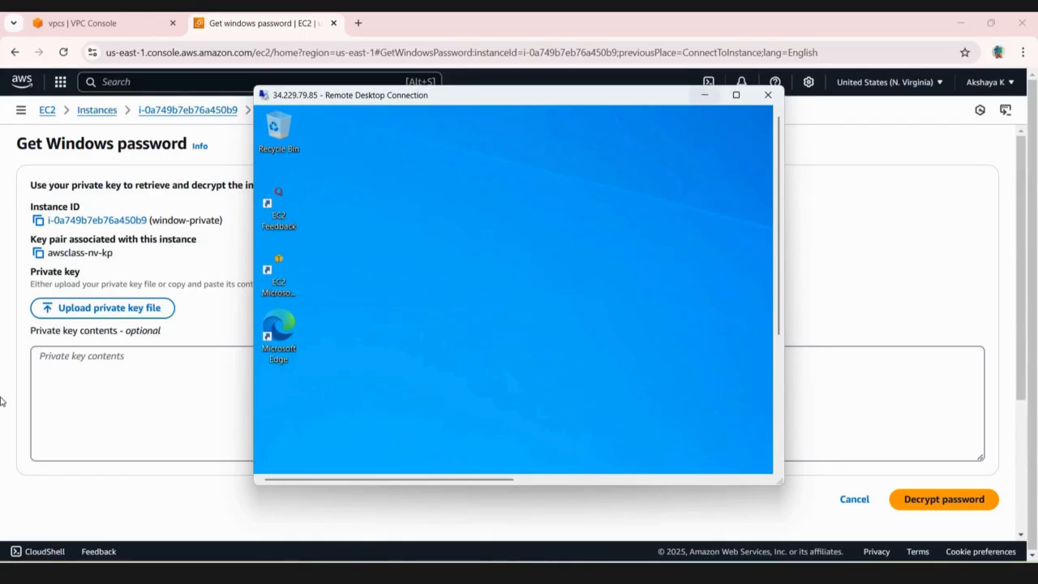
left_click(84, 311)
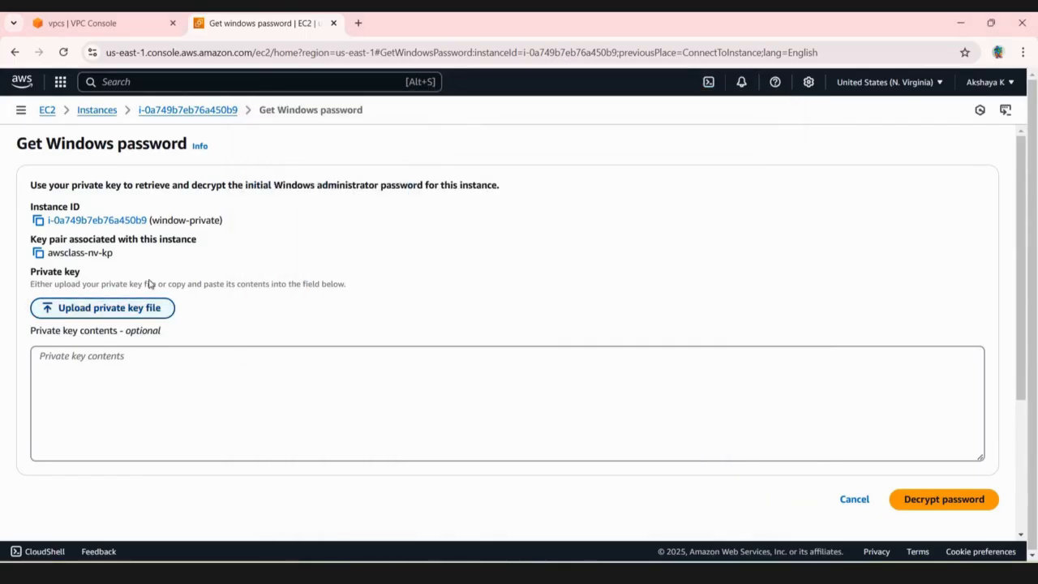
left_click(179, 255)
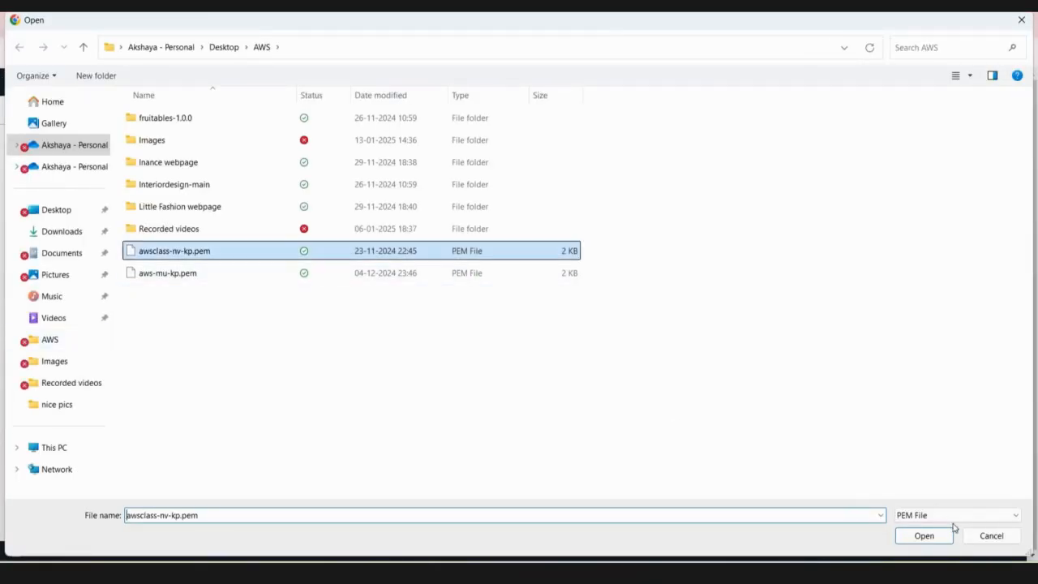
left_click(925, 535)
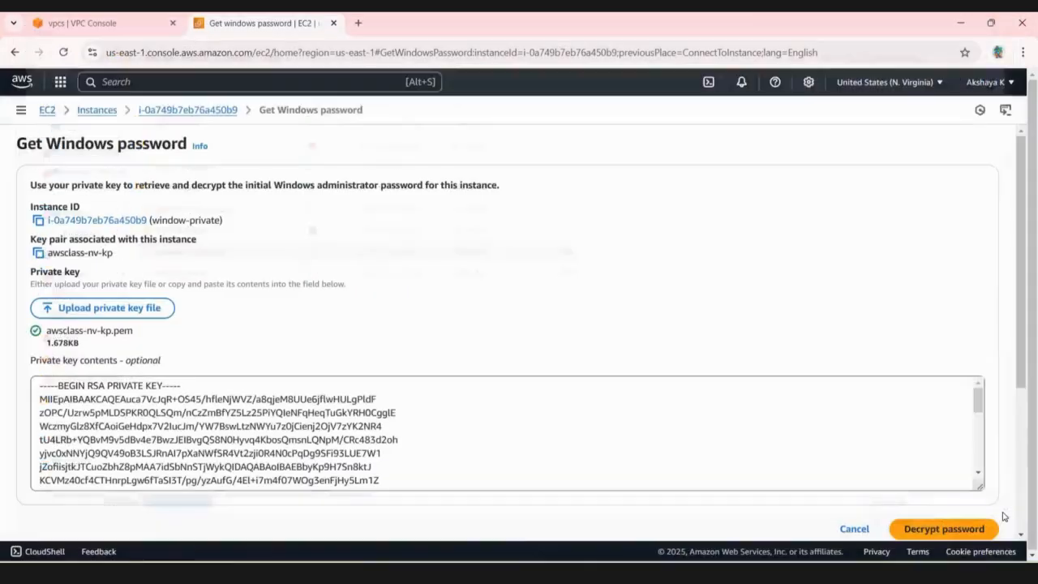
left_click(957, 535)
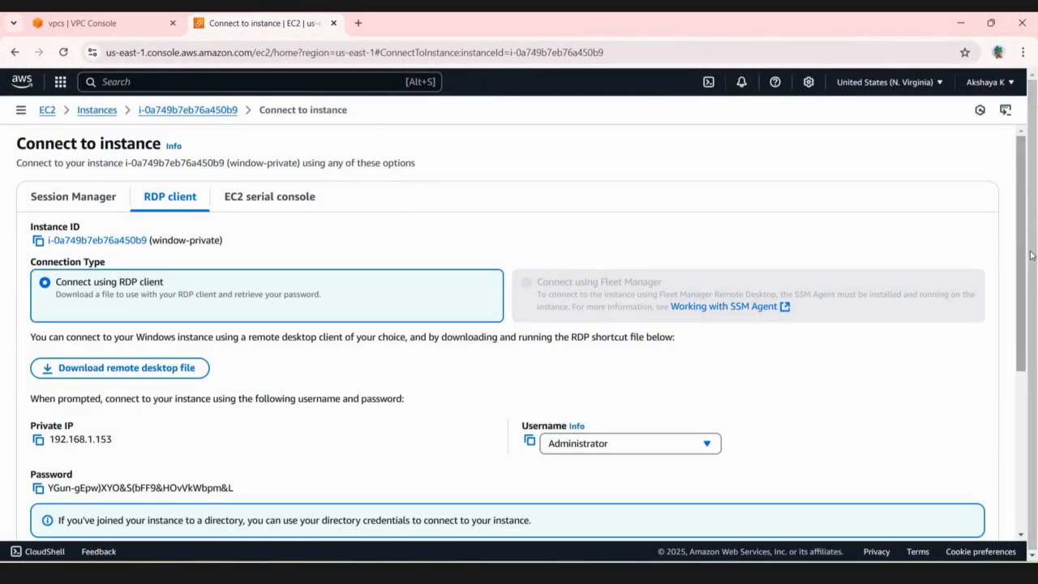
Bring back the Remote Desktop session of windows-public and open the Windows search inside it
scroll(519, 314, "down", 2)
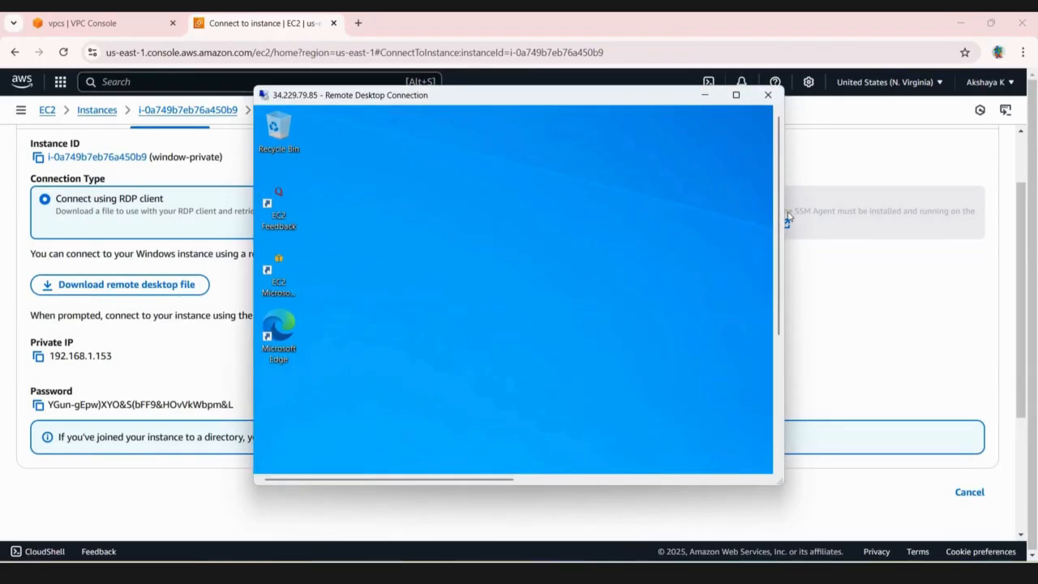
scroll(364, 441, "down", 3)
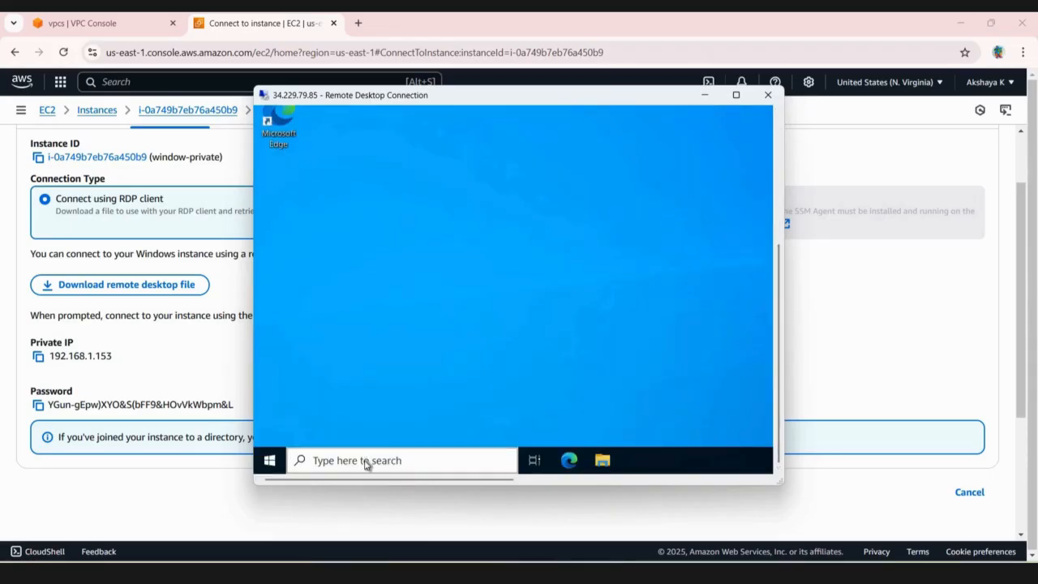
left_click(365, 463)
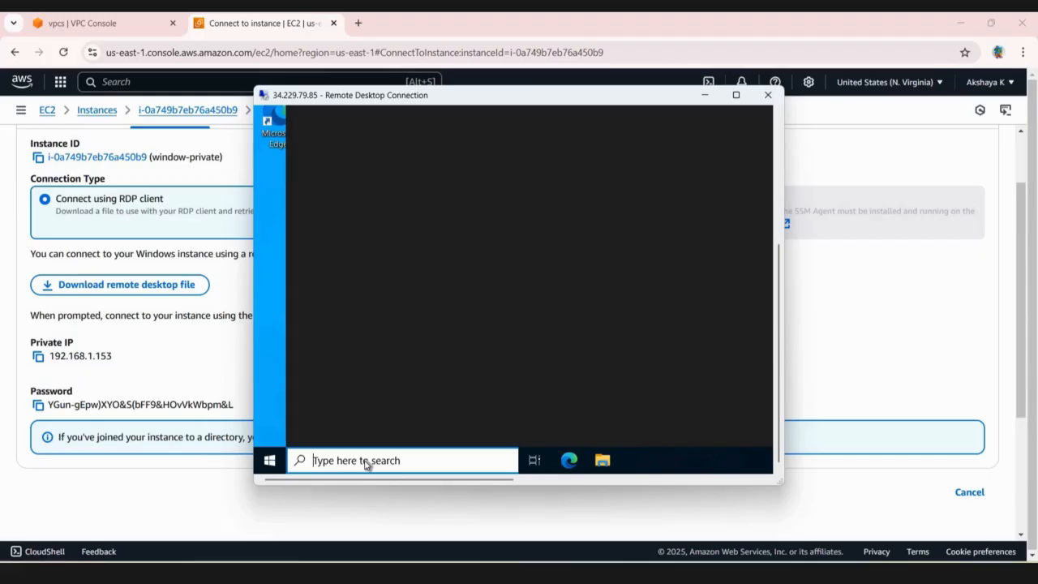
type("remote")
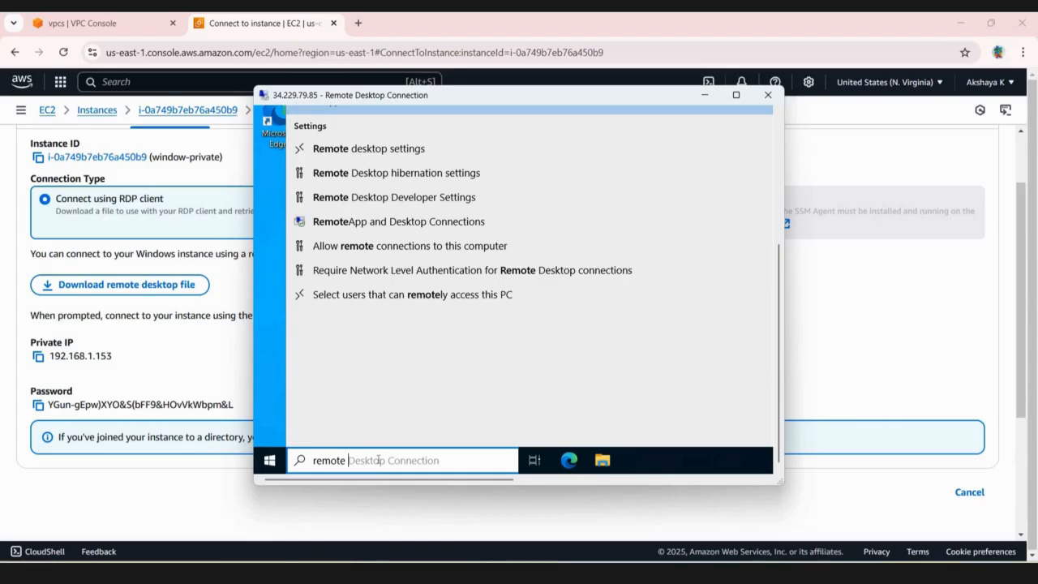
type("de")
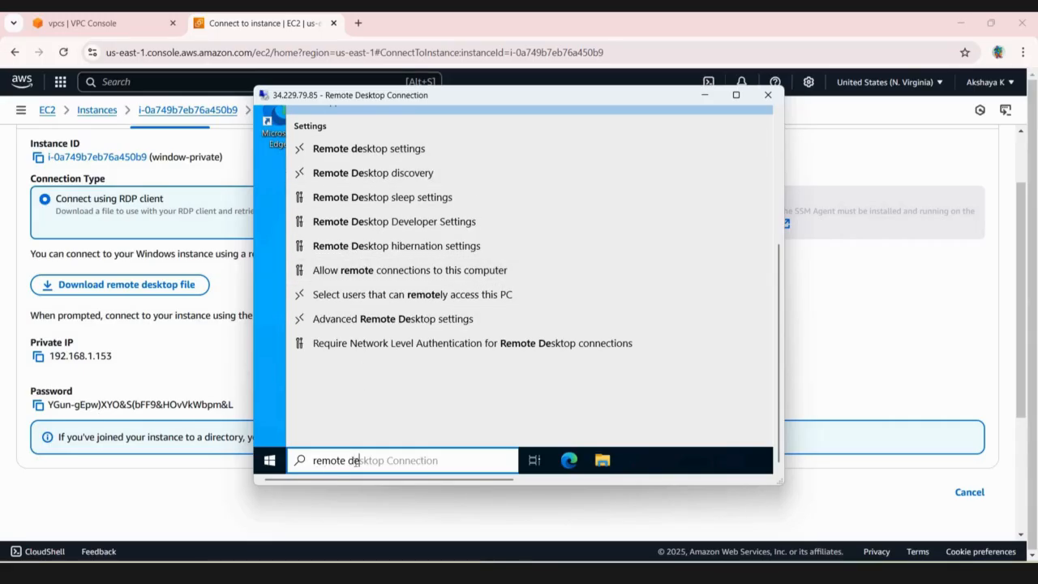
key("BackSpace")
key("BackSpace")
key("BackSpace")
key("BackSpace")
key("BackSpace")
key("BackSpace")
key("BackSpace")
key("BackSpace")
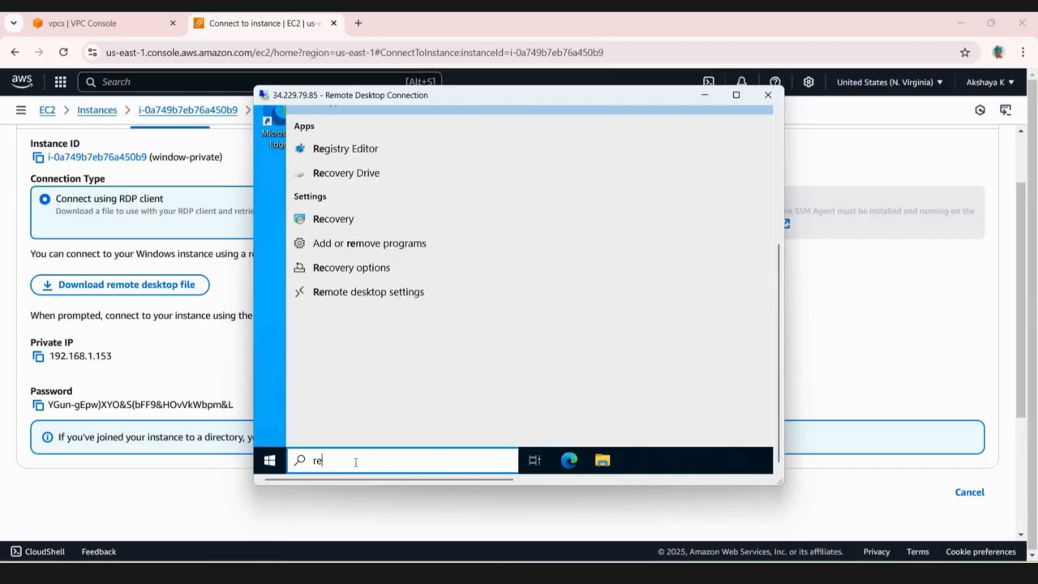
key("BackSpace")
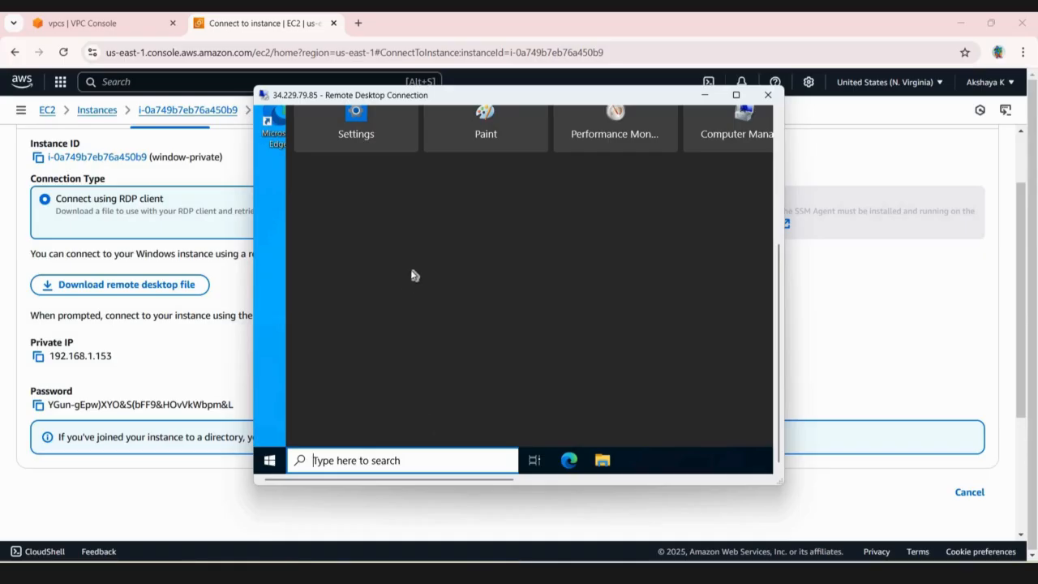
Search for "re" inside the windows-public session and open the Remote Desktop Connection app
type("re")
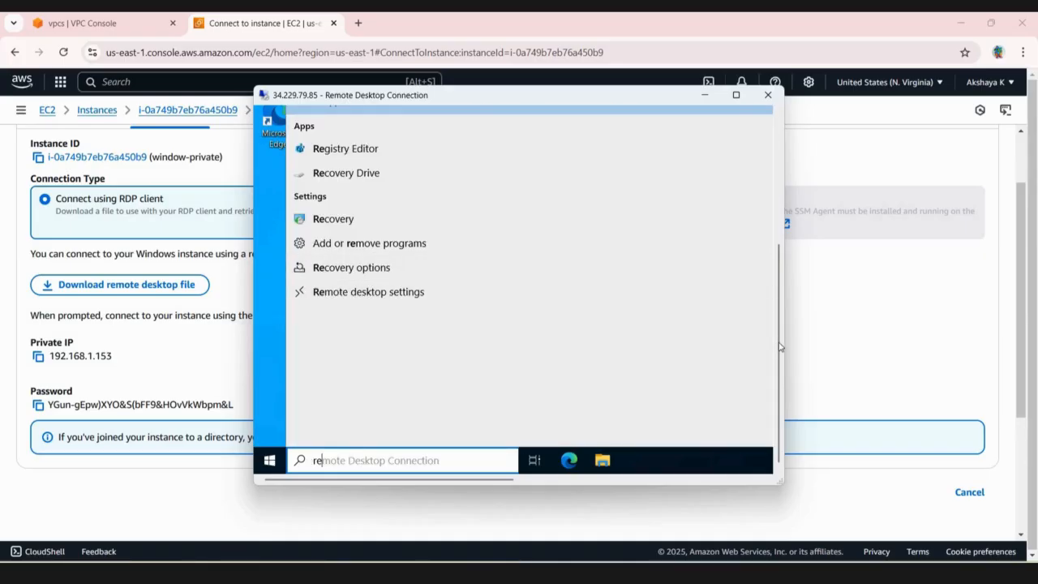
left_click_drag(781, 303, 779, 261)
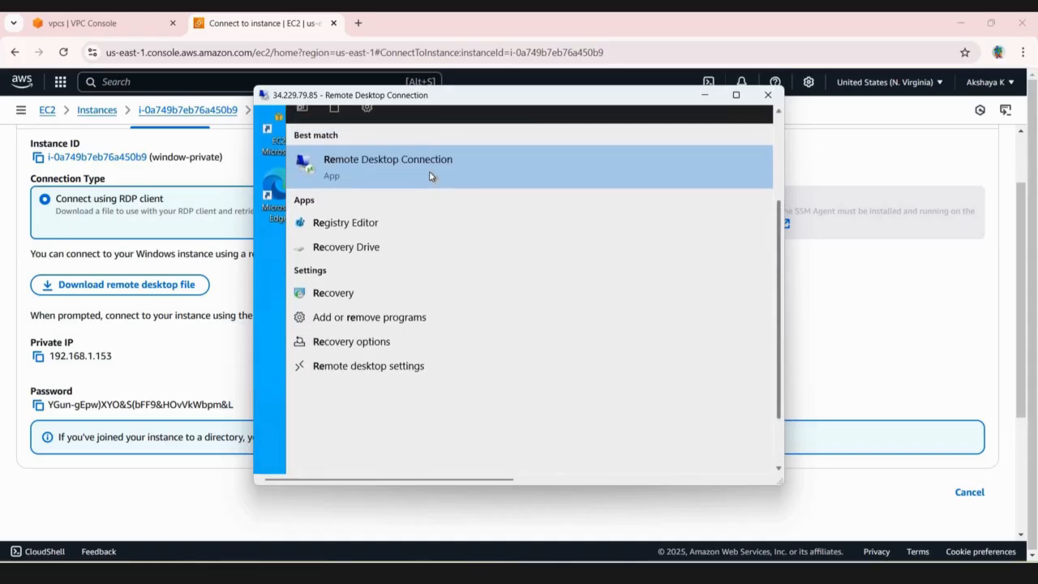
left_click(432, 175)
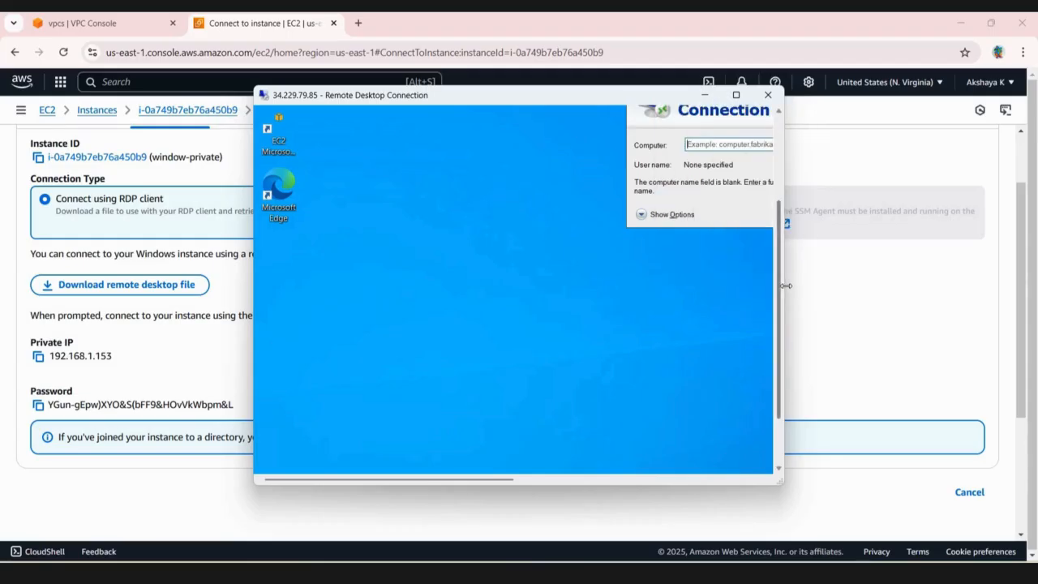
Widen the windows-public session window and reposition the Remote Desktop Connection dialog so that it is fully visible
left_click_drag(889, 285, 928, 288)
scroll(783, 167, "up", 2)
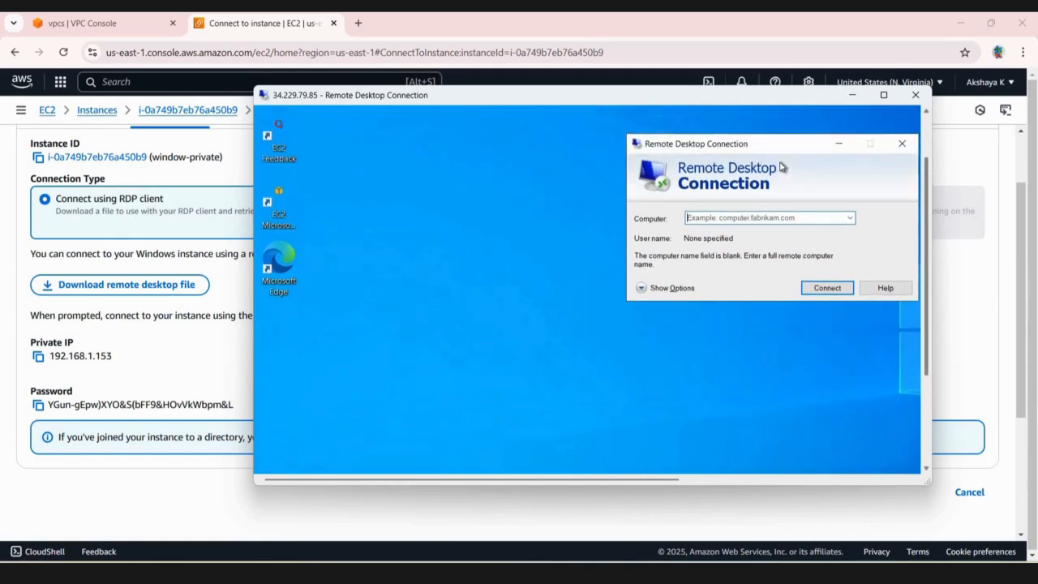
left_click_drag(717, 168, 653, 171)
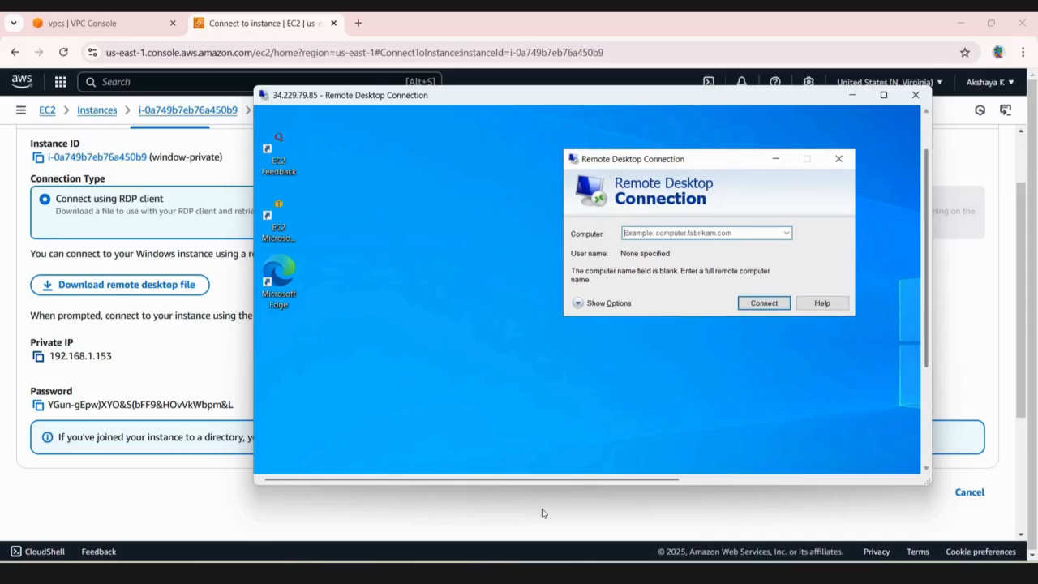
Copy the private IP of window-private from its connection page and set it as the remote computer, 192.168.1.153
left_click(654, 527)
left_click(38, 356)
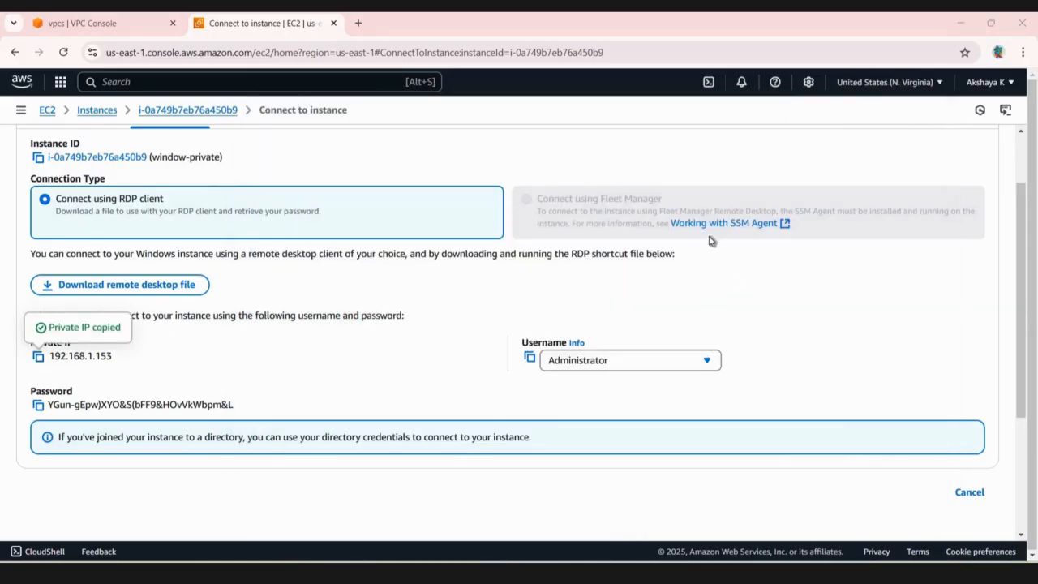
key("alt+Tab")
left_click(709, 235)
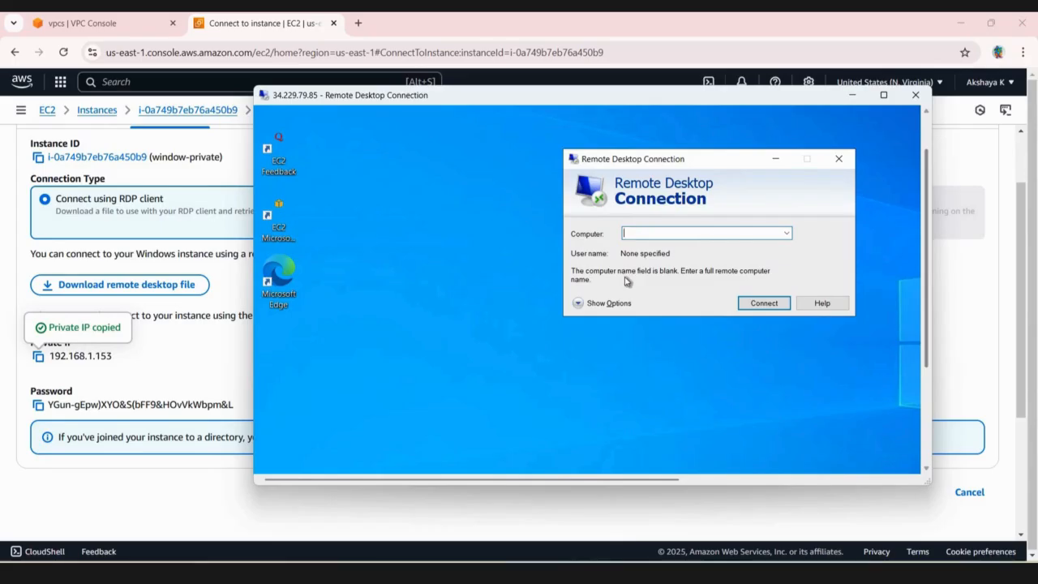
key("ctrl+v")
Expand the Remote Desktop Connection options, set the user name copied from the connection page, Administrator, and start connecting
left_click(603, 304)
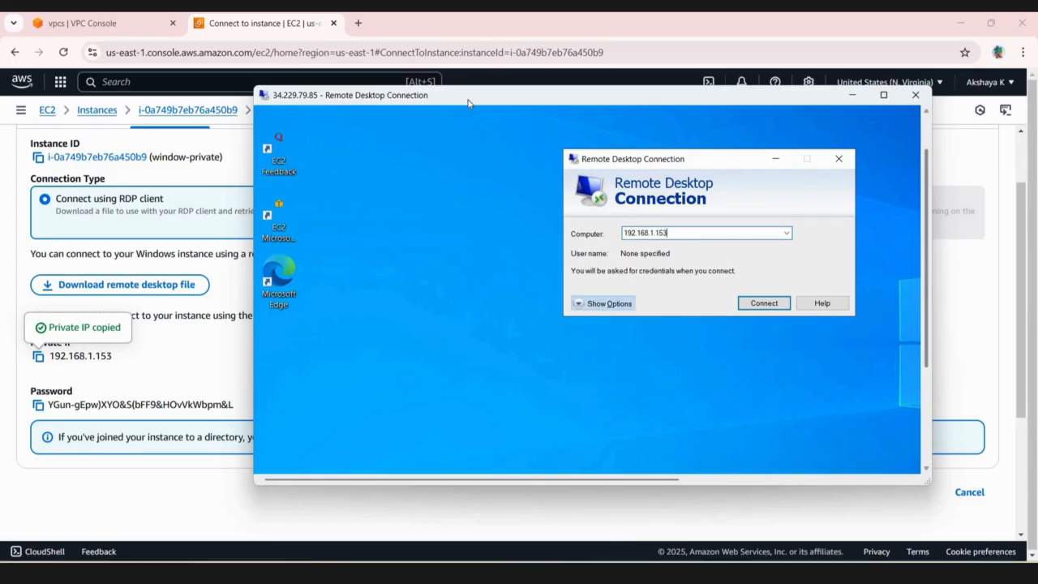
left_click_drag(468, 97, 534, 389)
left_click(529, 357)
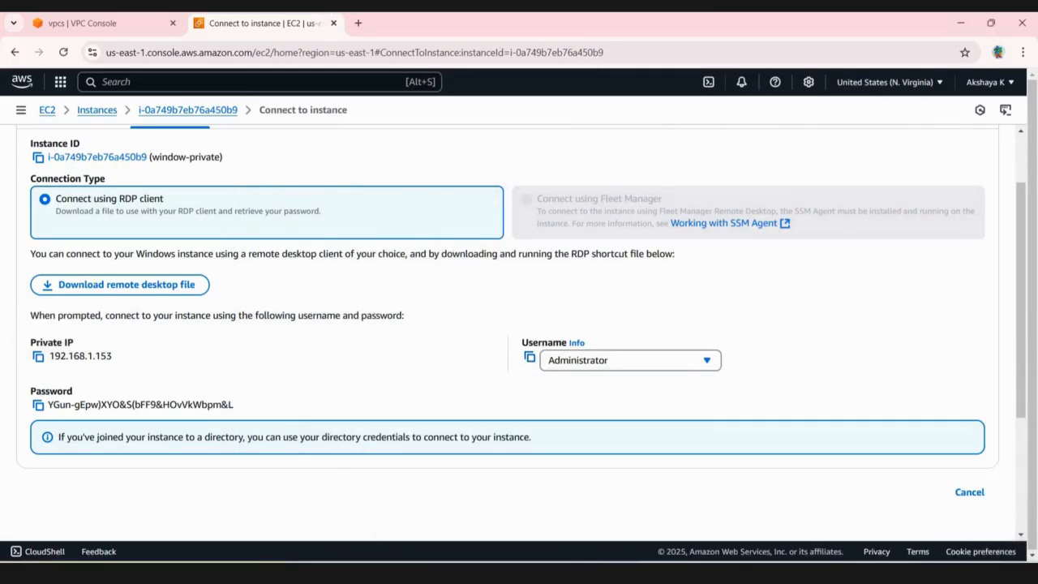
key("alt+Tab")
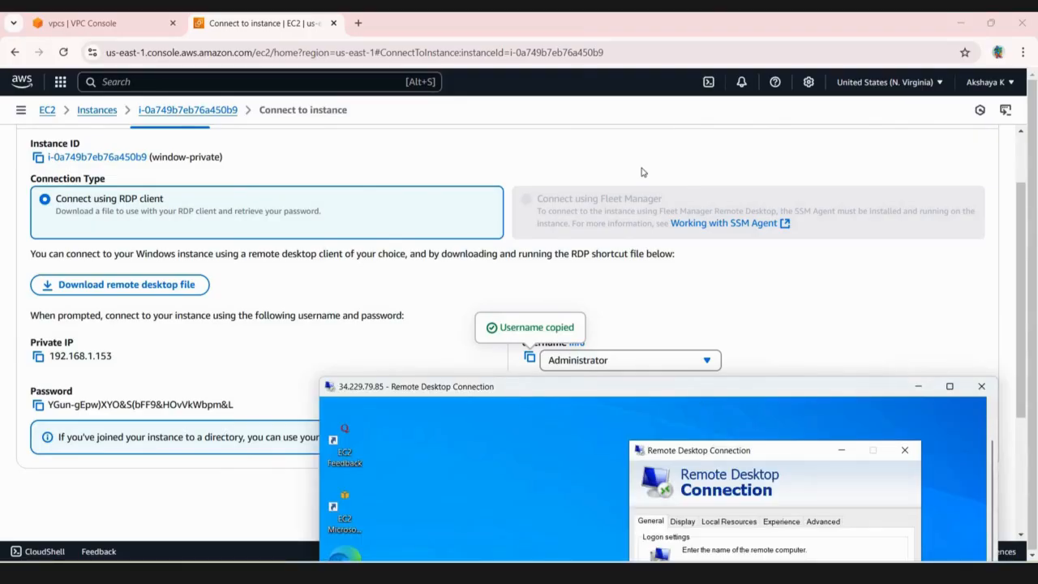
left_click_drag(647, 387, 602, 241)
left_click_drag(667, 241, 650, 92)
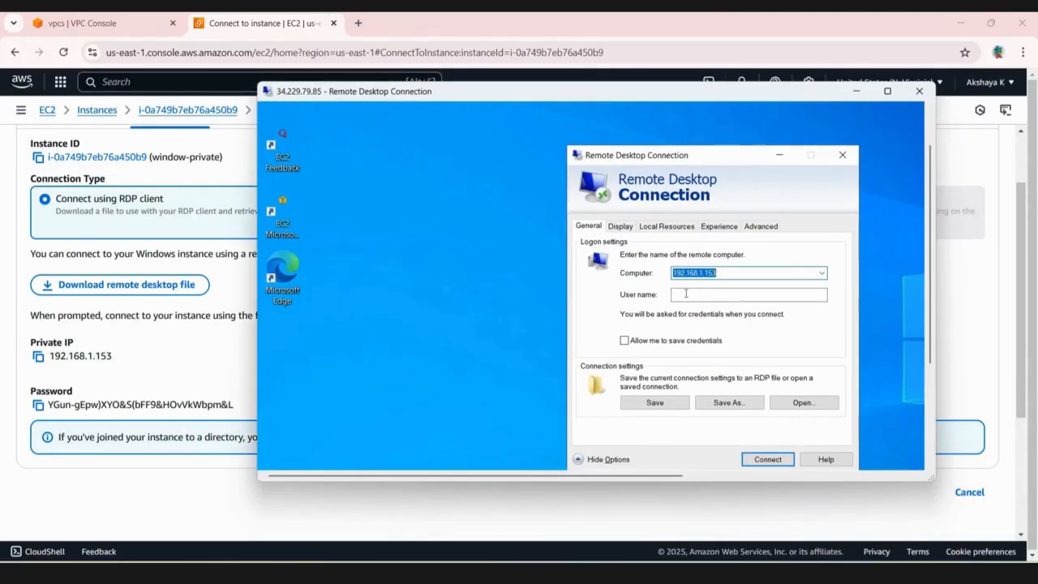
left_click(686, 294)
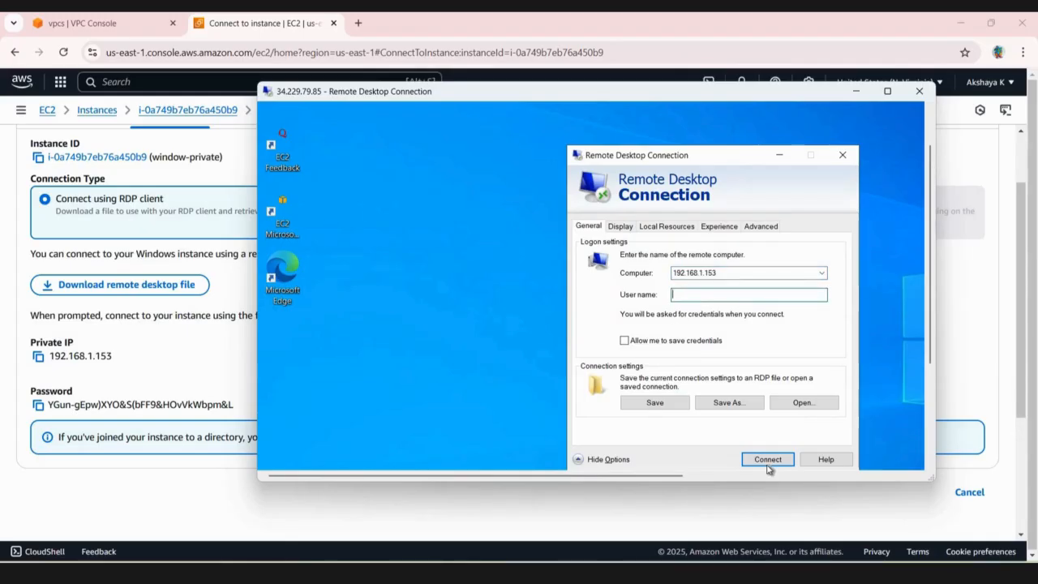
type("Administrator")
key("Return")
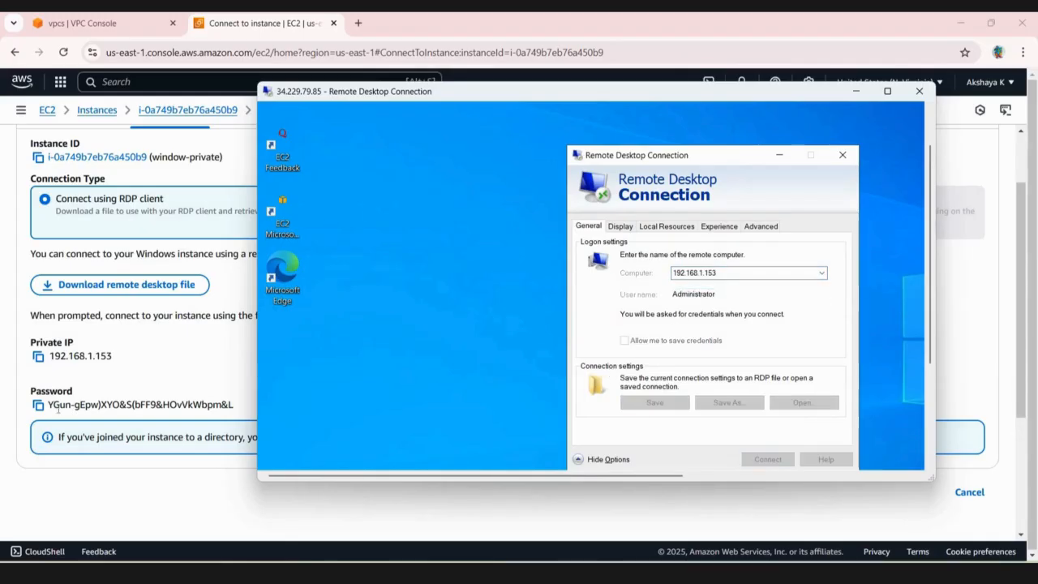
Sign in to window-private with the copied account password, accept its unverified certificate, and maximize the windows-public session
left_click(39, 404)
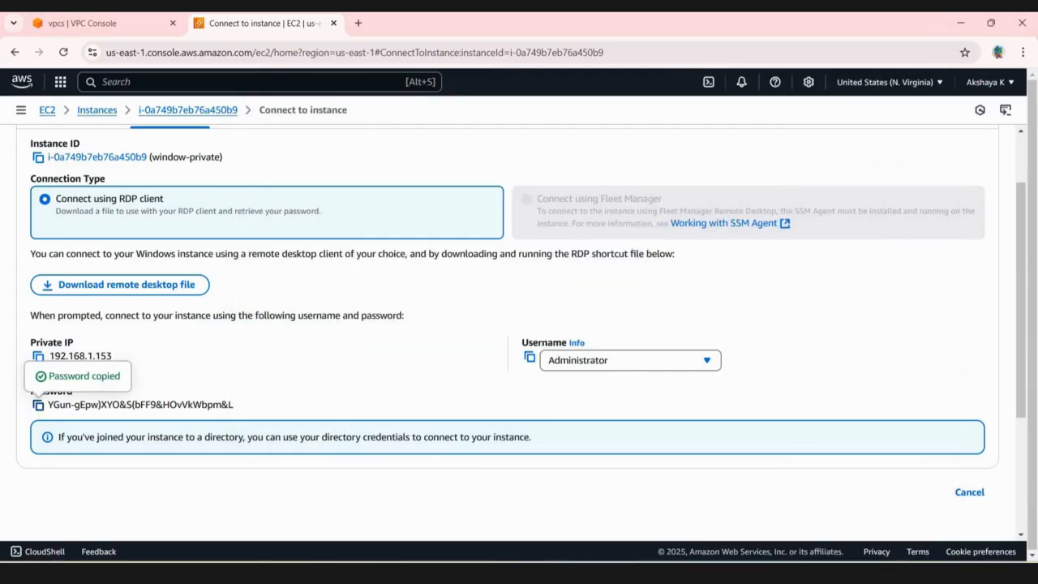
key("alt+Tab")
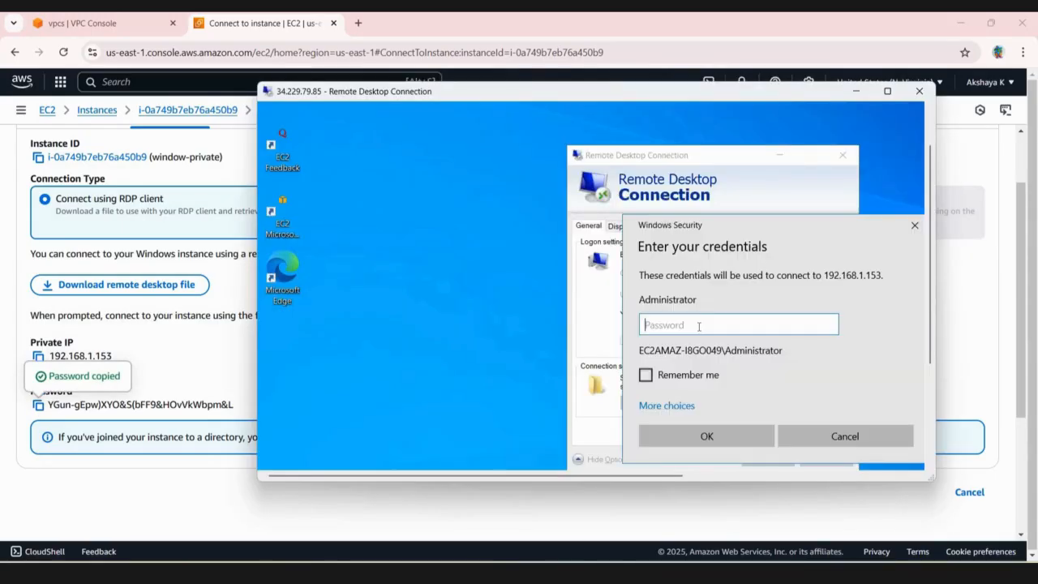
key("ctrl+v")
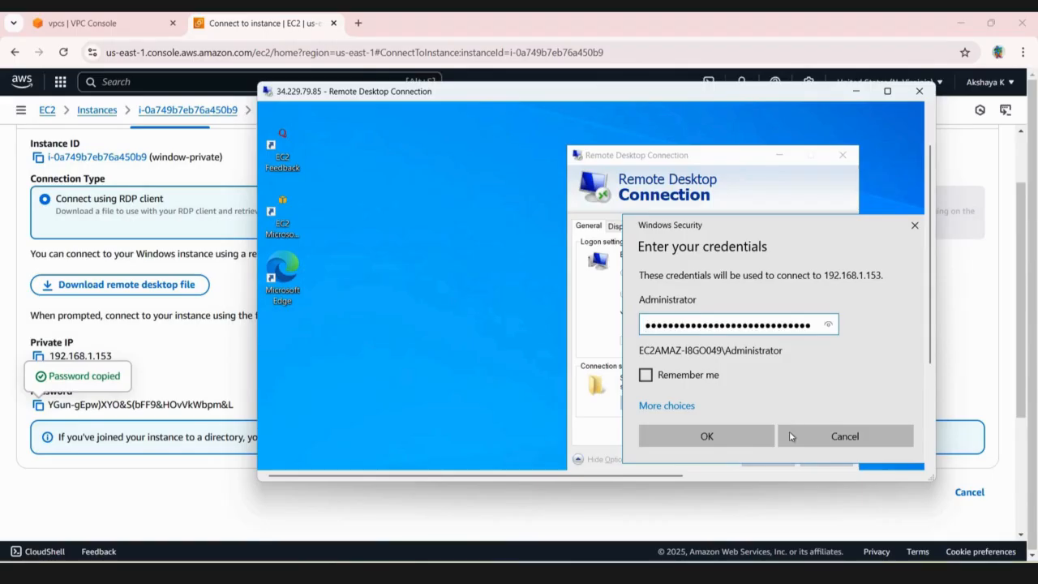
key("Return")
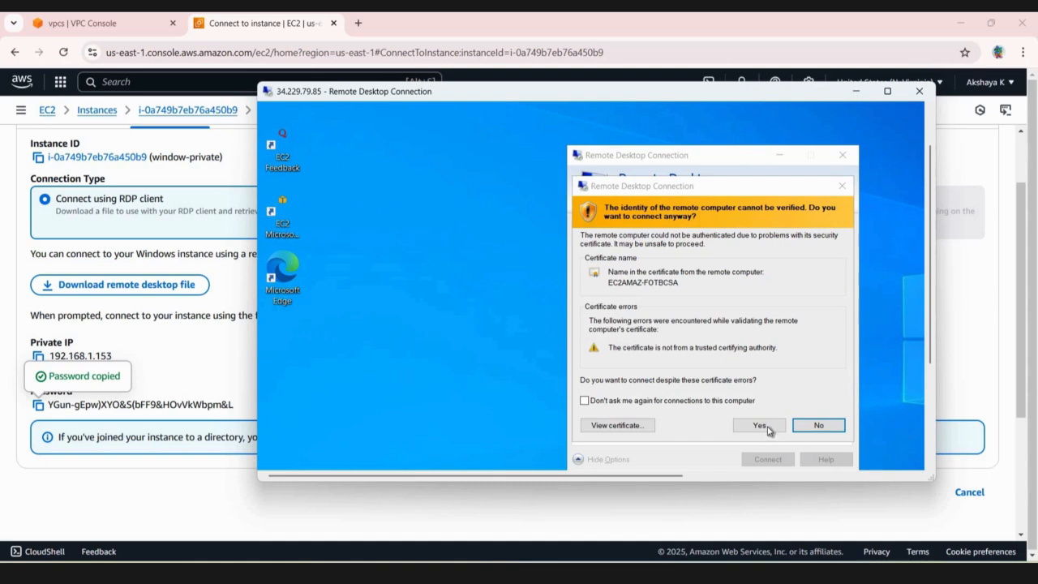
left_click(761, 425)
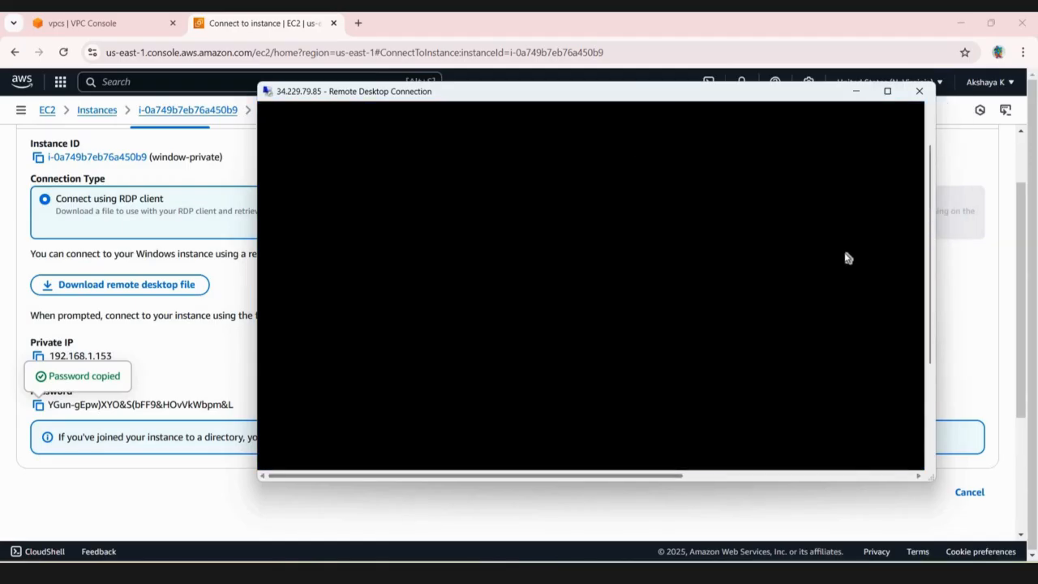
left_click(889, 92)
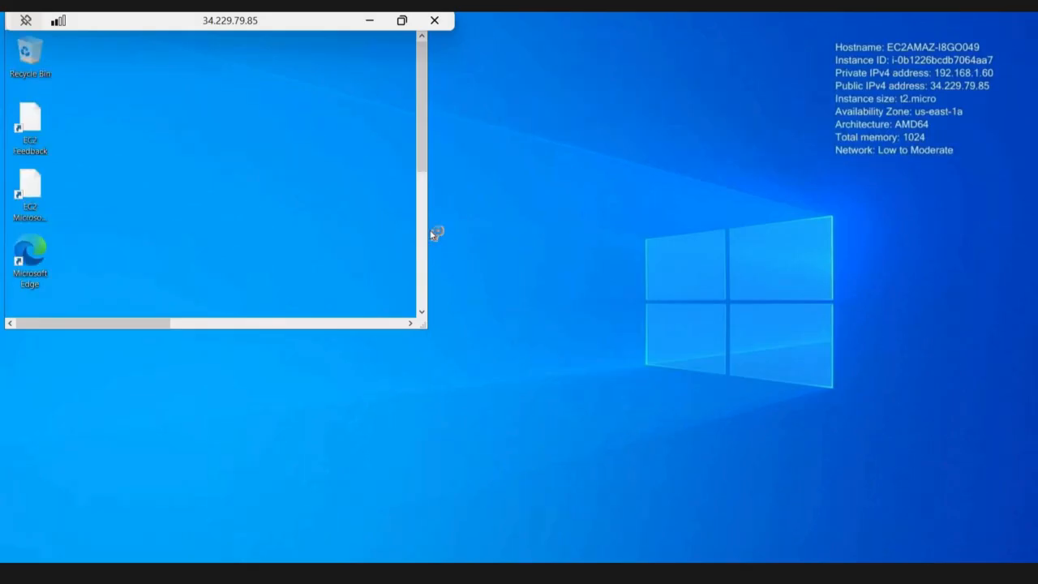
Decline making window-private discoverable by other devices on Network 2
scroll(236, 316, "down", 5)
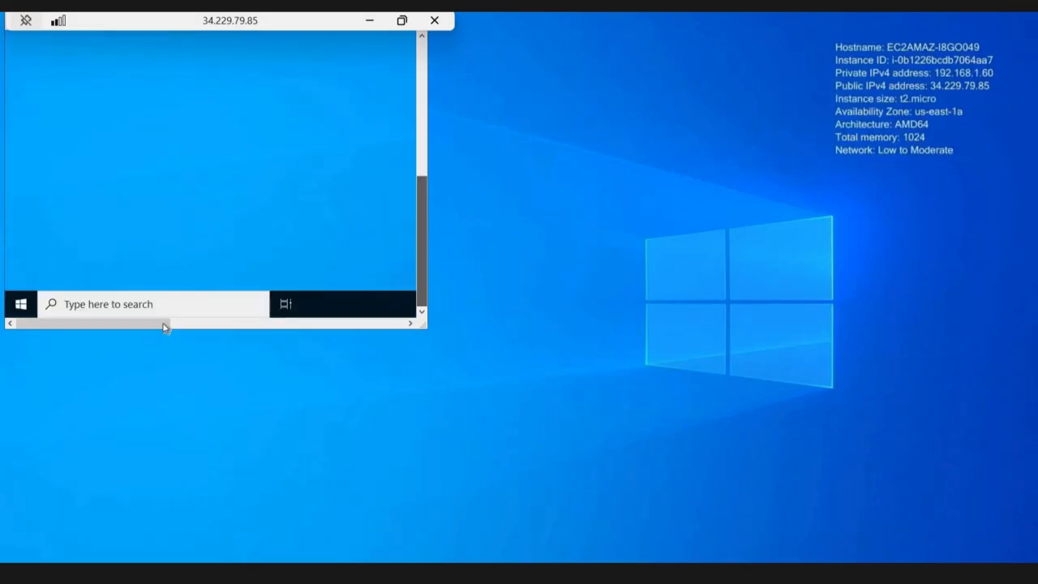
left_click_drag(425, 332, 336, 299)
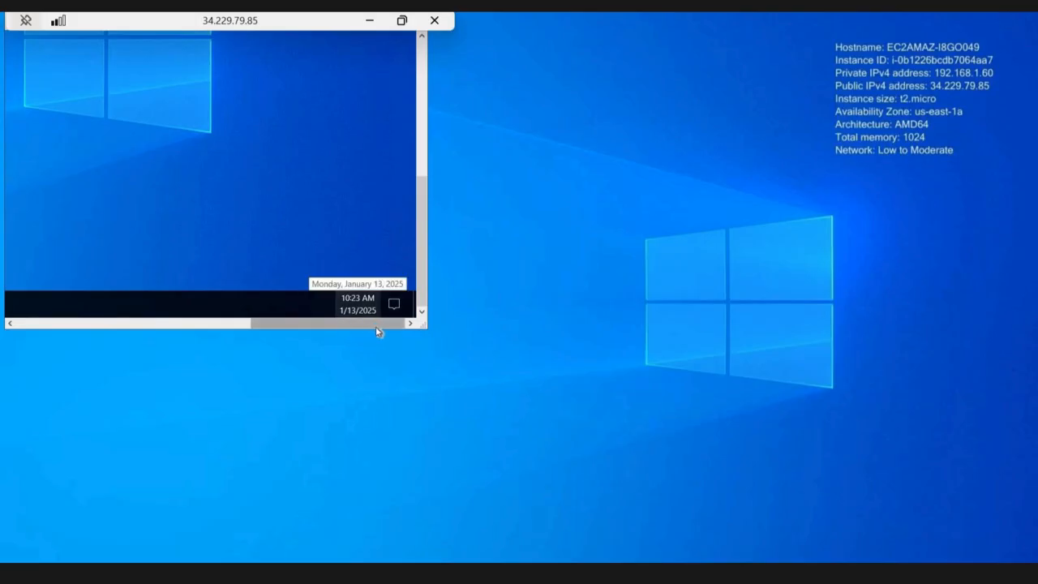
left_click_drag(375, 325, 311, 326)
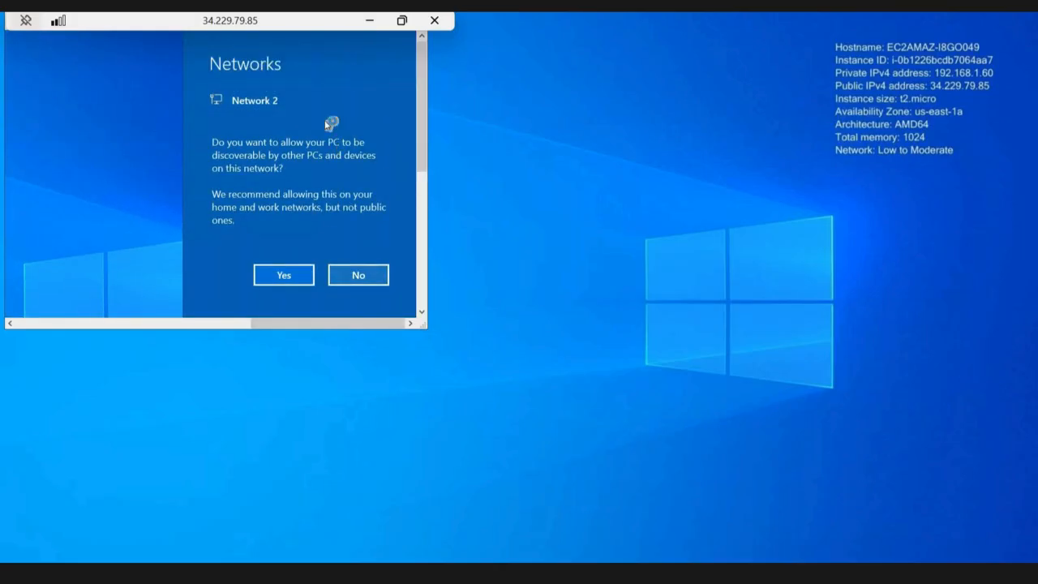
left_click(358, 275)
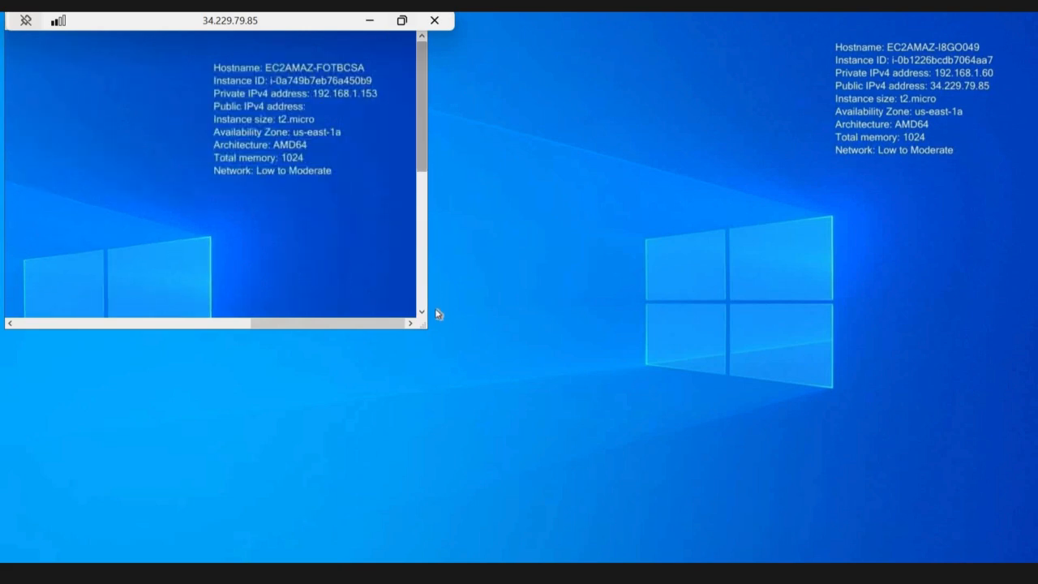
Restore and re-maximize the windows-public session, keeping the window-private session in a movable window with its taskbar in view
scroll(337, 324, "down", 5)
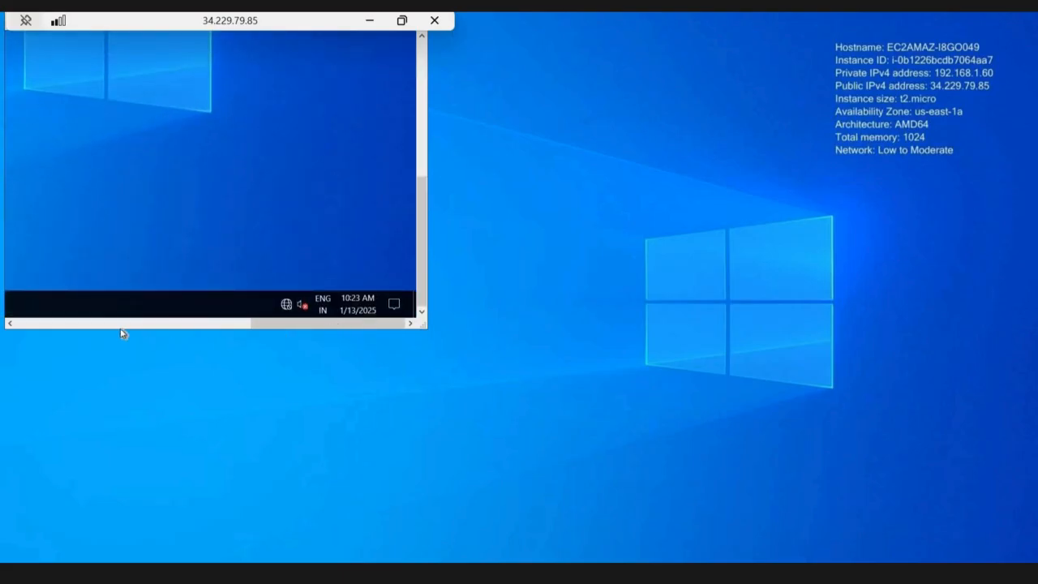
left_click_drag(120, 328, 66, 325)
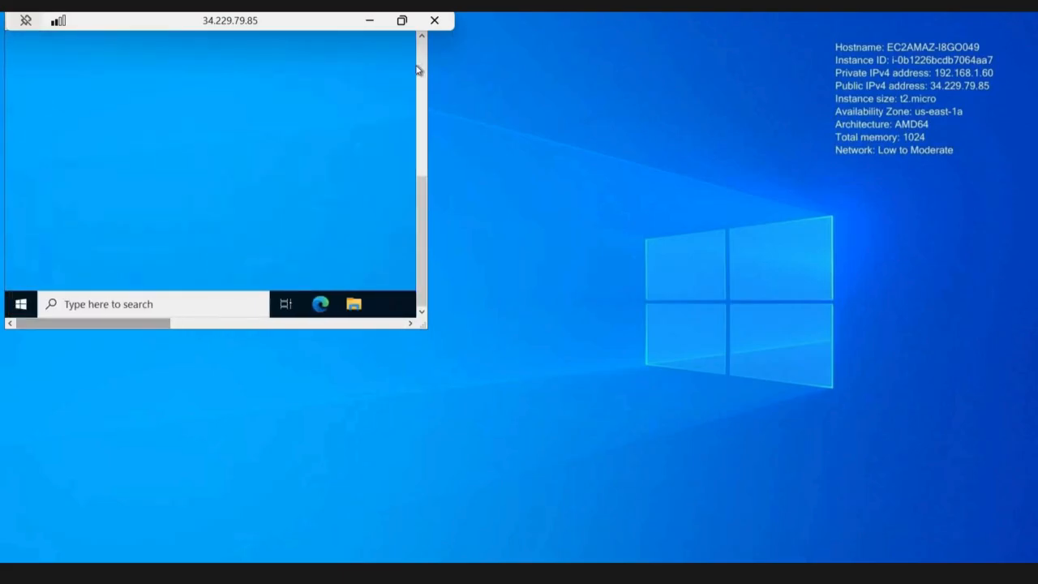
left_click(369, 20)
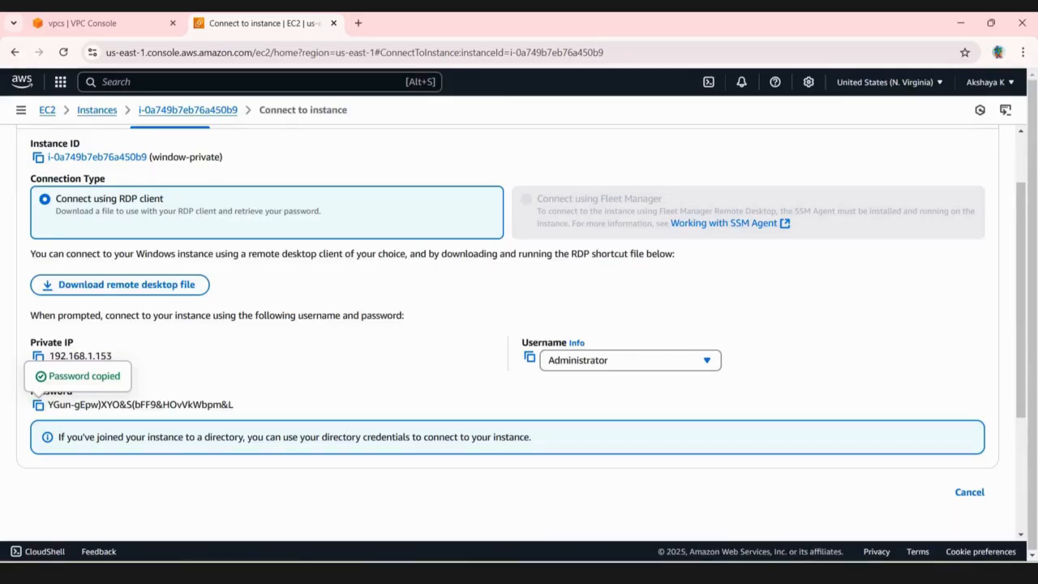
key("alt+Tab")
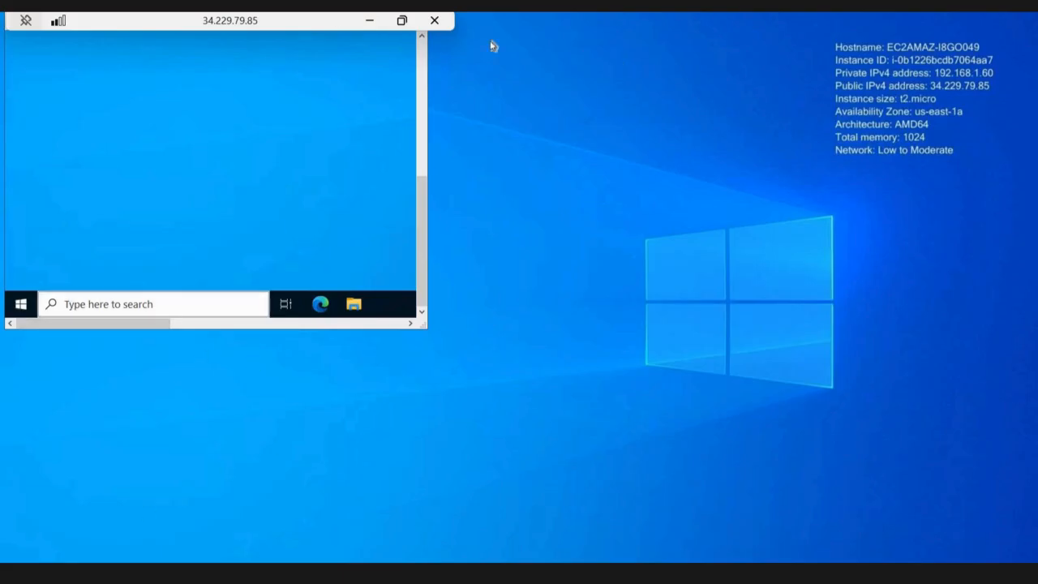
left_click(401, 20)
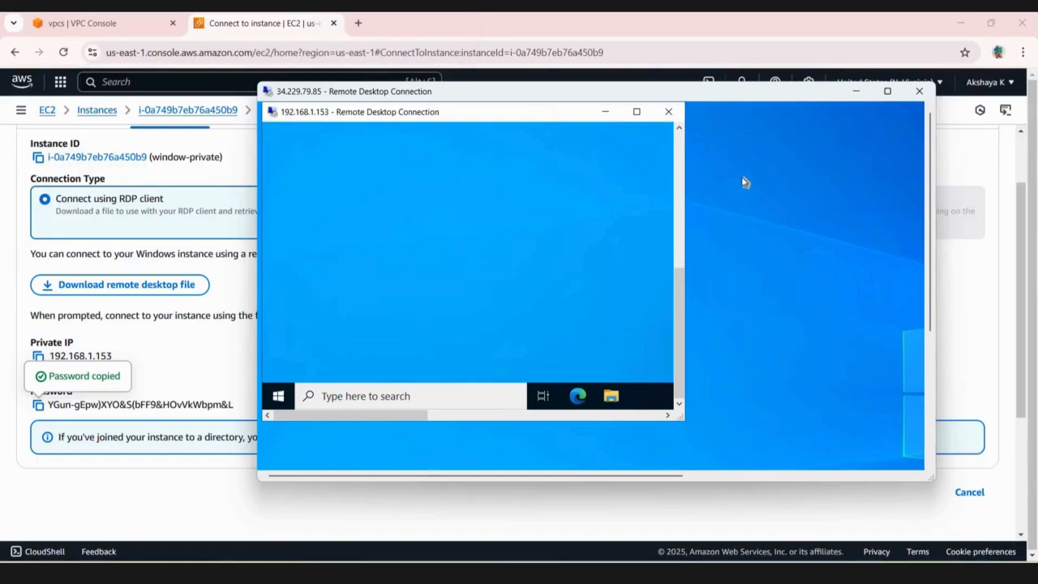
left_click(888, 91)
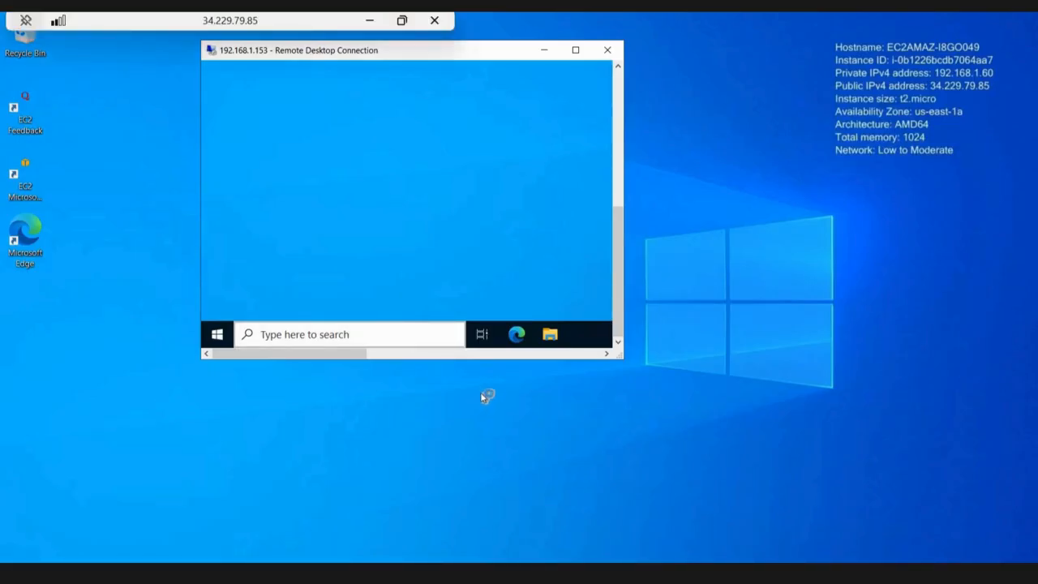
Open Microsoft Edge on windows-public and complete its first-run setup without signing in or importing Google data
left_click(459, 408)
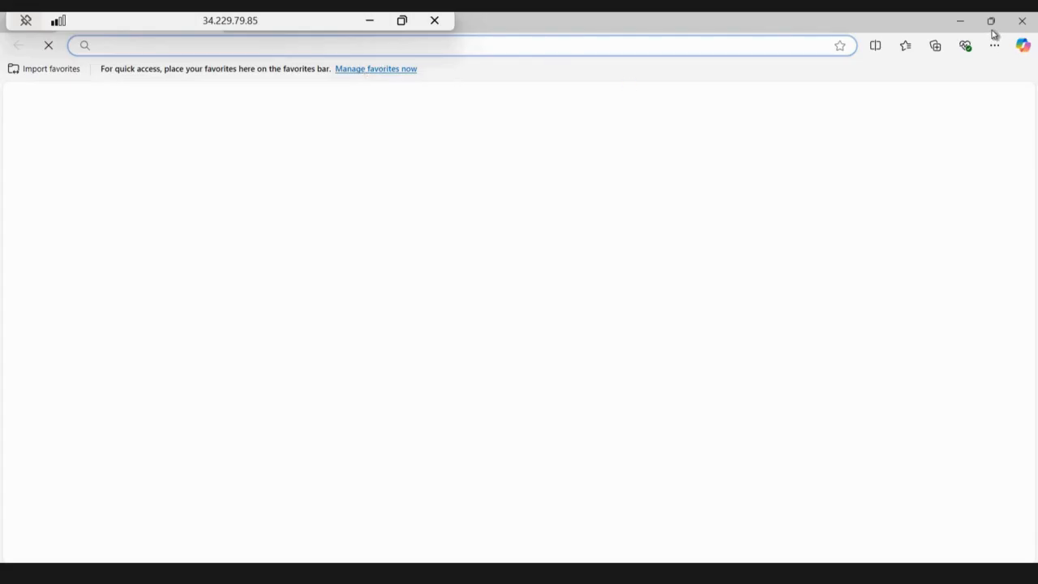
key("F11")
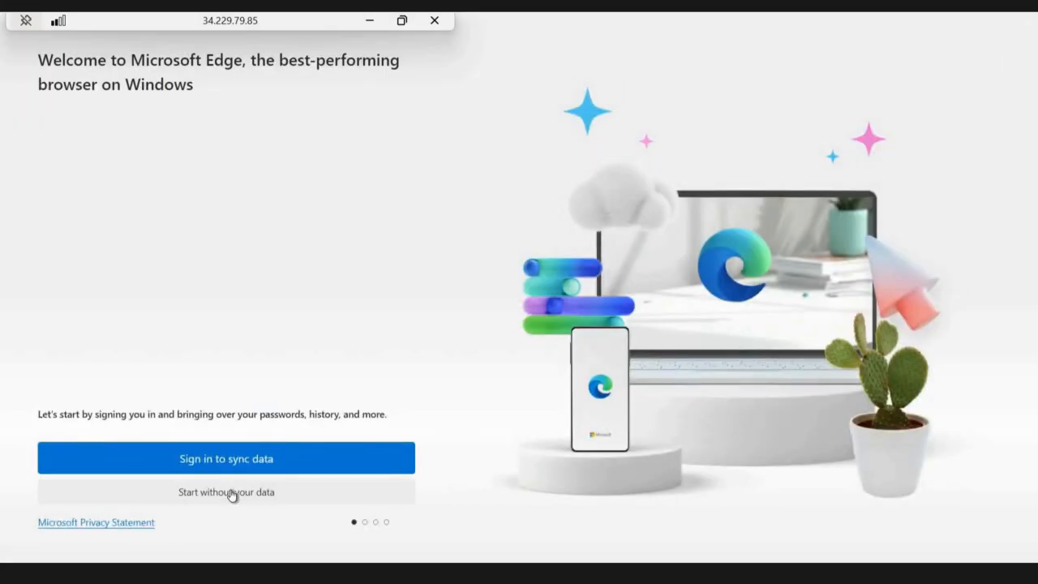
left_click(226, 492)
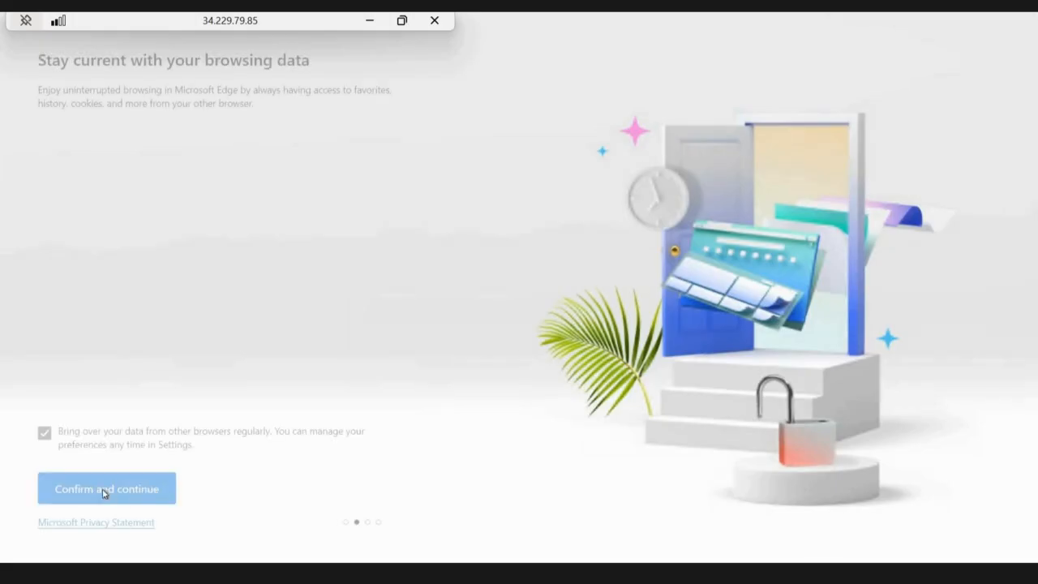
left_click(104, 490)
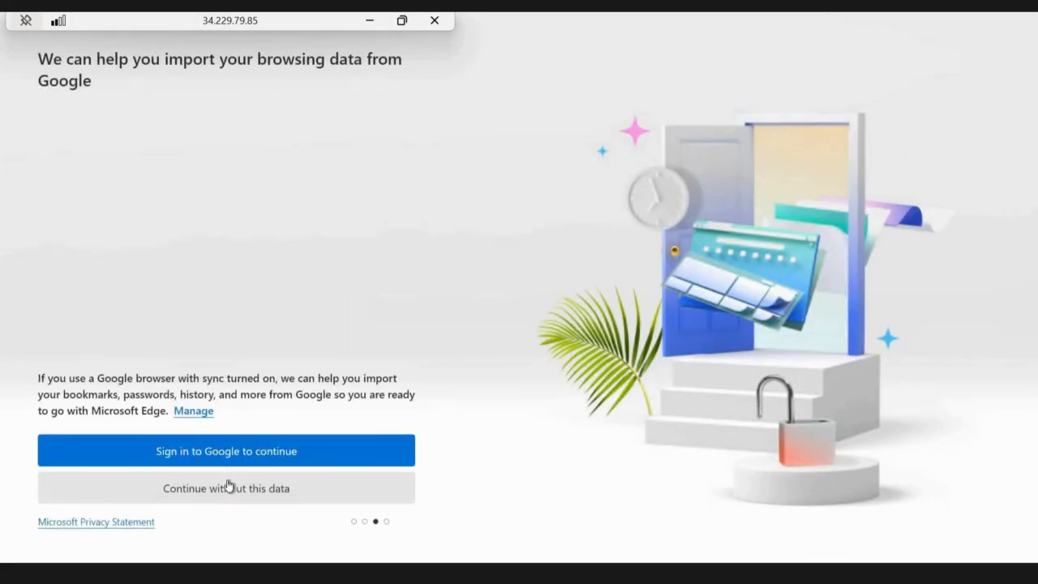
left_click(236, 488)
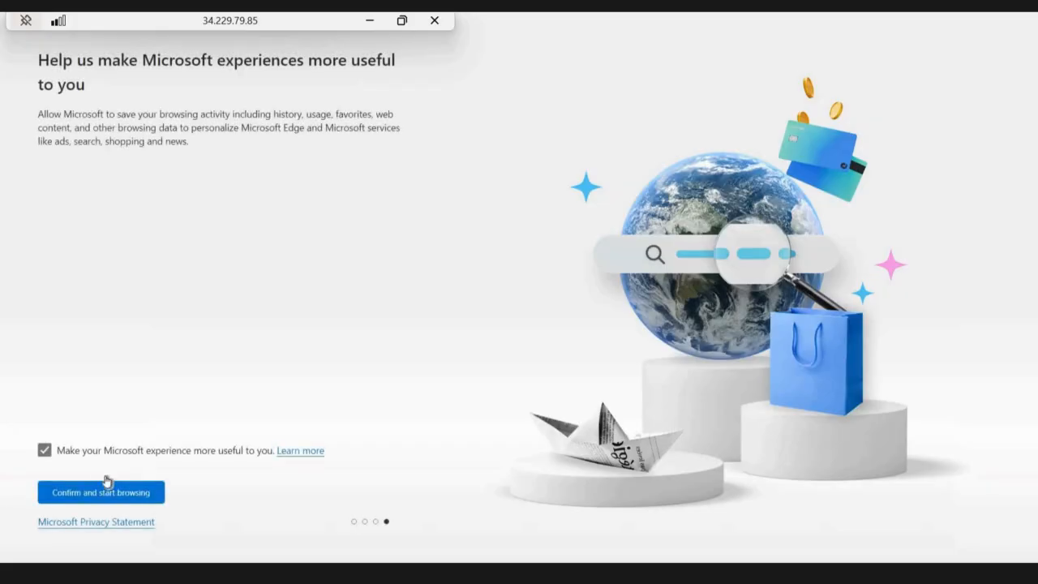
left_click(107, 496)
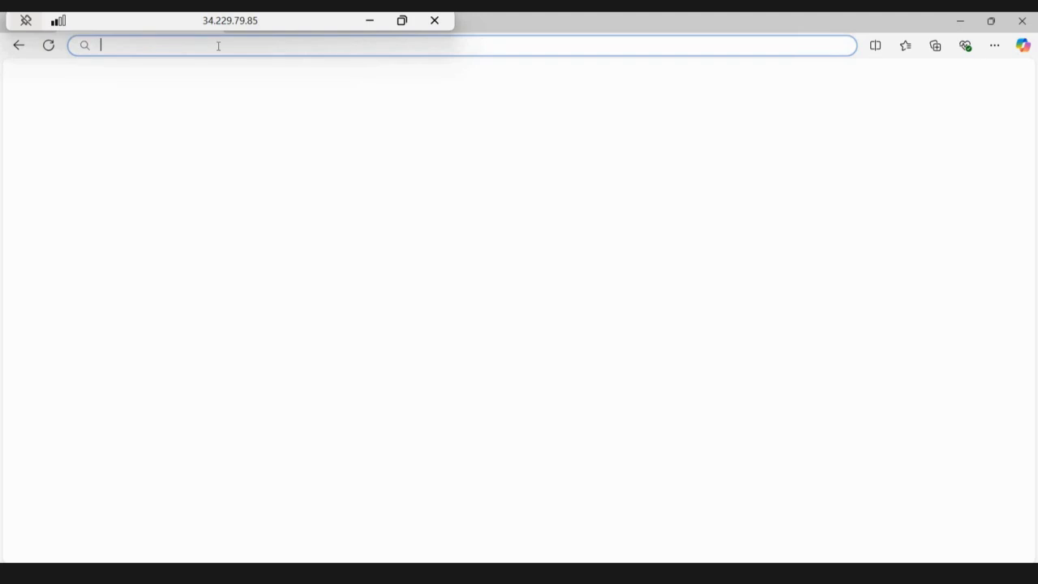
Search for youtube in the windows-public browser, open the YouTube site, and restore the browser window to a smaller size
type("yo")
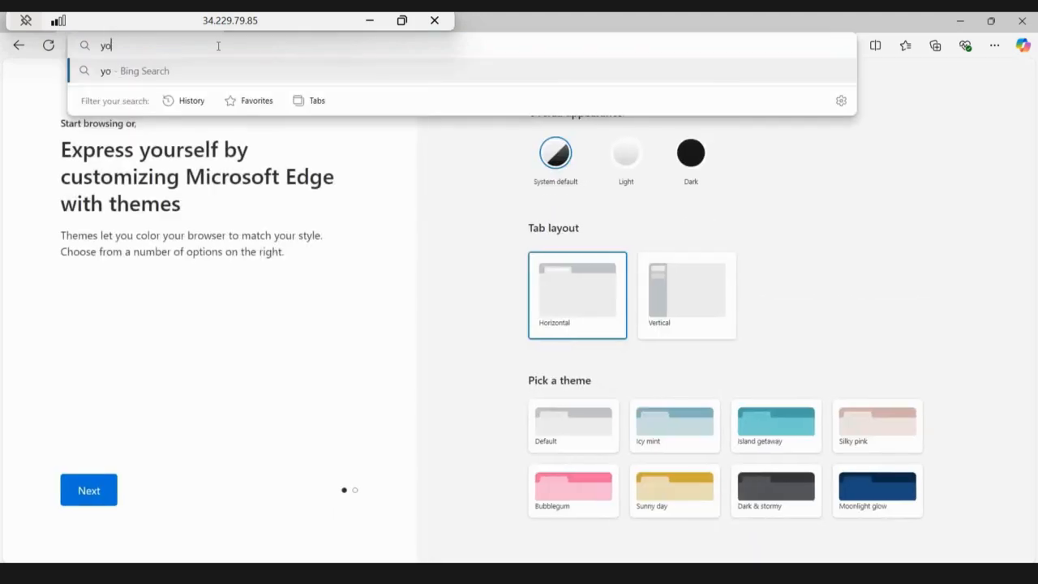
type("utube")
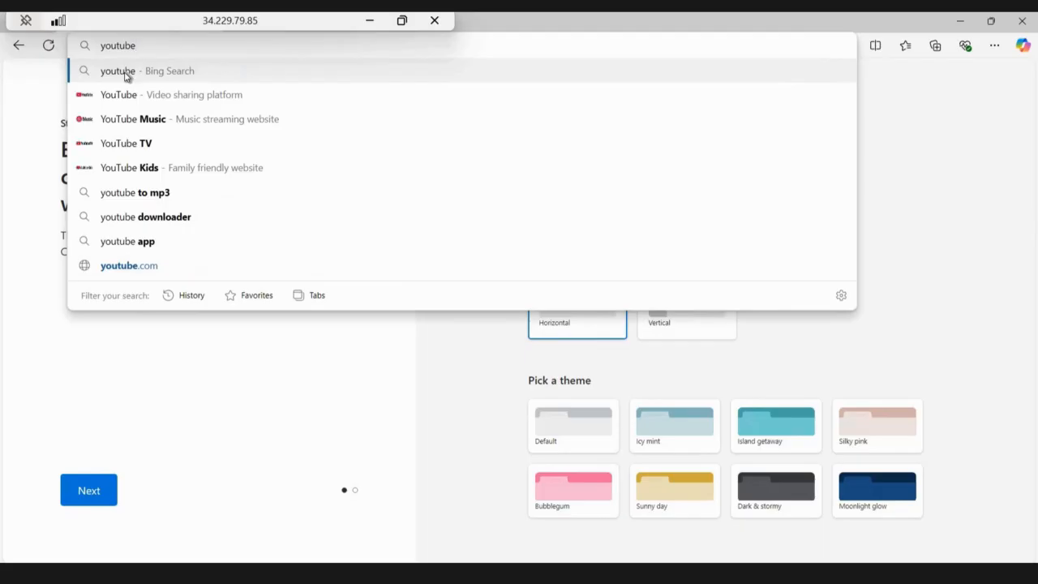
key("Return")
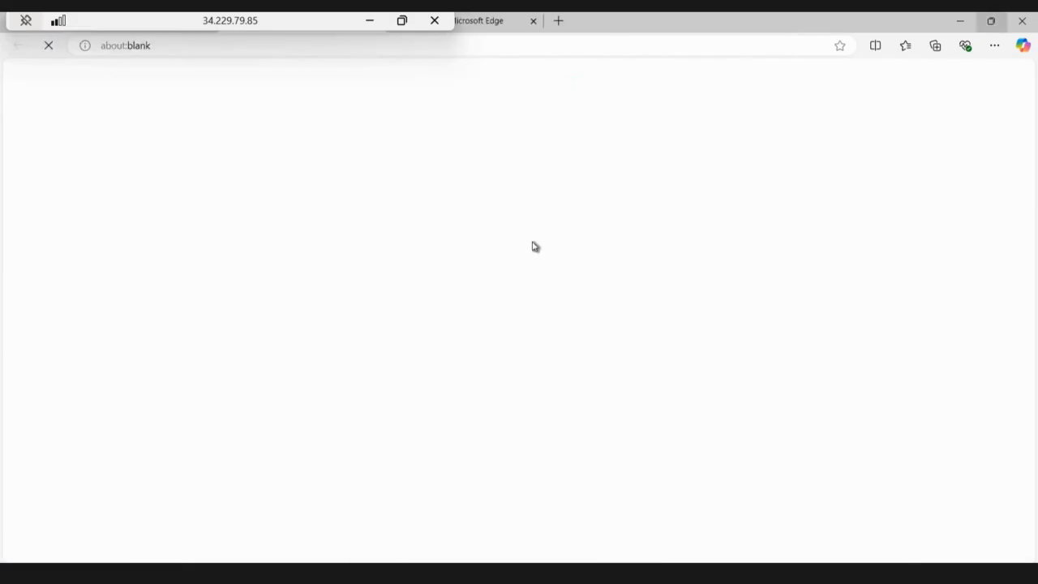
left_click(993, 29)
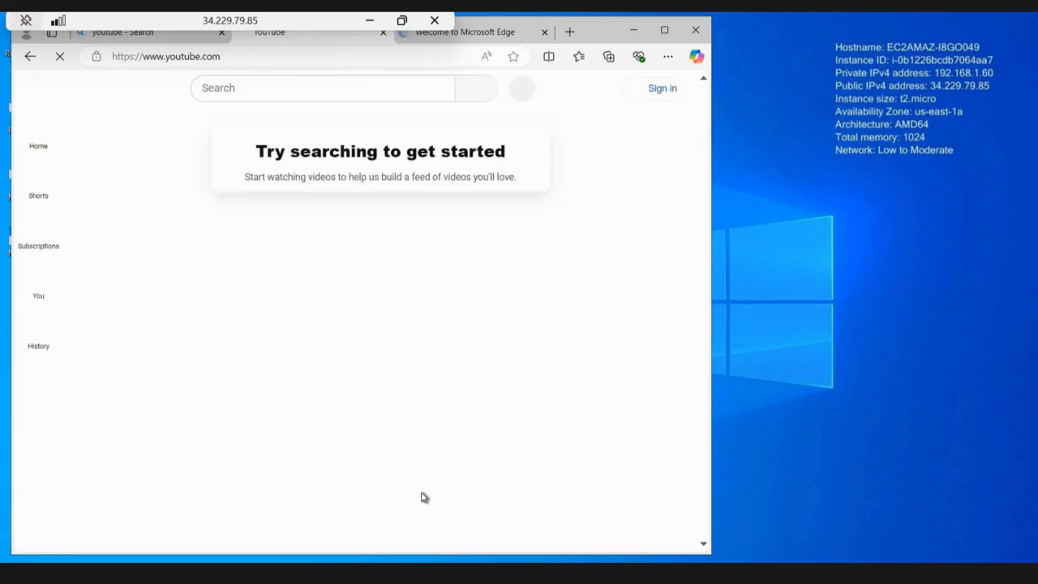
Bring the window-private session in front of the windows-public browser and launch Microsoft Edge inside it
left_click(388, 572)
left_click(402, 513)
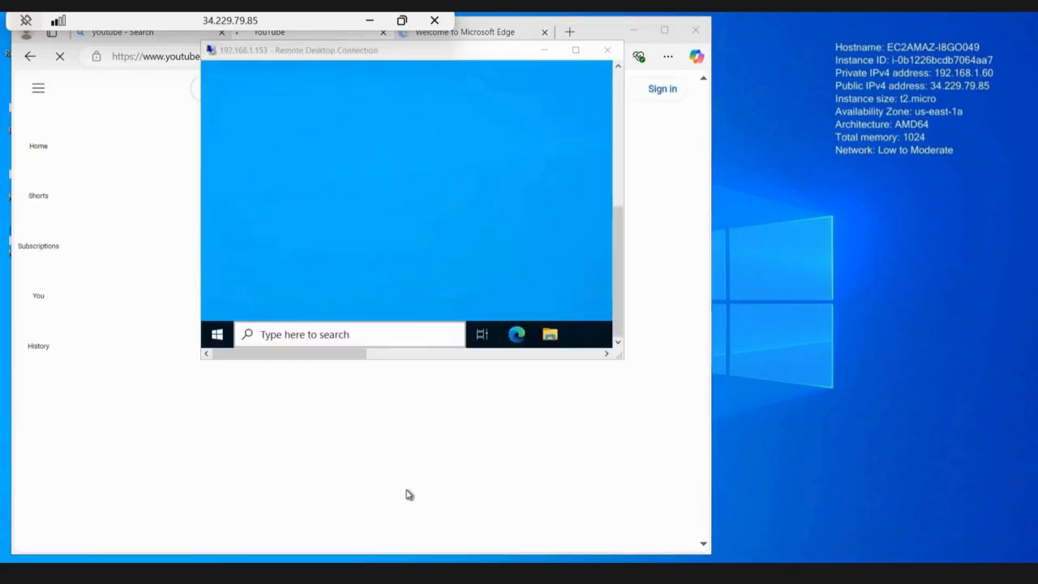
left_click(389, 572)
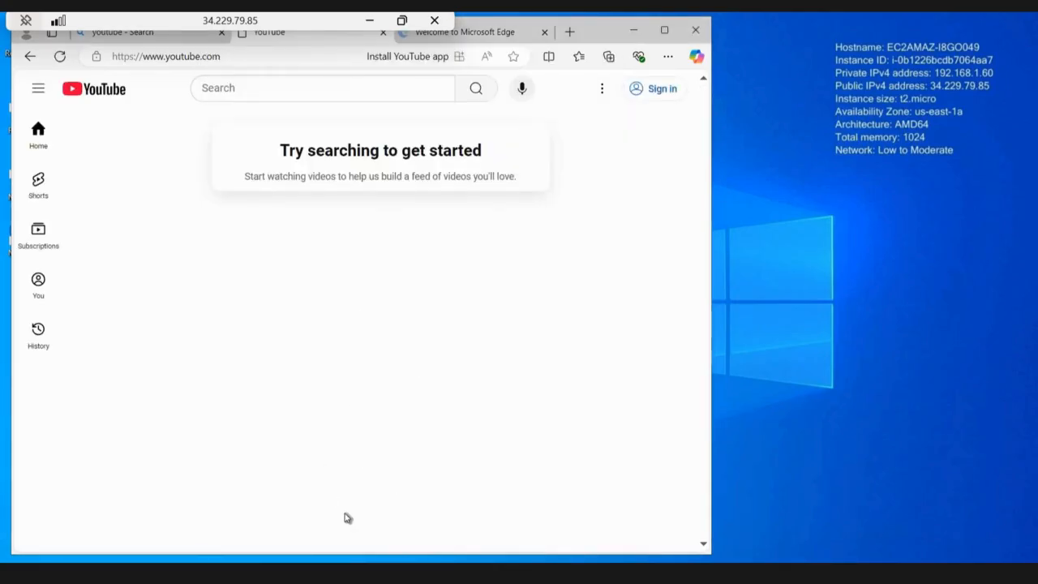
left_click(390, 513)
left_click(544, 50)
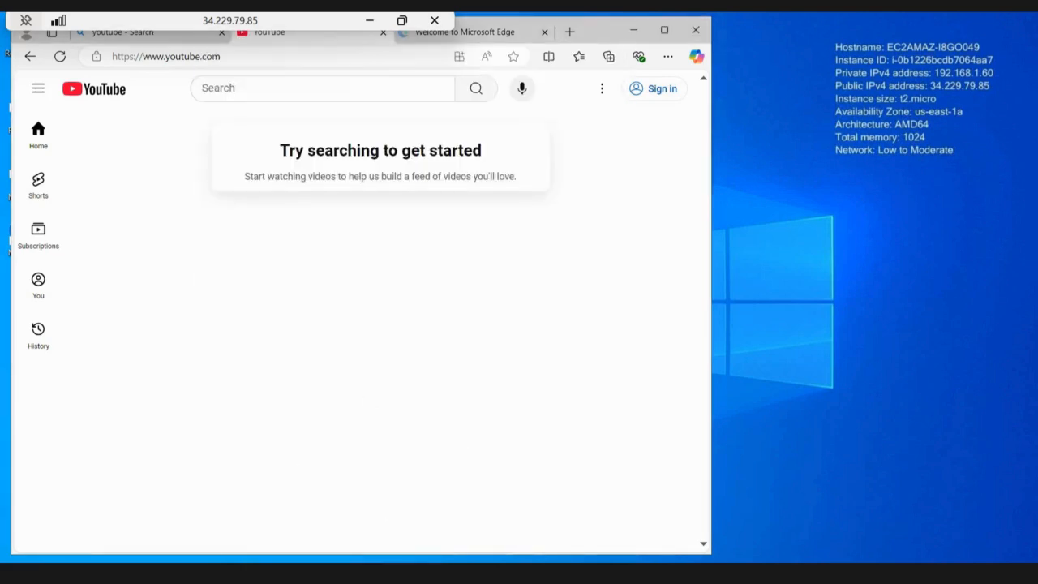
left_click(385, 563)
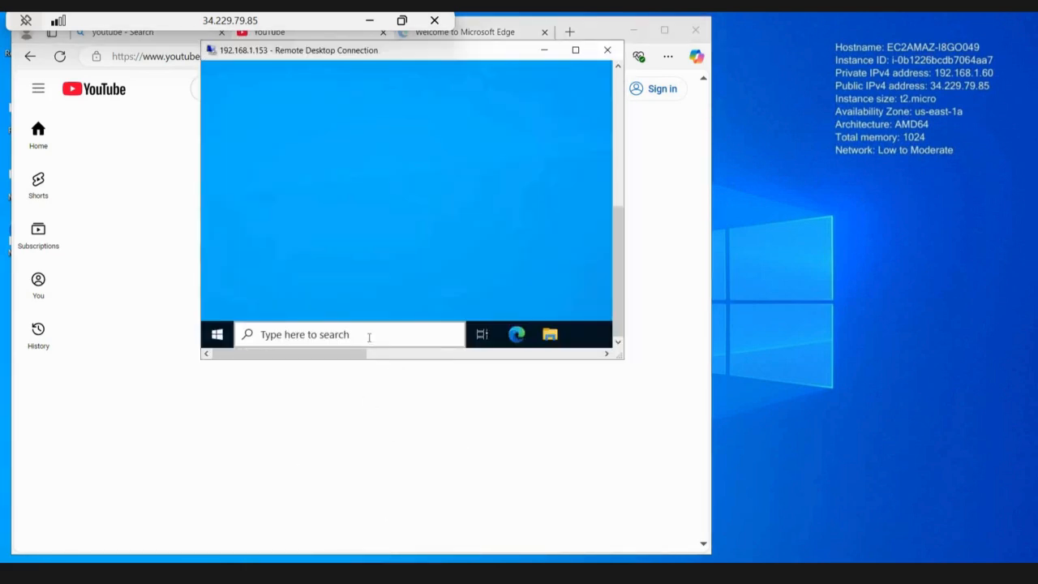
left_click(517, 334)
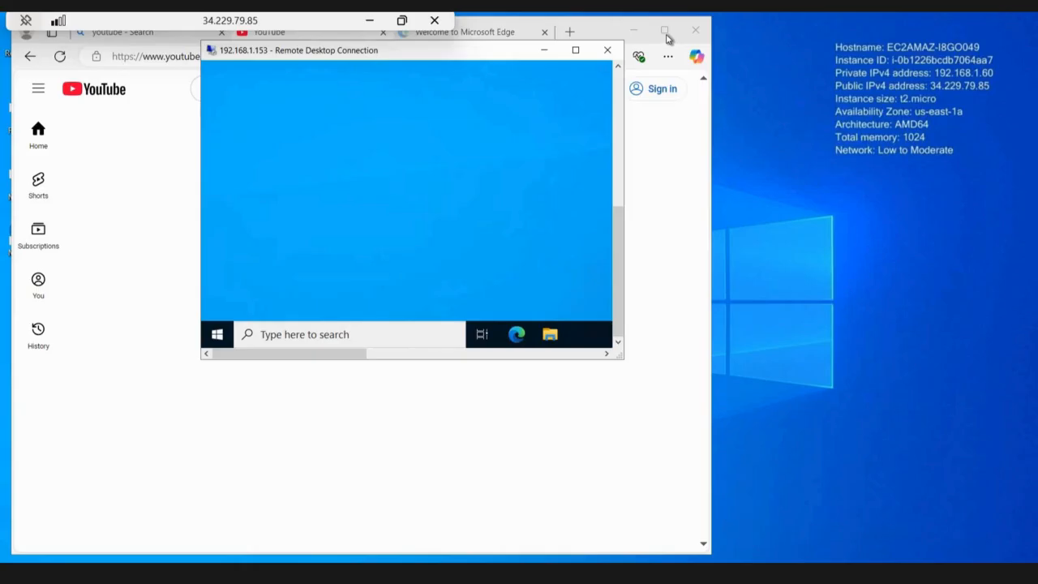
Maximize the windows-public browser, search YouTube for ekascloud youtube, and open the EkasCloud Online Courses channel
left_click(666, 34)
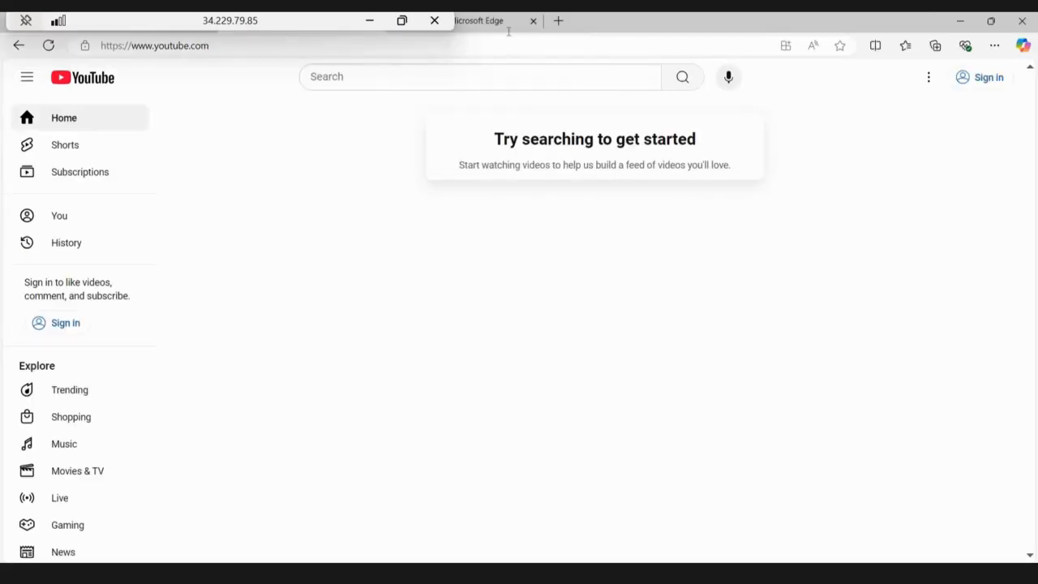
left_click(429, 82)
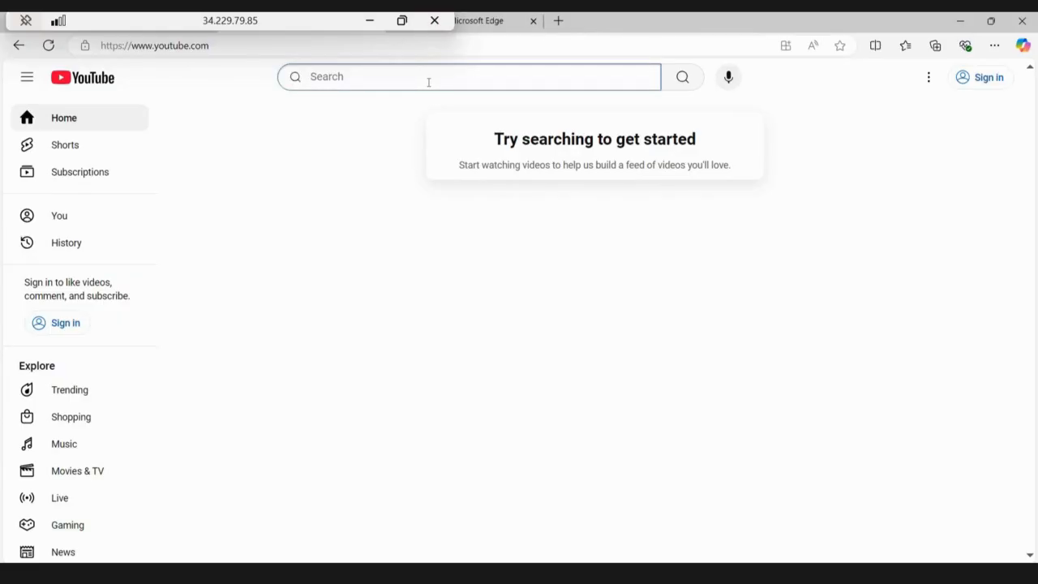
type("elas")
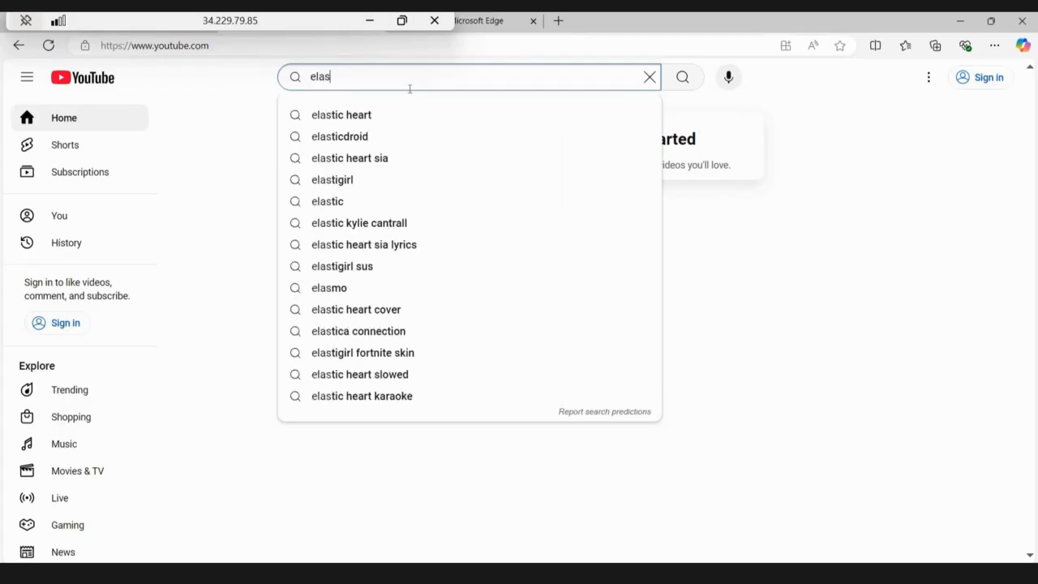
key("BackSpace")
key("BackSpace")
key("BackSpace")
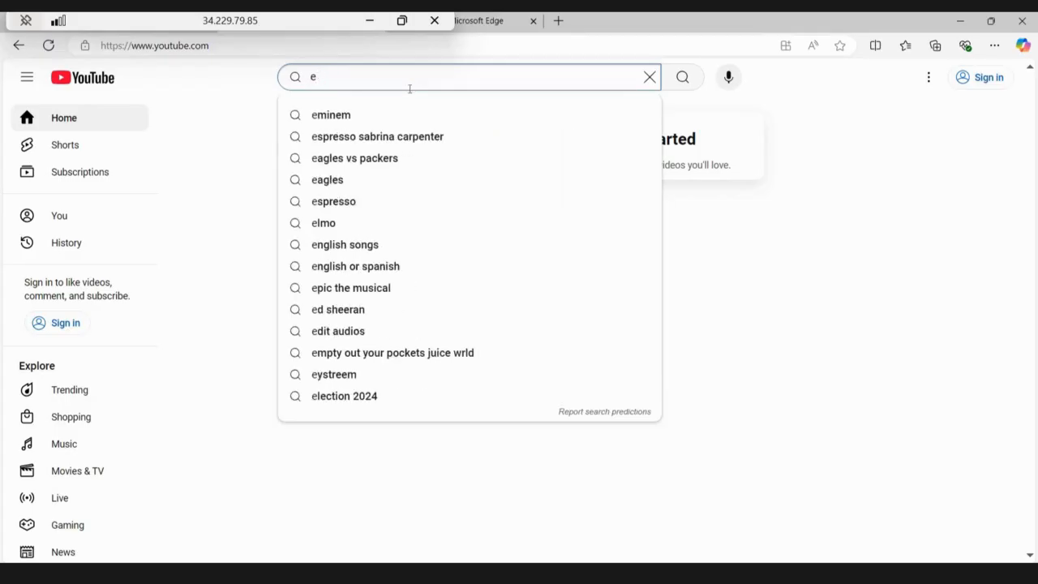
type("kasclou")
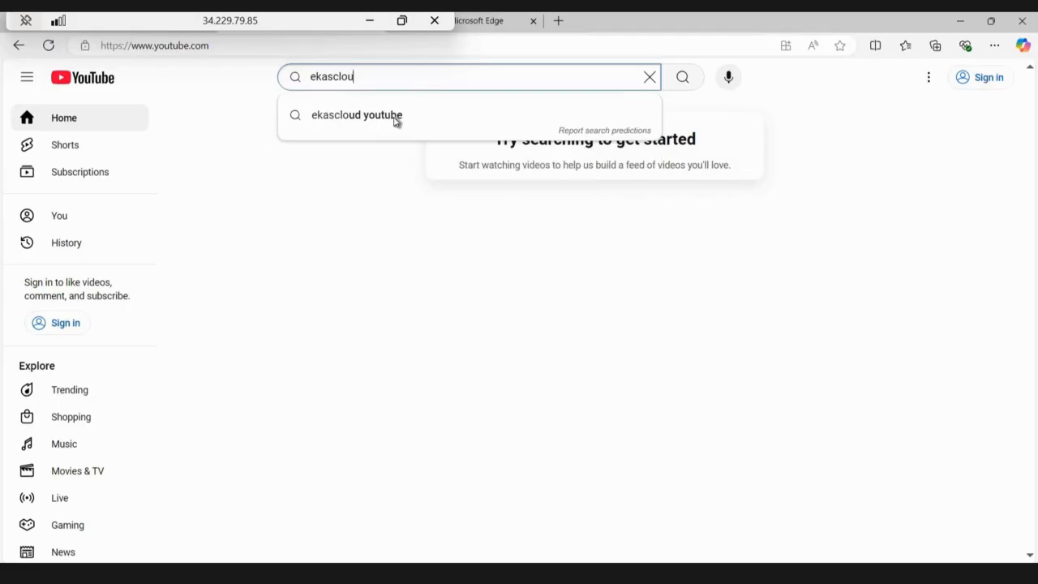
type("d")
left_click(396, 121)
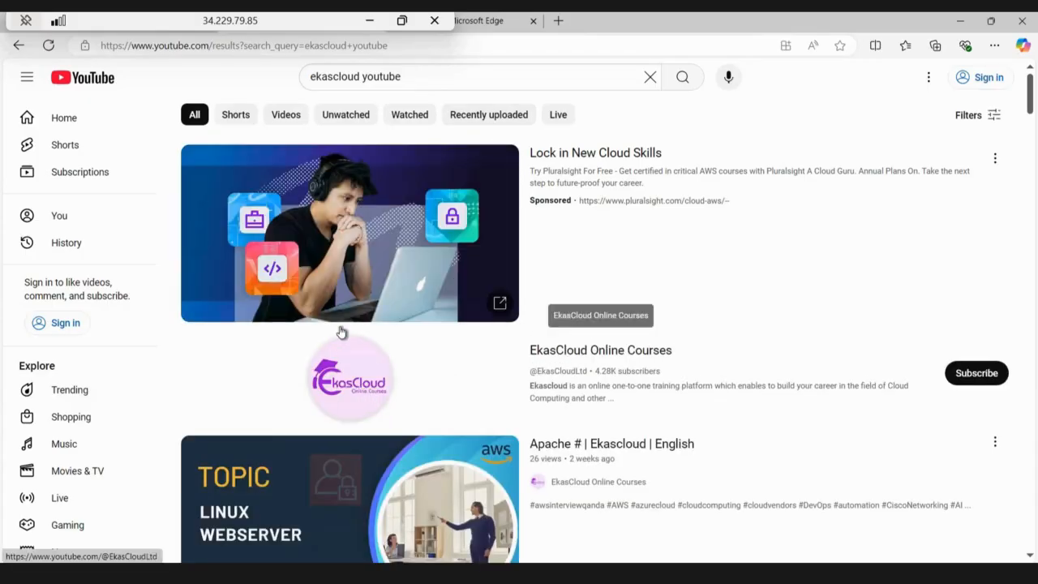
left_click(458, 341)
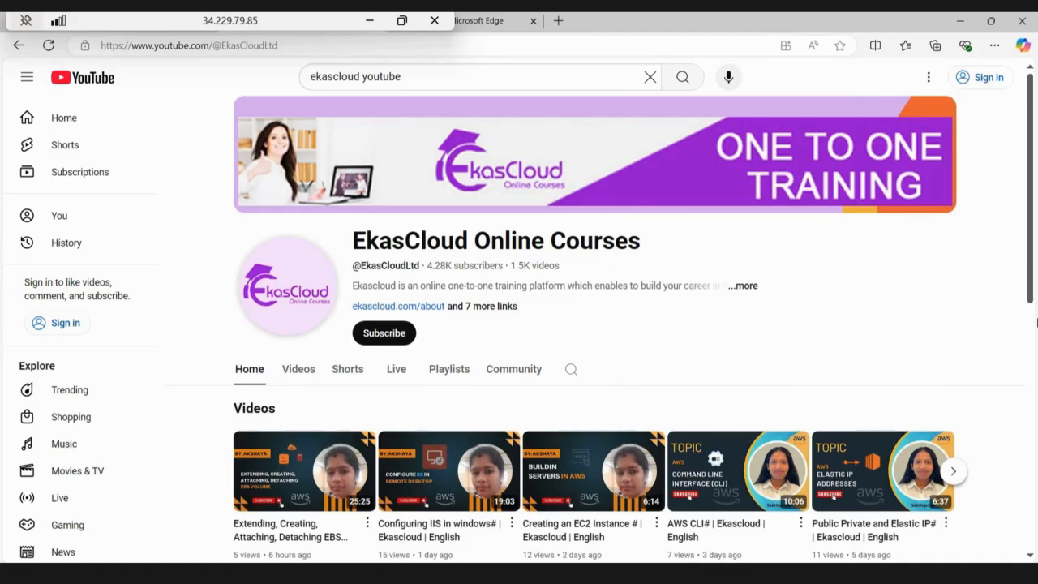
scroll(933, 373, "down", 1)
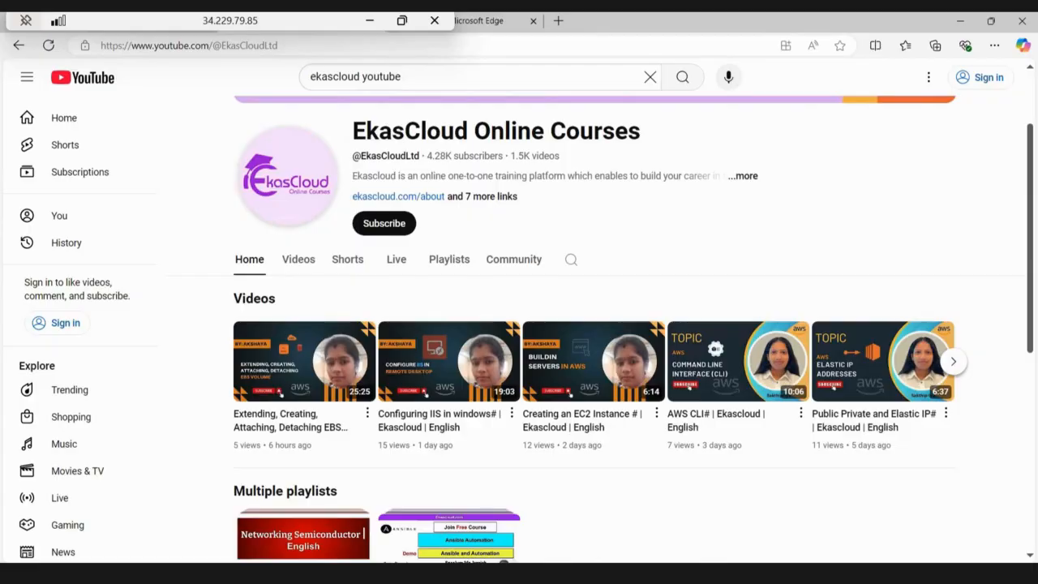
Bring the window-private session back in front and complete its Microsoft Edge first-run setup without signing in or syncing data
left_click(343, 571)
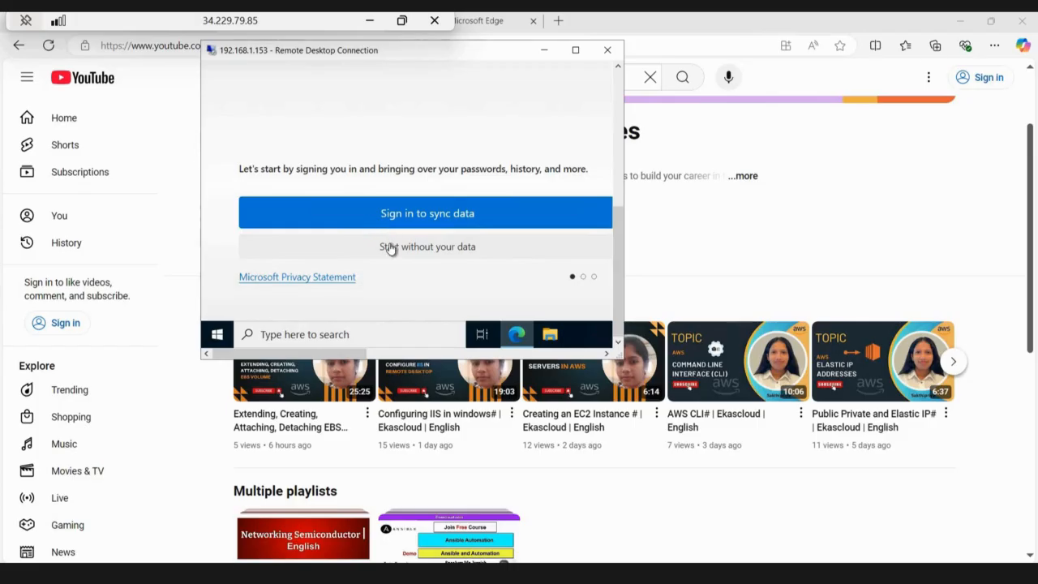
left_click(389, 248)
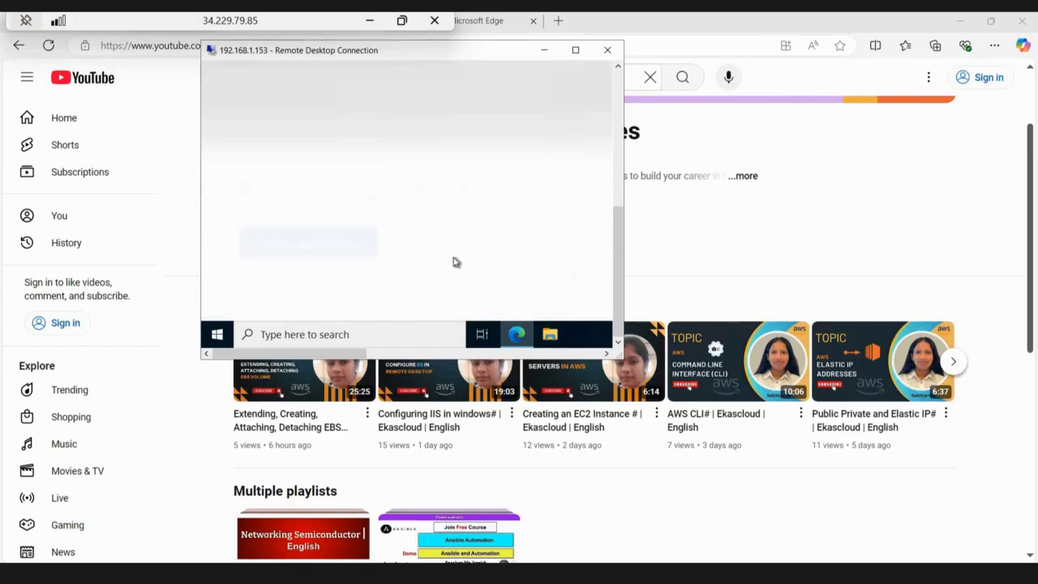
left_click(331, 249)
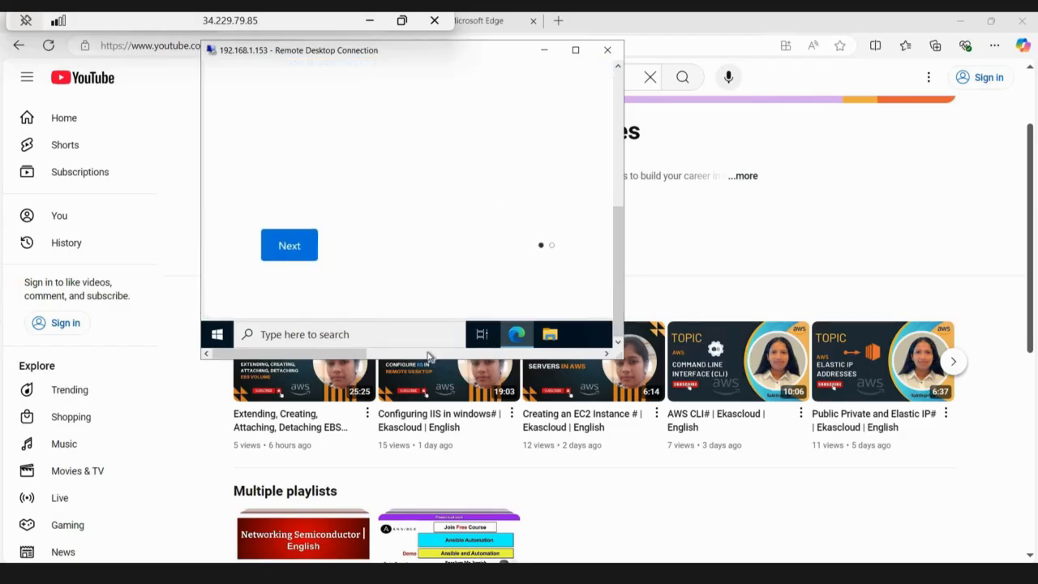
left_click_drag(351, 353, 600, 366)
left_click_drag(438, 348, 268, 324)
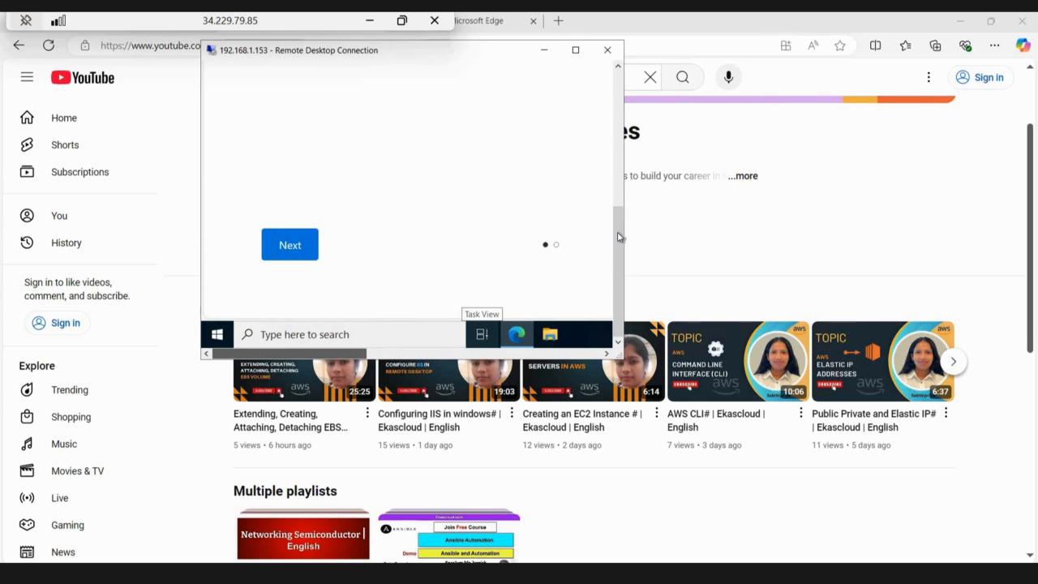
left_click_drag(610, 166, 613, 62)
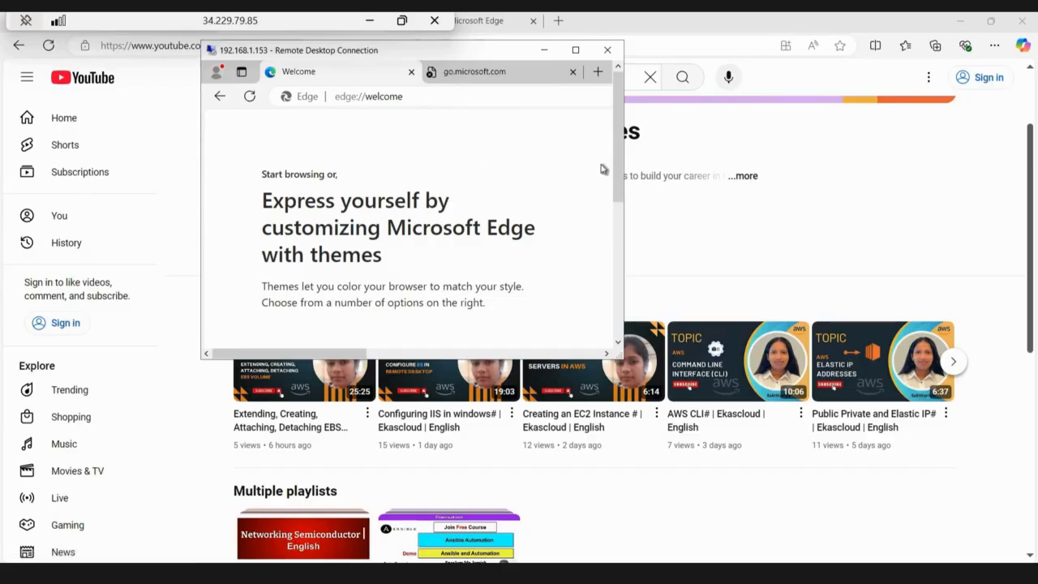
left_click_drag(614, 170, 602, 66)
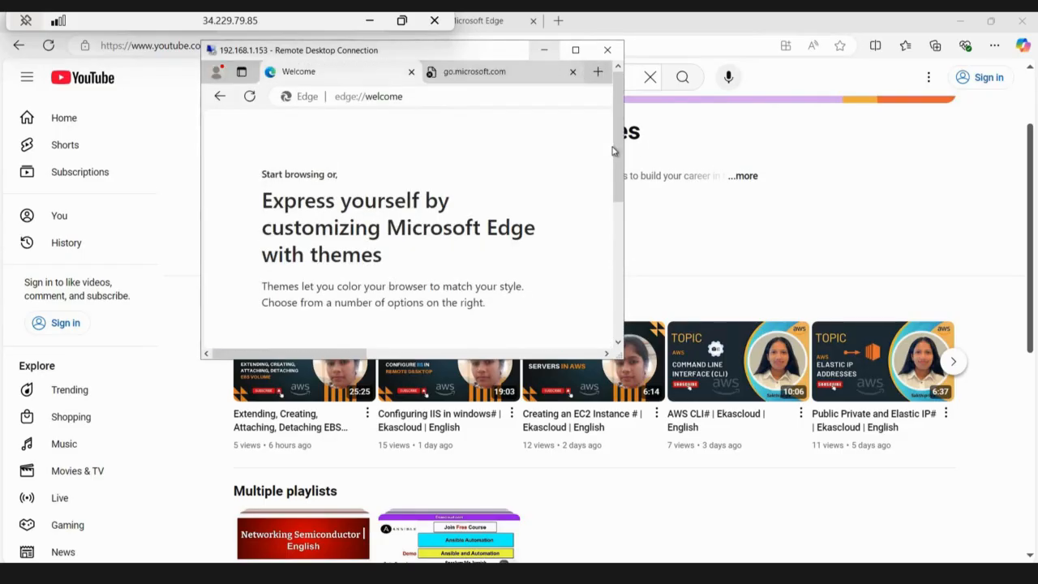
scroll(267, 255, "down", 5)
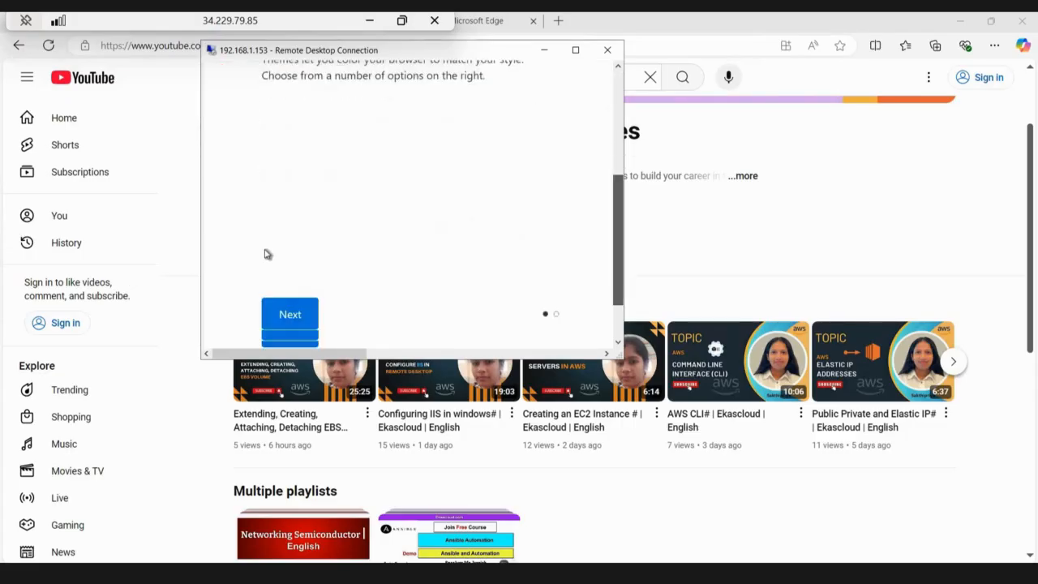
left_click(290, 261)
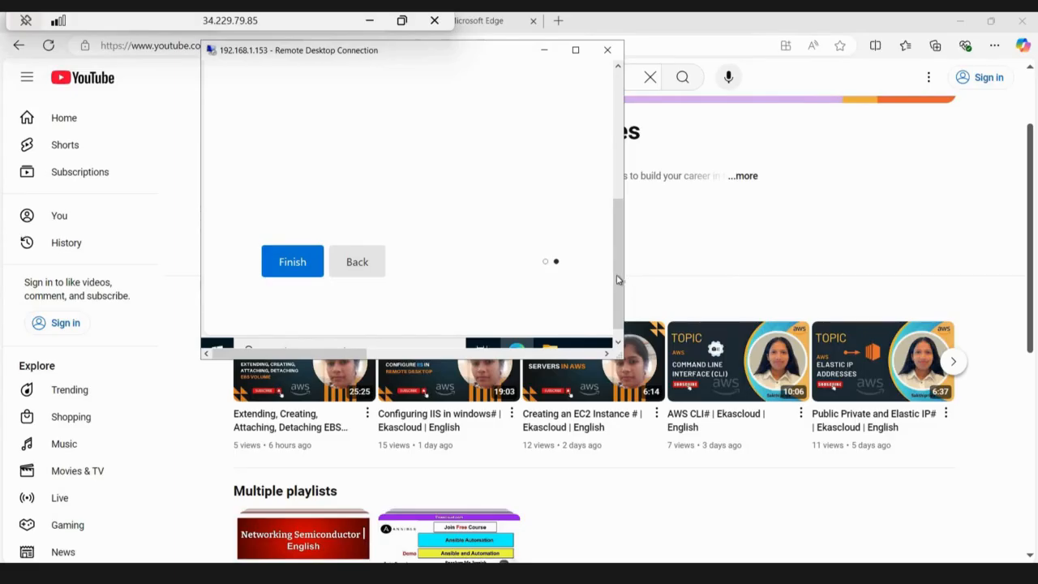
left_click_drag(619, 280, 609, 63)
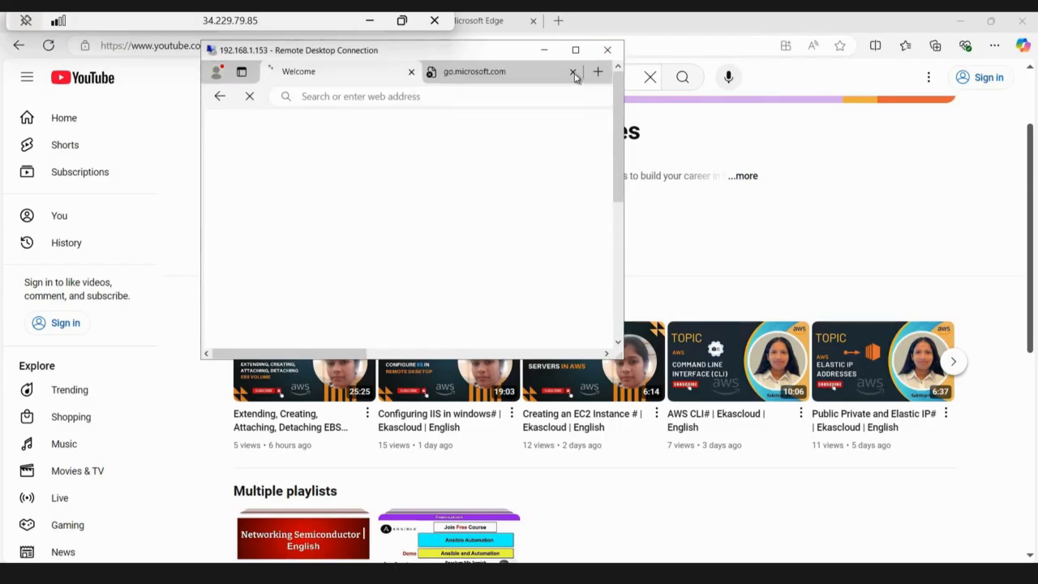
Close the go.microsoft.com tab in the window-private browser and search for youtube from the address bar
left_click(398, 96)
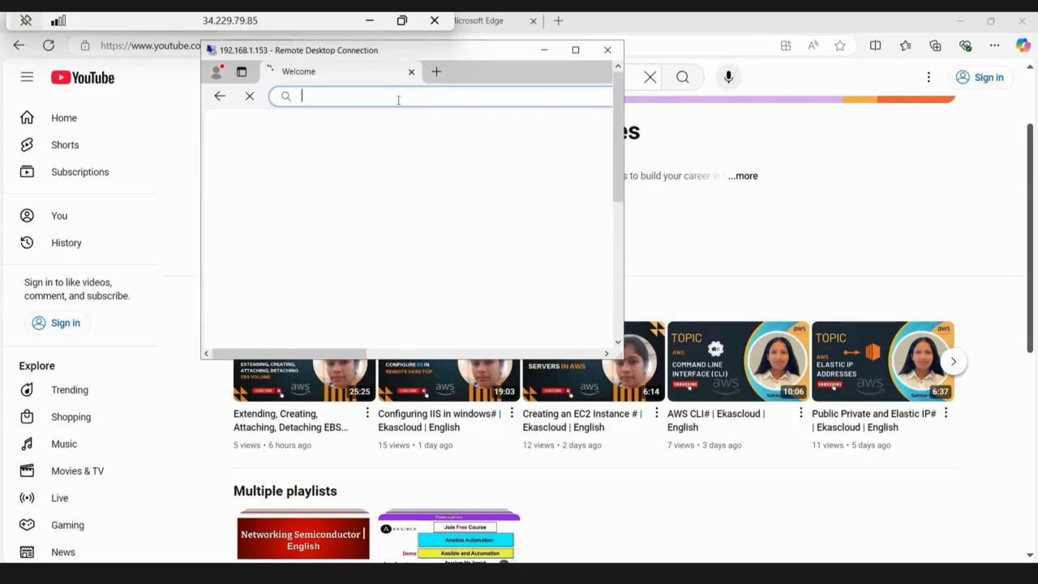
type("yout")
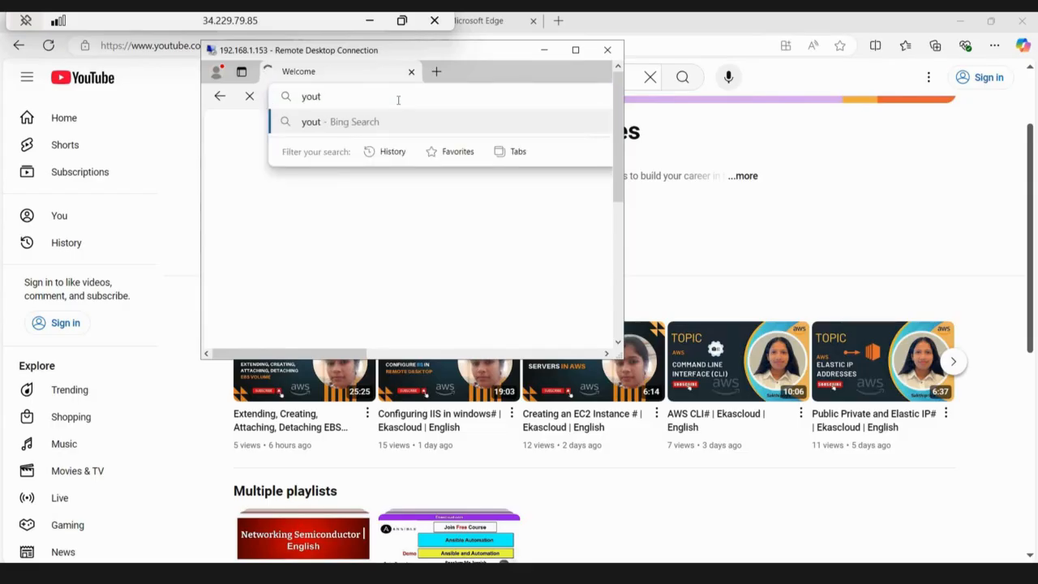
type("ube")
key("Return")
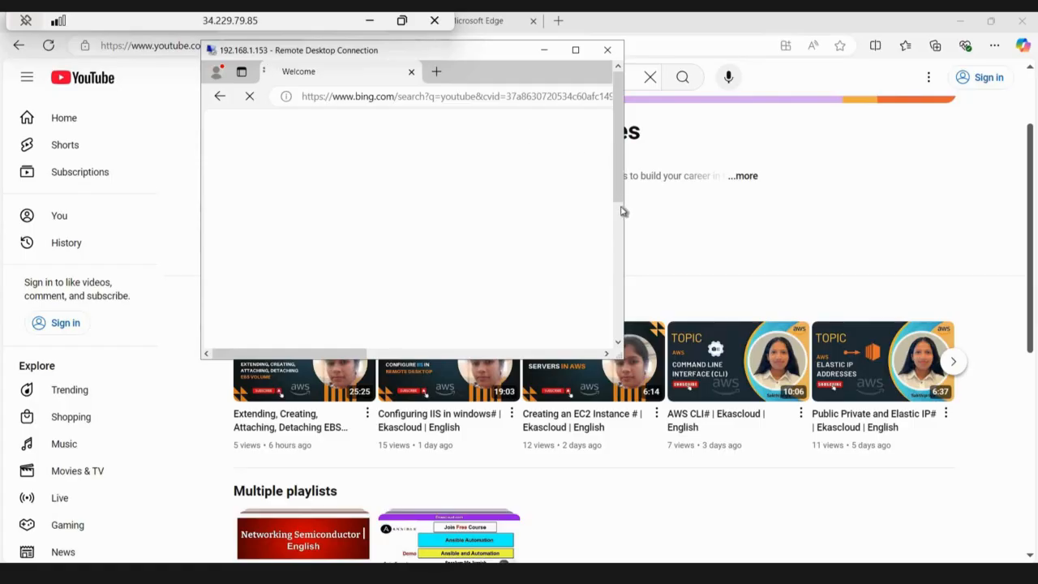
Minimize the window-private Remote Desktop session and the windows-public session window
left_click_drag(616, 234, 616, 19)
left_click_drag(613, 240, 540, 48)
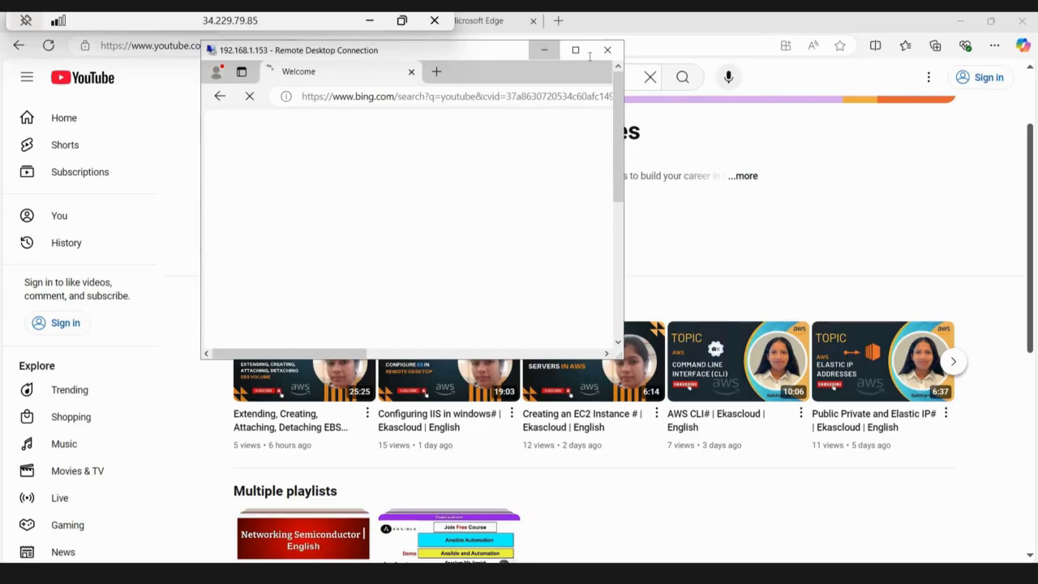
left_click(543, 51)
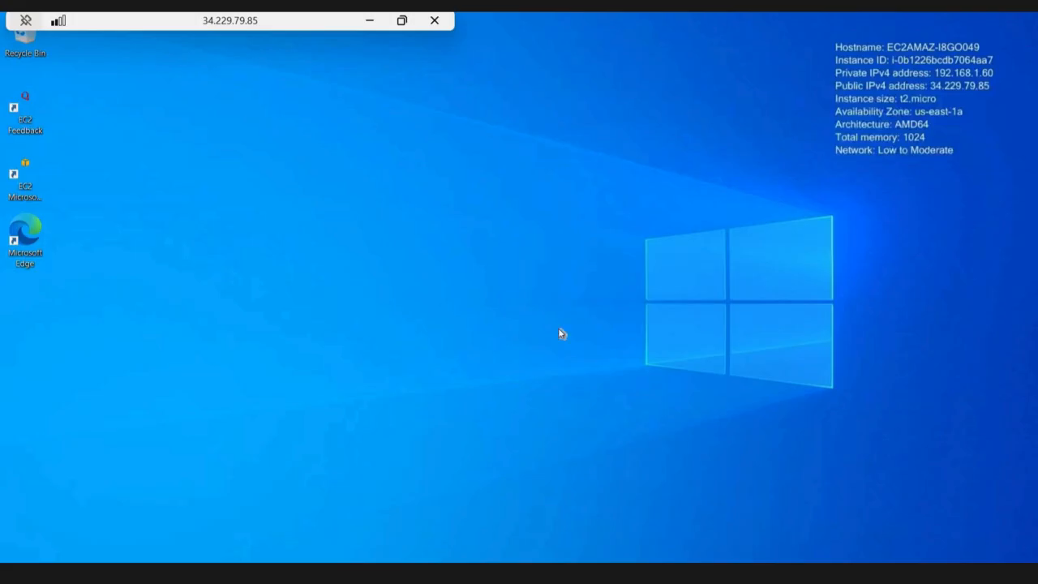
left_click(369, 25)
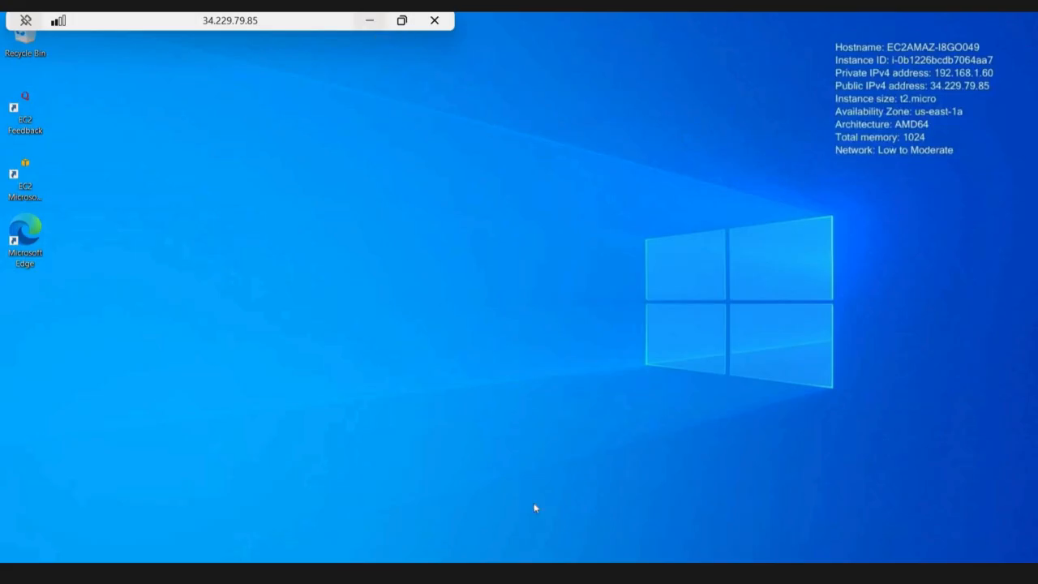